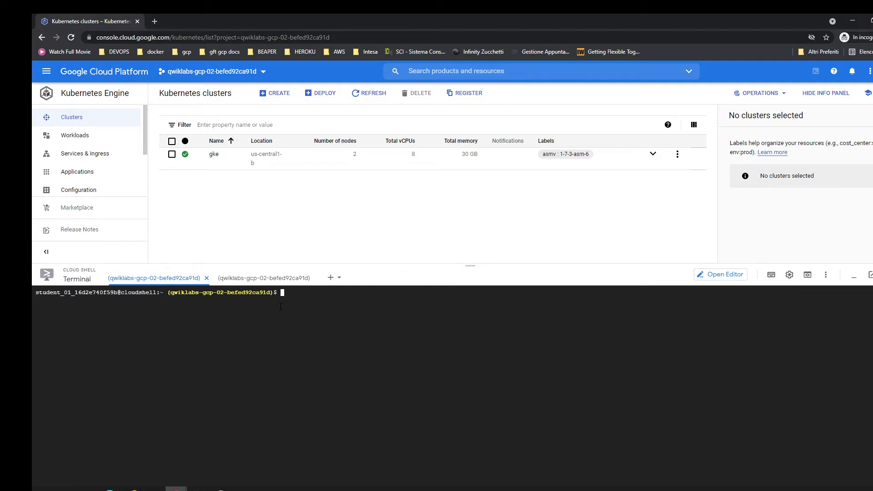
# - Run gcloud container clusters get-credentials for $CLUSTER_NAME with --zone $CLUSTER_ZONE and --project $GCLOUD_PROJECT, and check the kubectl version
pyautogui.hotkey('ctrl', 'v')
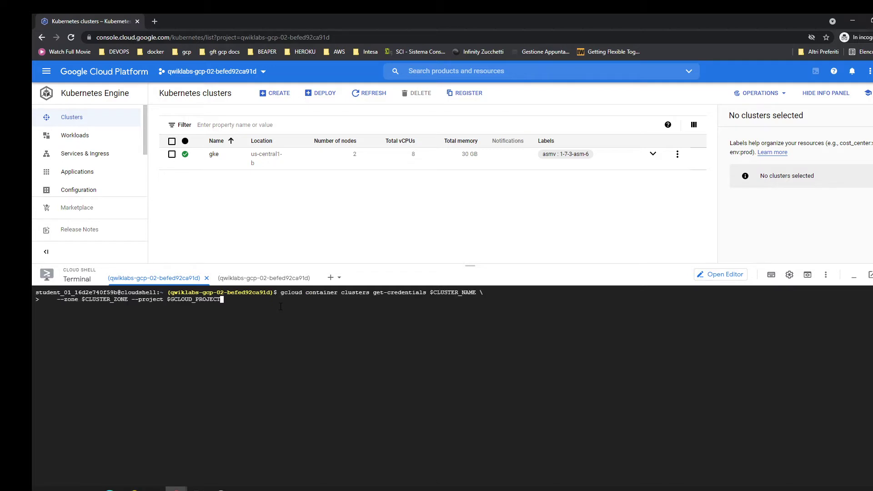
pyautogui.press('Return')
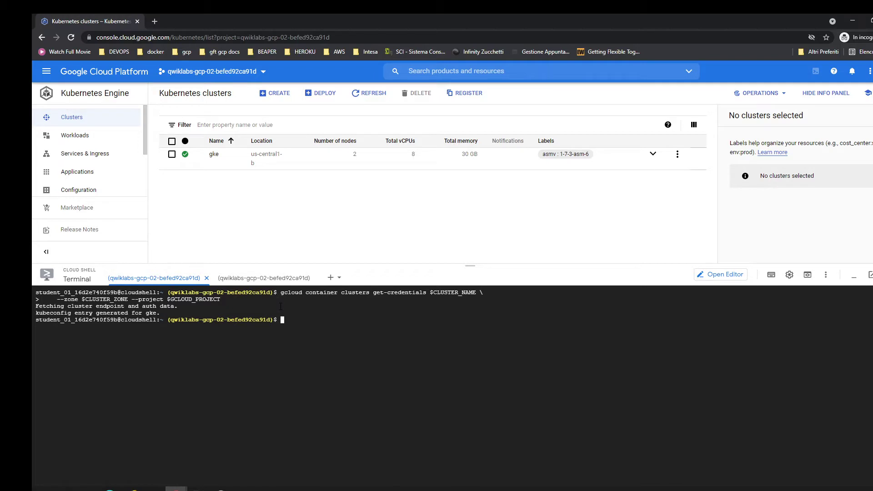
pyautogui.write('kubectl version')
pyautogui.press('Return')
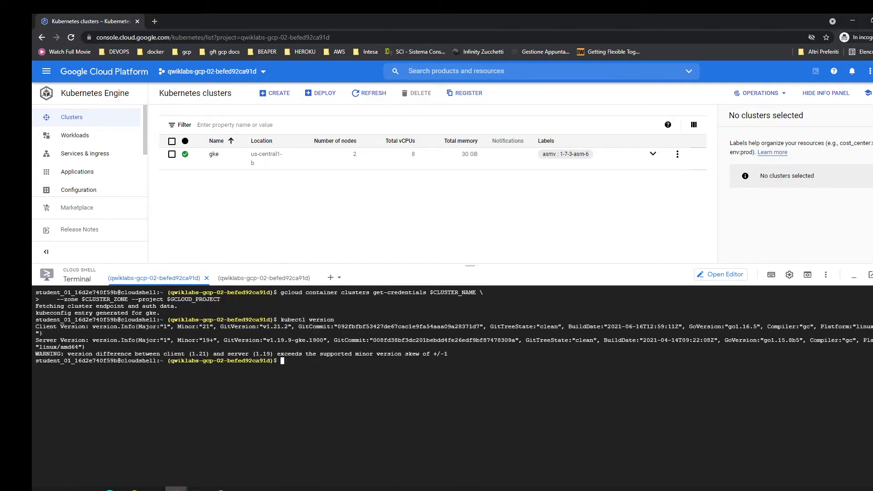
# - Clear the terminal and list the project's clusters with gcloud container clusters list
pyautogui.hotkey('alt', 'Tab')
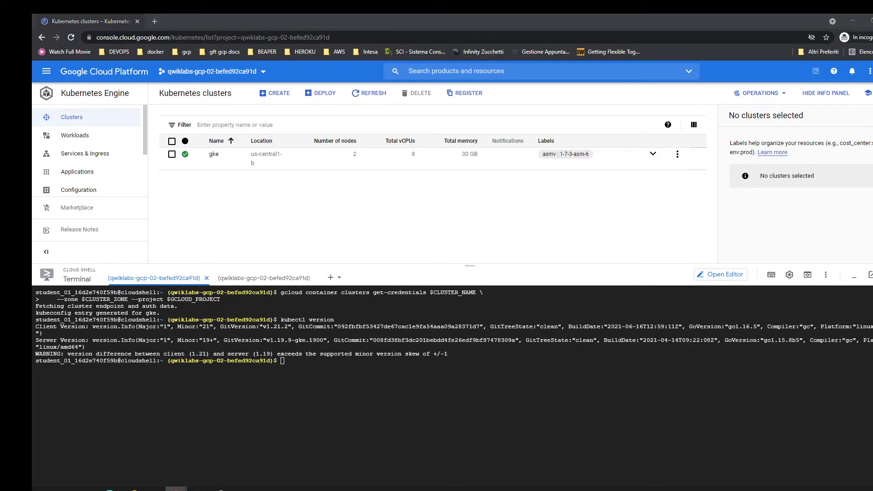
pyautogui.click(290, 421)
pyautogui.hotkey('ctrl', 'l')
pyautogui.write('gcloud container clusters list')
pyautogui.press('Return')
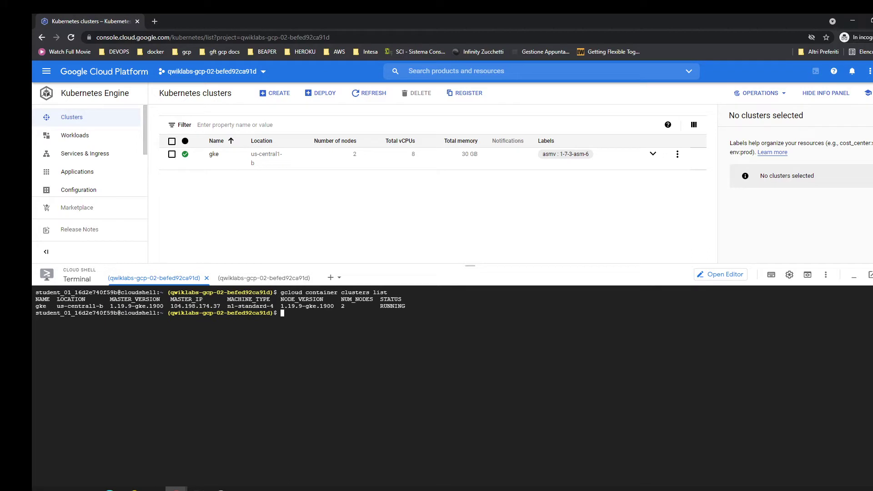
# - List the pods in the istio-system namespace with kubectl get pods -n istio-system
pyautogui.hotkey('alt', 'Tab')
pyautogui.click(316, 395)
pyautogui.write('kubectl get pods -n istio-system')
pyautogui.press('Return')
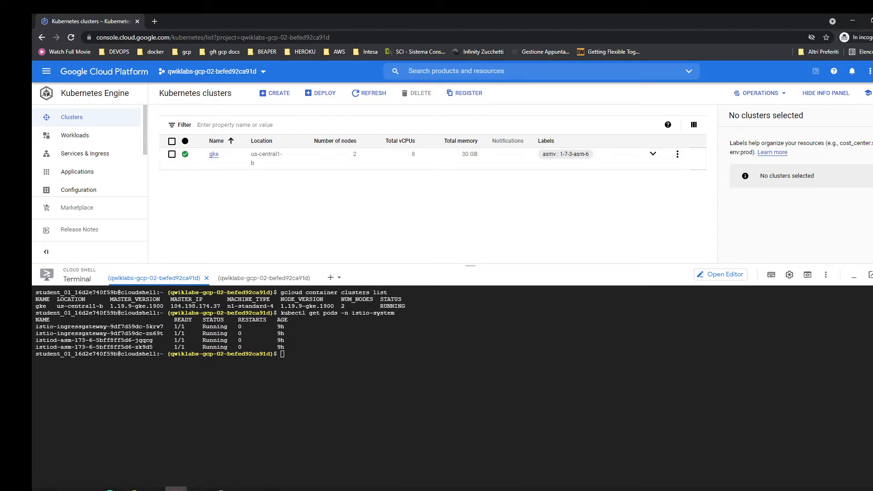
# - Open the gke cluster's details, list the services in the istio-system namespace with kubectl, and clear the terminal
pyautogui.hotkey('alt', 'Tab')
pyautogui.click(214, 154)
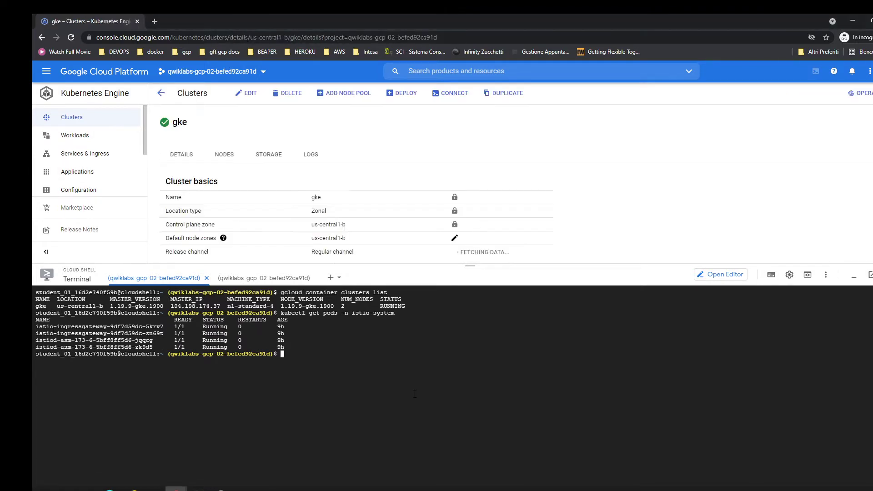
pyautogui.write('kubectl get service -n istio-system')
pyautogui.press('Return')
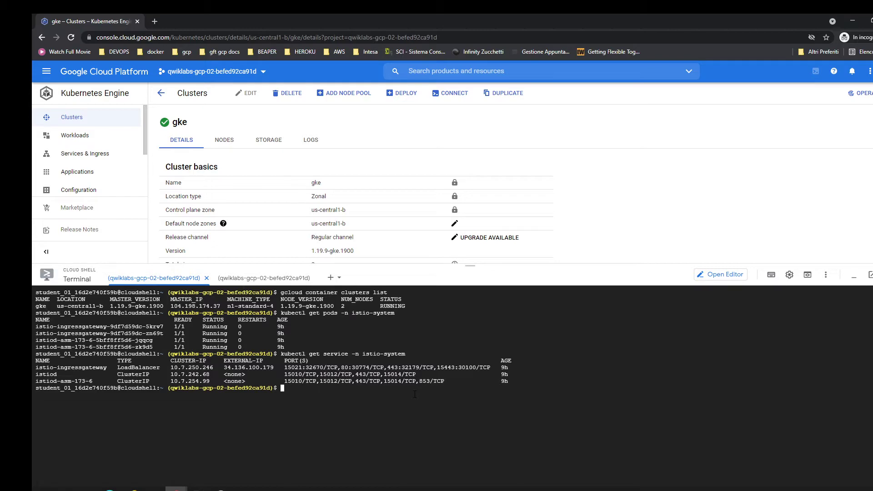
pyautogui.hotkey('ctrl', 'l')
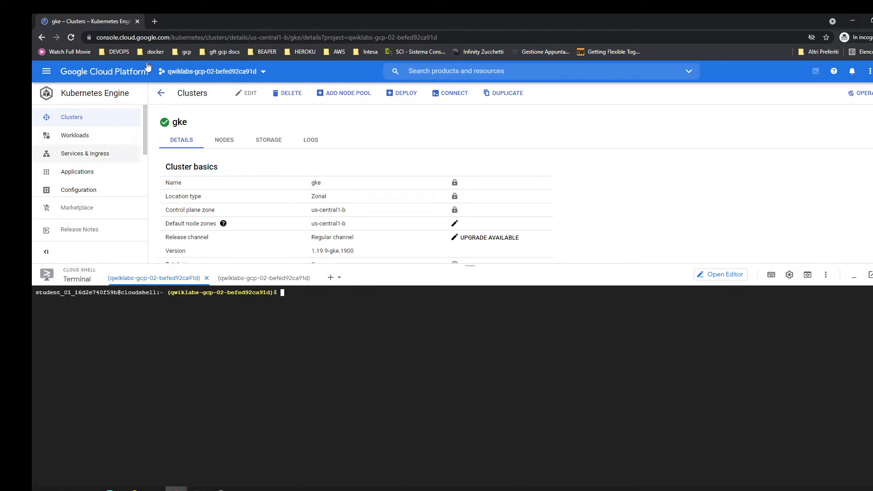
# - List the pods in the asm-system namespace with kubectl get pods -n asm-system
pyautogui.click(46, 71)
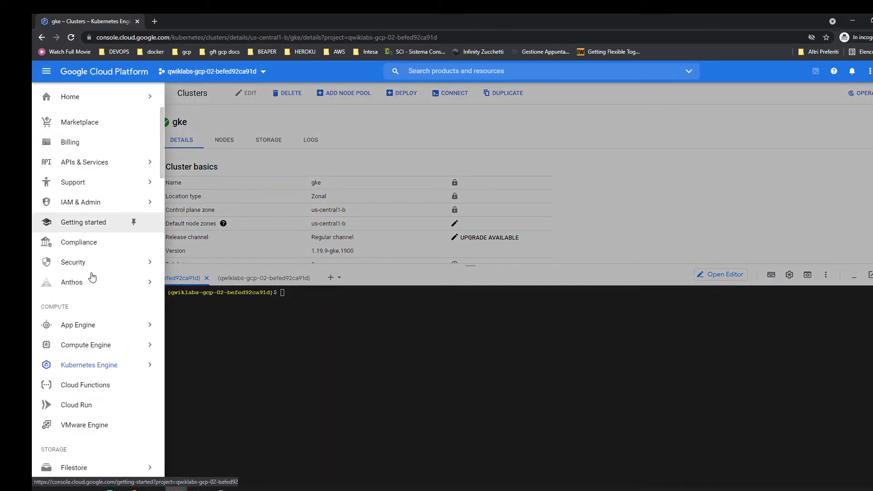
pyautogui.click(345, 371)
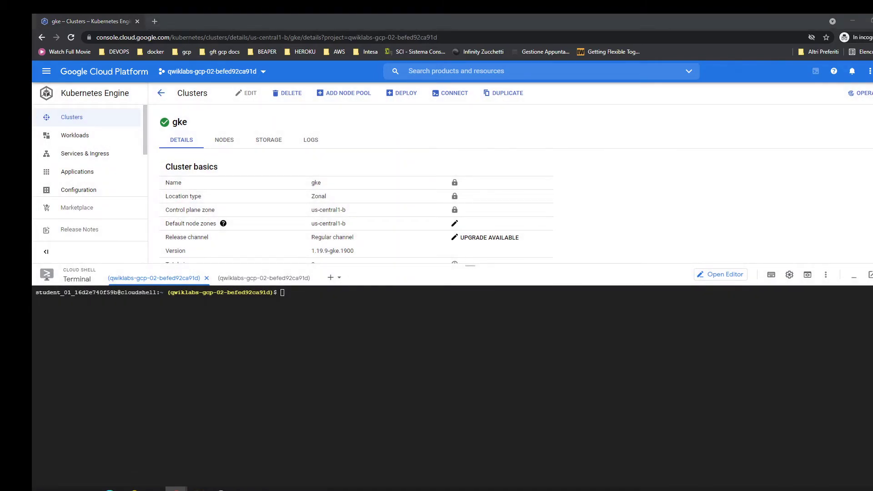
pyautogui.hotkey('alt', 'Tab')
pyautogui.write('kubectl get pods -n asm-system')
pyautogui.press('Return')
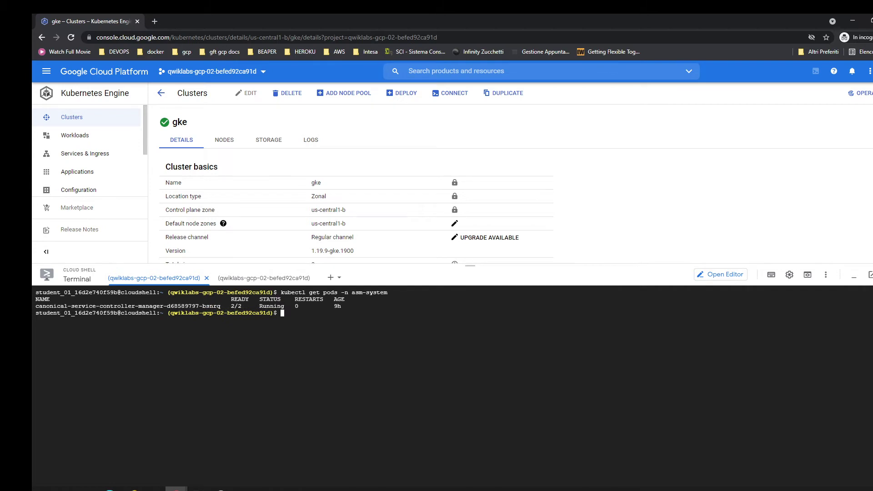
# - List the pods and services of the default namespace with kubectl get pods and kubectl get services
pyautogui.hotkey('alt', 'Tab')
pyautogui.write('kubectl get pods')
pyautogui.press('Return')
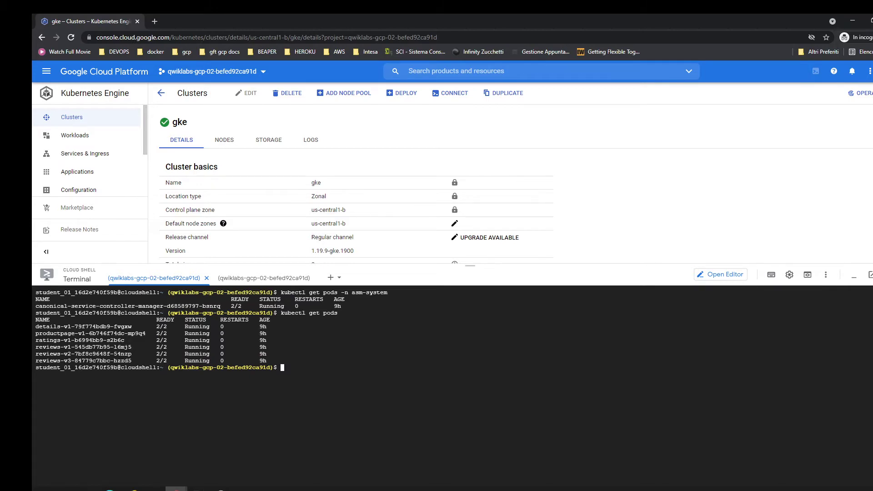
pyautogui.hotkey('alt', 'Tab')
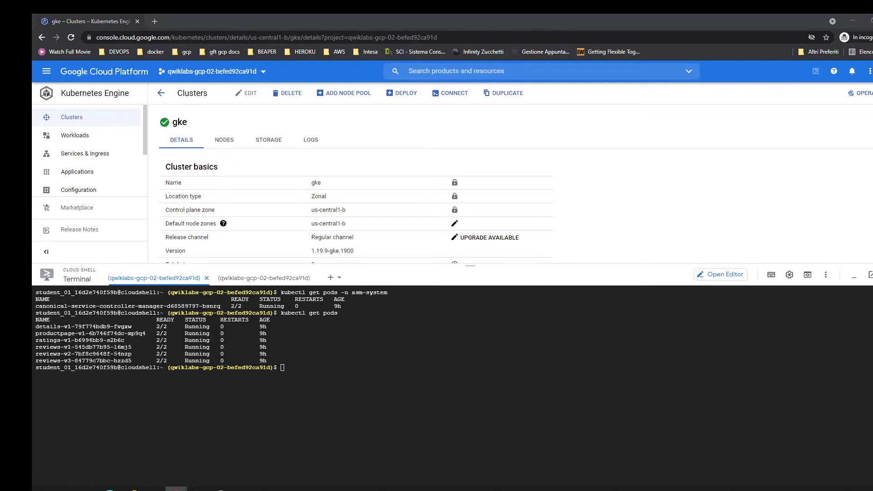
pyautogui.hotkey('alt', 'Tab')
pyautogui.write('kubectl get services')
pyautogui.press('Return')
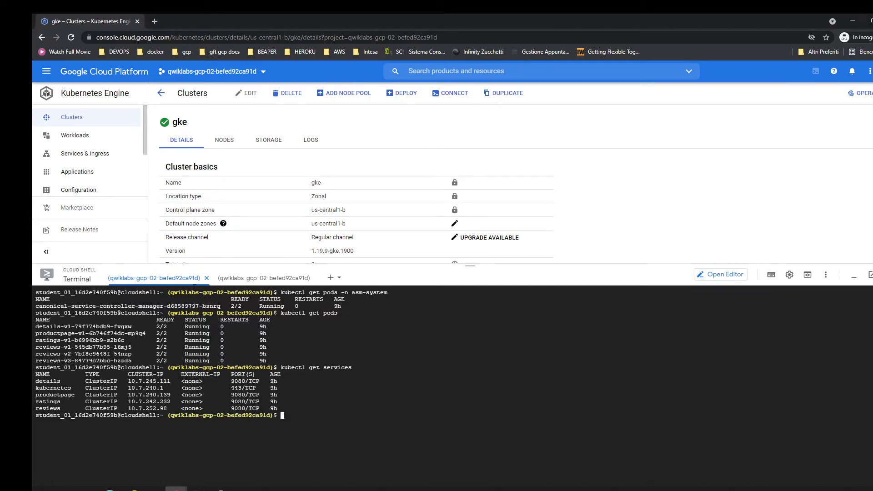
# - Show the Services & Ingress page with more room for its list and open the istio-ingressgateway external endpoint
pyautogui.click(85, 153)
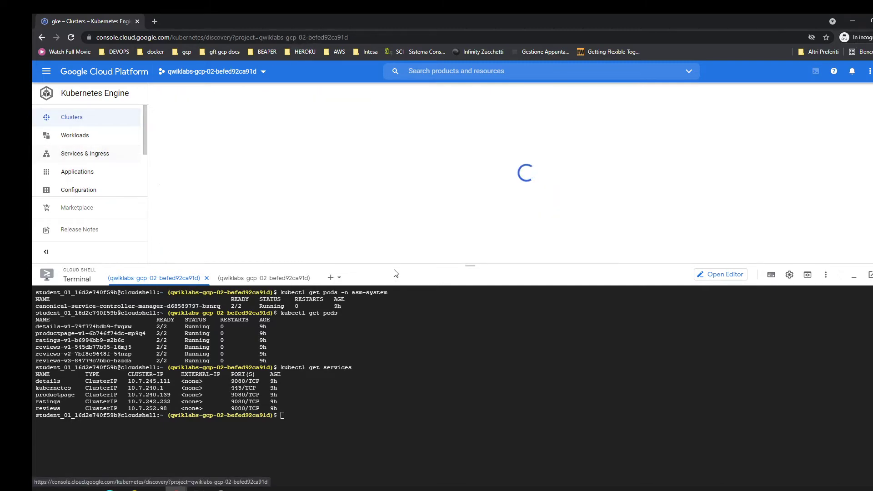
pyautogui.moveTo(394, 265); pyautogui.dragTo(400, 305)
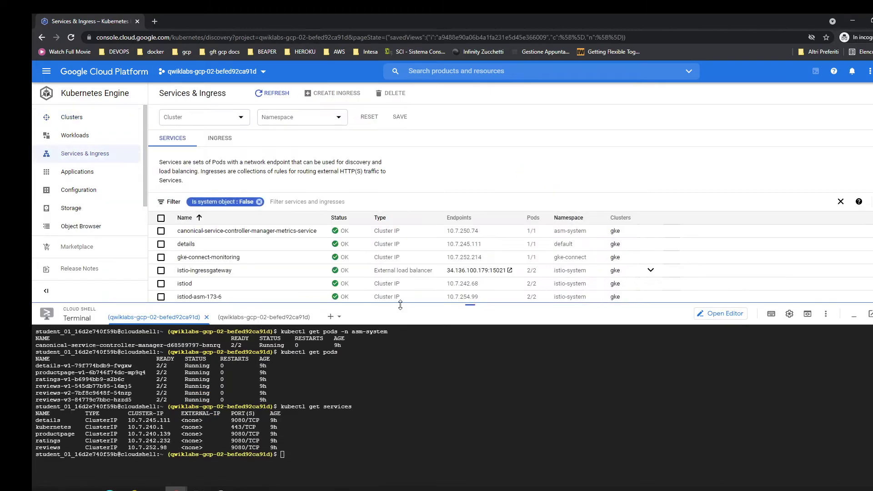
pyautogui.scroll(-2, 402, 291)
pyautogui.click(478, 211)
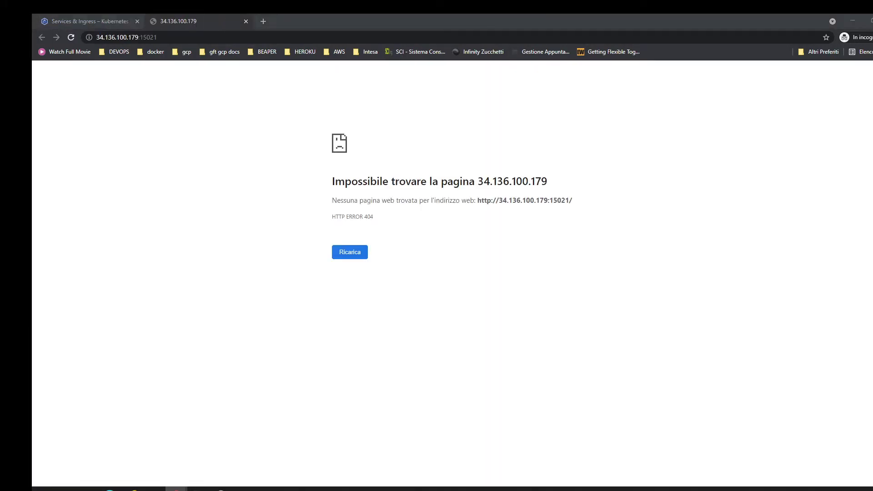
# - Change the address to 34.136.100.179/productpage and load the page
pyautogui.doubleClick(197, 41)
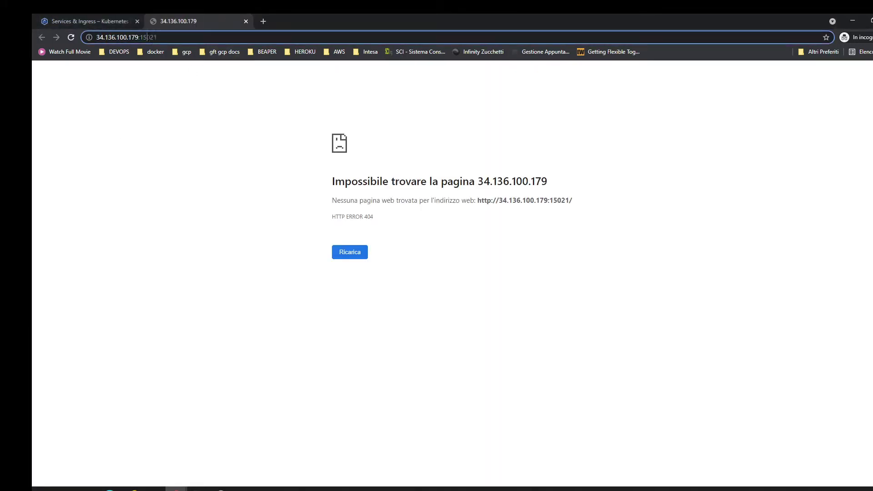
pyautogui.press('BackSpace')
pyautogui.press('BackSpace')
pyautogui.write('/')
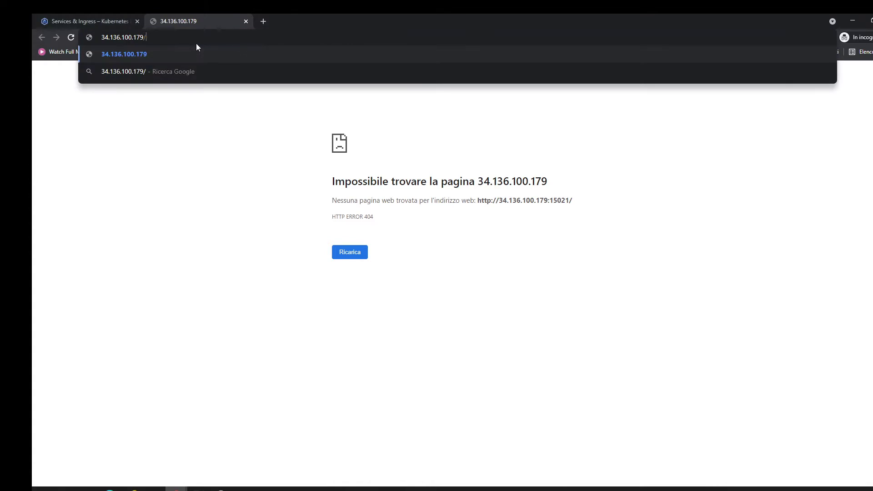
pyautogui.write('product')
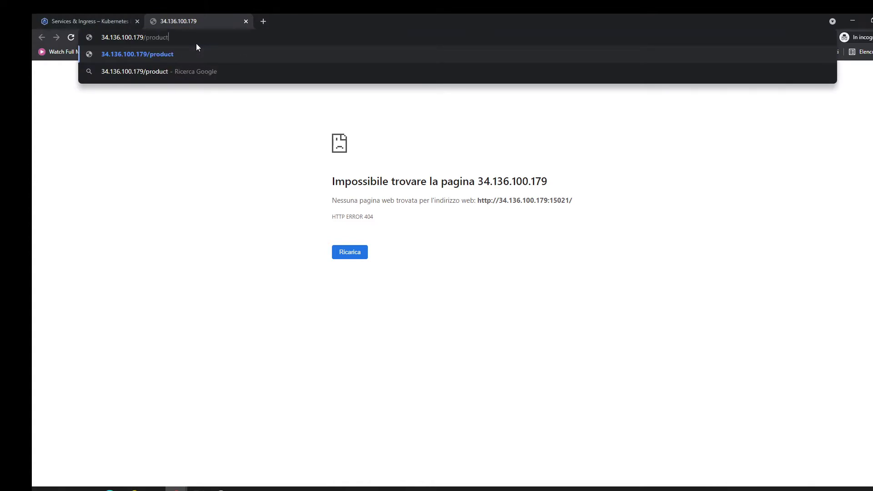
pyautogui.write('page')
pyautogui.press('Return')
# - Return to the Cloud Shell terminal, clear it, and install siege with sudo apt install siege
pyautogui.click(103, 13)
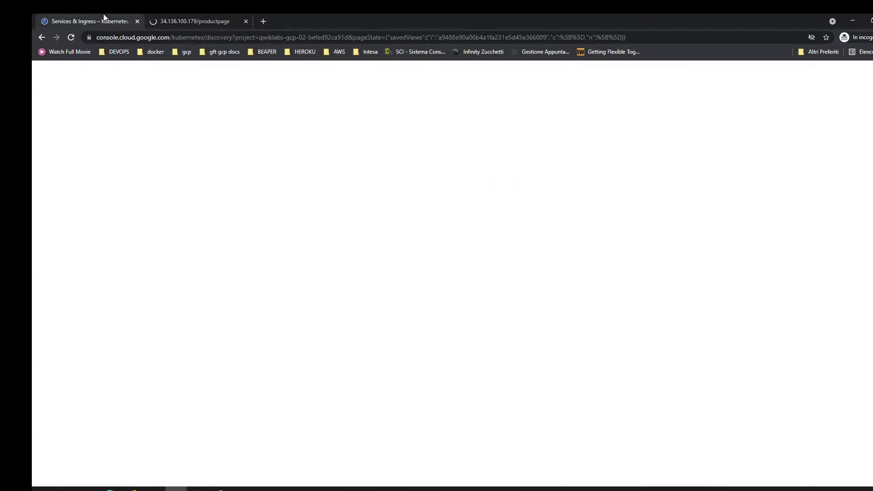
pyautogui.click(390, 398)
pyautogui.hotkey('ctrl', 'l')
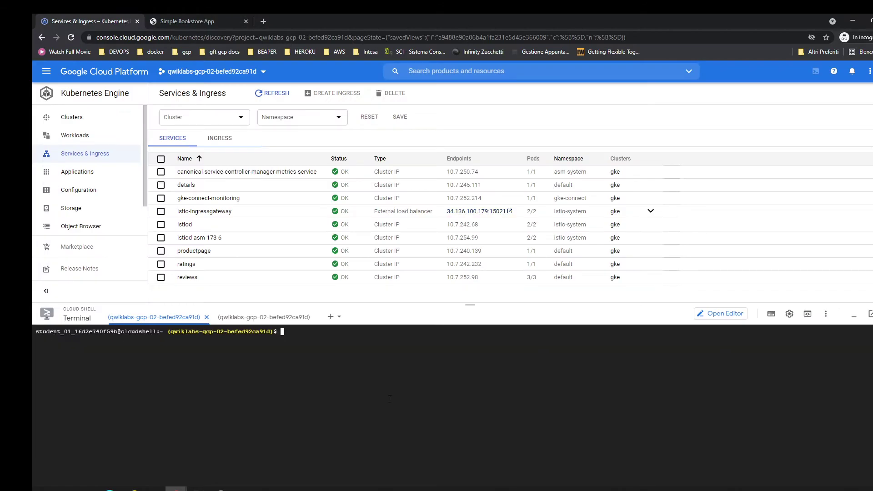
pyautogui.write('sudo apt install siege')
pyautogui.press('Return')
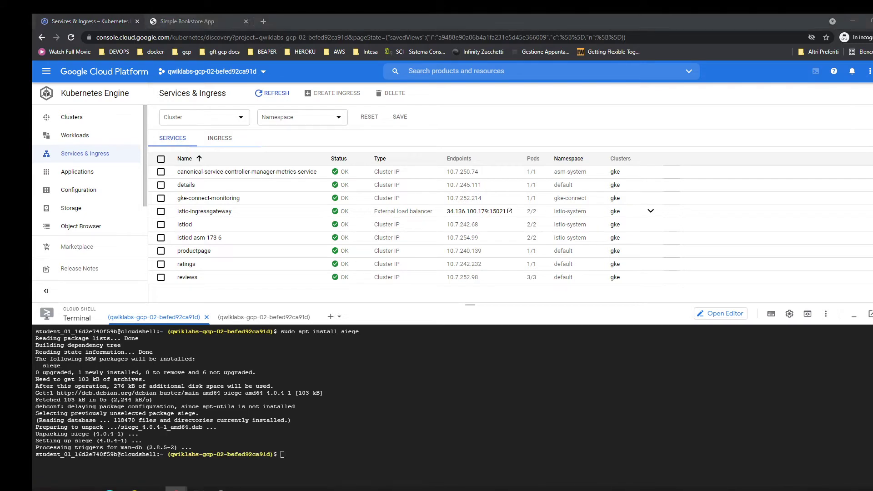
# - Describe the istio-ingressgateway service with kubectl describe svc istio-ingressgateway -n istio-system, and enlarge the terminal area to read the output
pyautogui.hotkey('ctrl', 'l')
pyautogui.write('kubectl describe svc istio-ingressgateway -n istio-system')
pyautogui.press('Return')
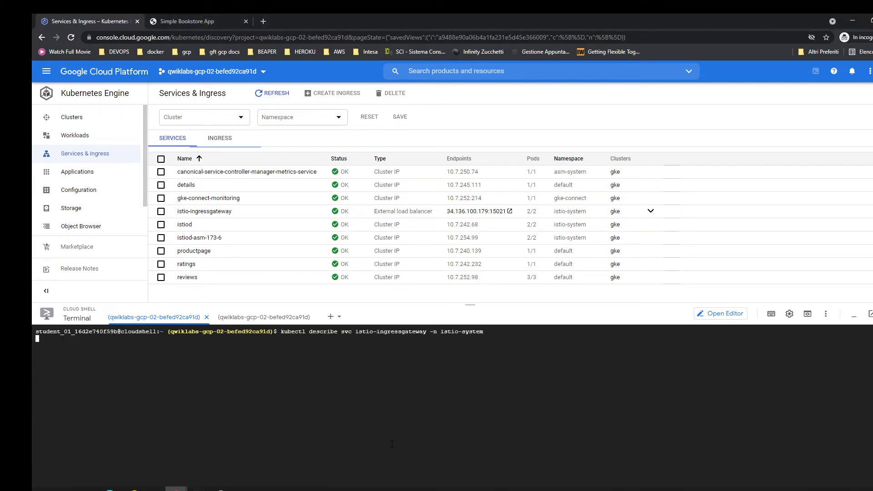
pyautogui.scroll(3, 392, 443)
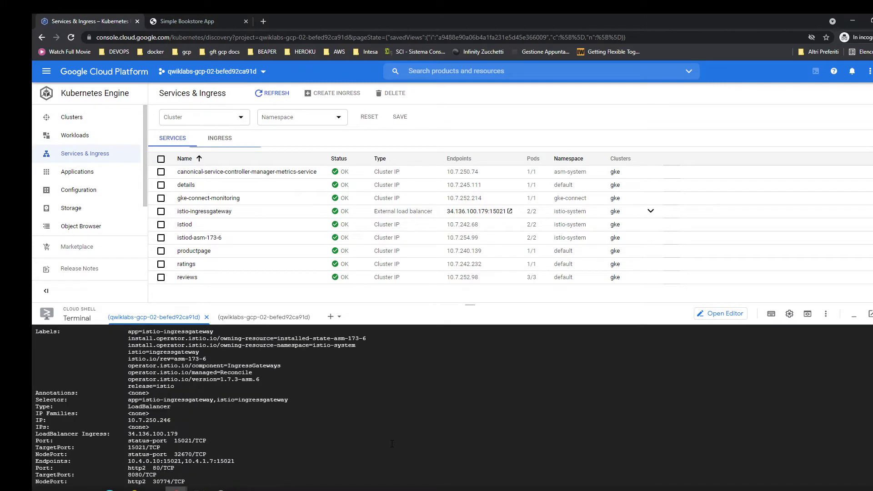
pyautogui.hotkey('ctrl', 'l')
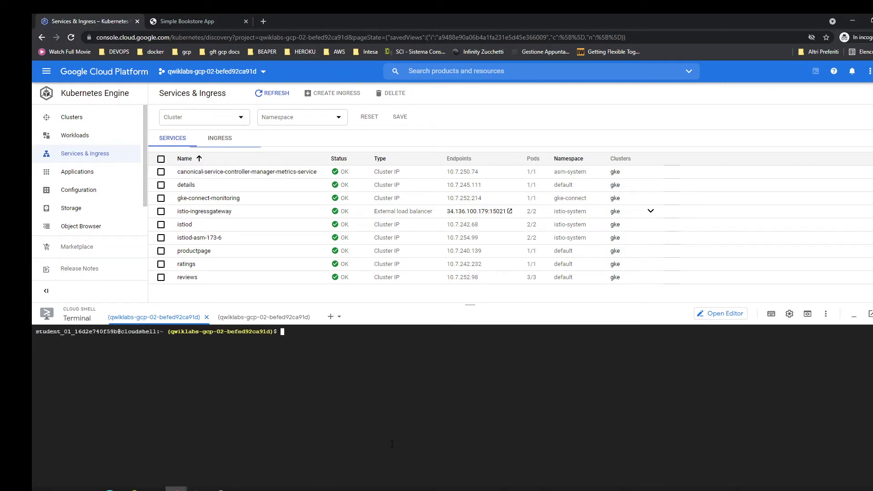
pyautogui.press('Up')
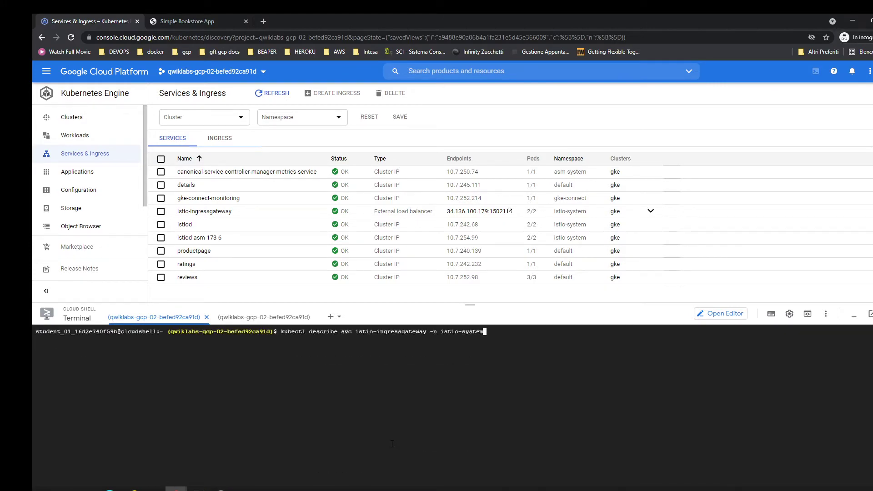
pyautogui.press('Return')
pyautogui.moveTo(393, 303); pyautogui.dragTo(393, 227)
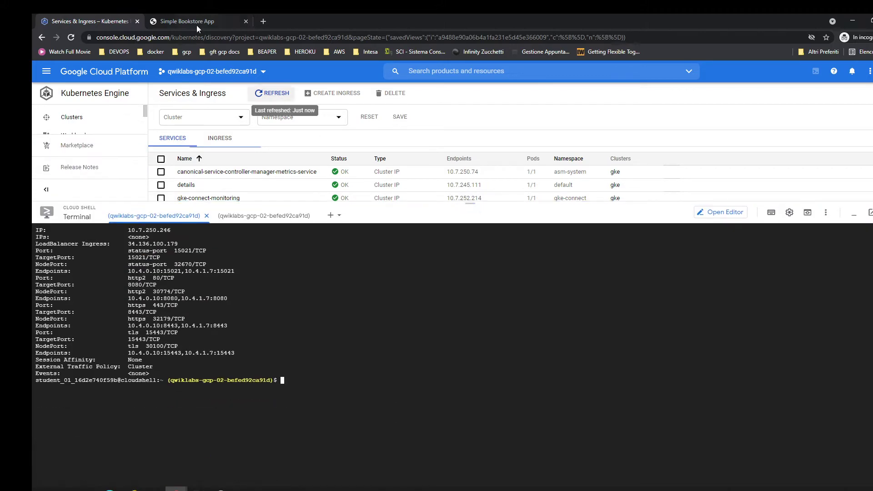
# - Switch to the Simple Bookstore App and reload the product page several times to compare the book reviews
pyautogui.click(196, 25)
pyautogui.click(72, 37)
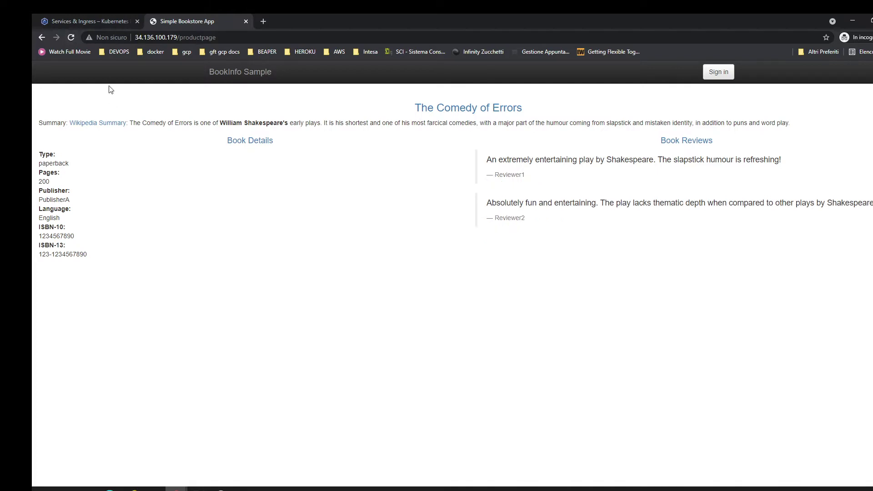
pyautogui.click(72, 39)
pyautogui.click(72, 39)
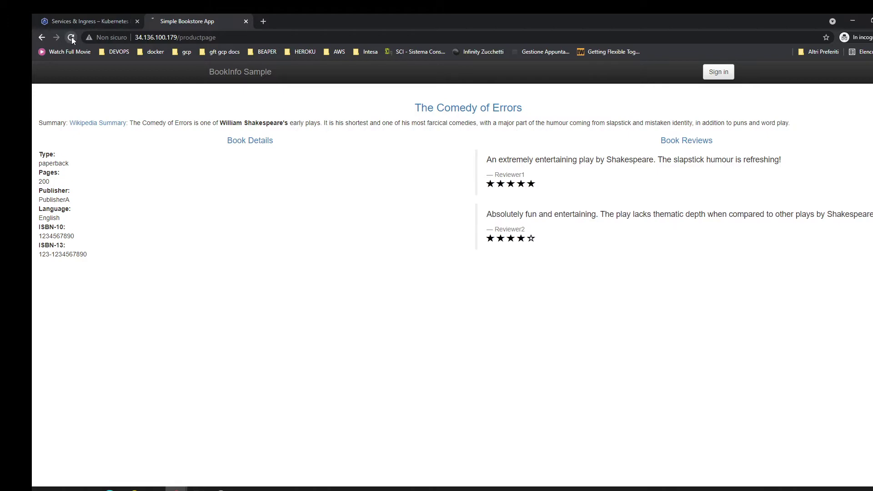
pyautogui.click(72, 37)
pyautogui.click(72, 37)
pyautogui.click(72, 36)
# - Return to the Services & Ingress page, review the istio-ingressgateway description in the terminal, and clear the terminal
pyautogui.click(78, 17)
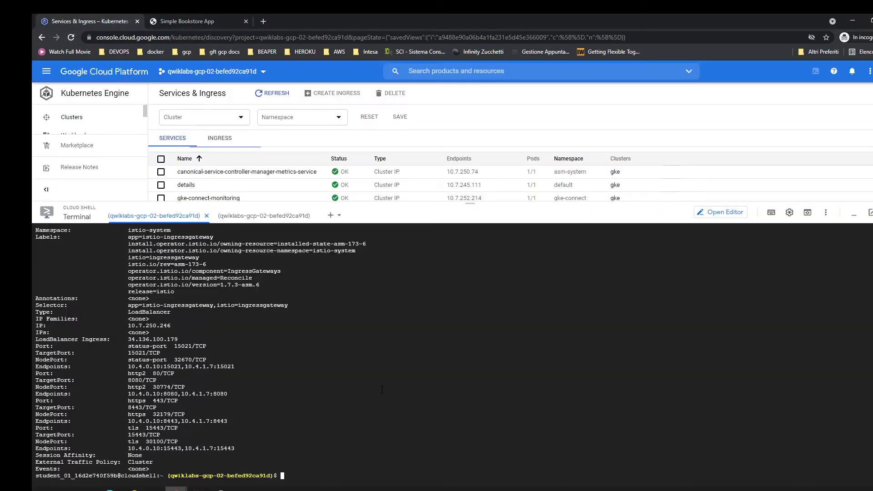
pyautogui.scroll(2, 381, 389)
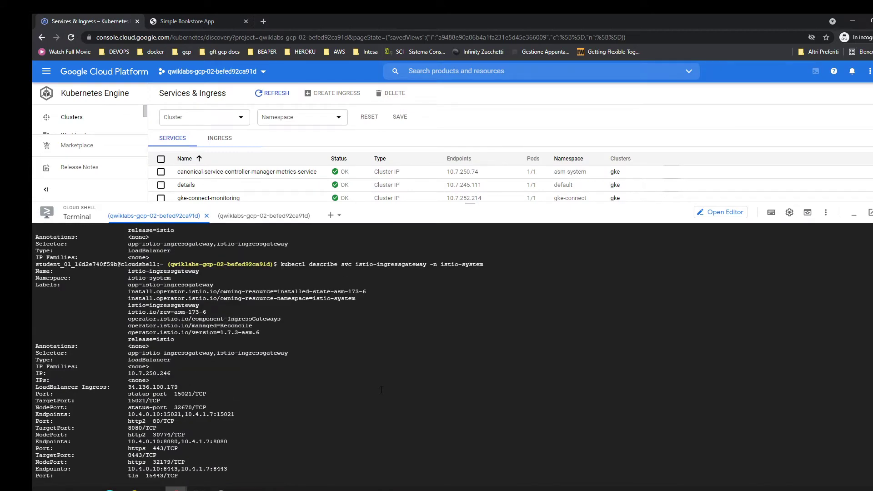
pyautogui.scroll(-2, 381, 390)
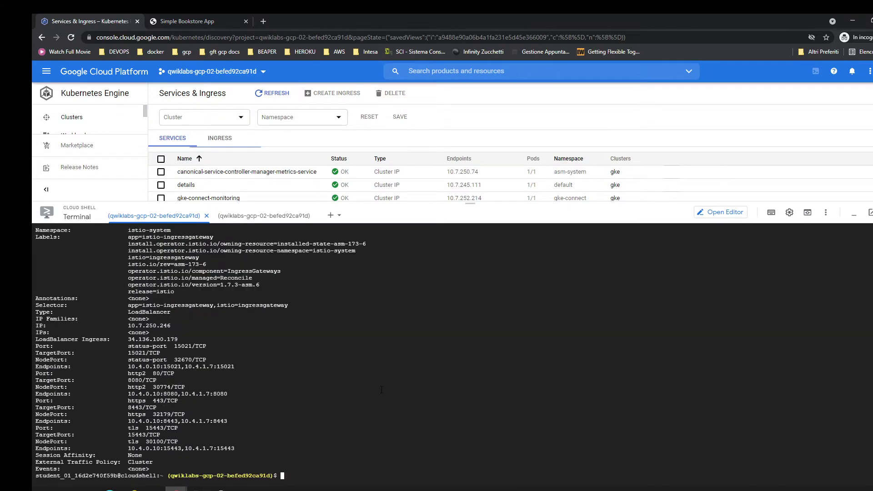
pyautogui.hotkey('ctrl', 'l')
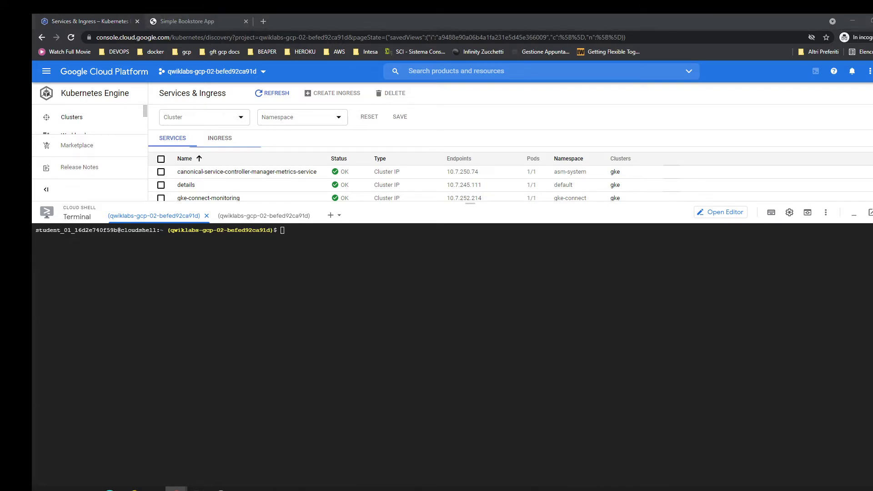
# - Export GATEWAY_URL as the istio-ingressgateway load balancer IP, using kubectl get svc with a jsonpath query in the istio-system namespace
pyautogui.click(190, 305)
pyautogui.write("export GATEWAY_URL=$(kubectl get svc istio-ingressgateway \\ -o=jsonpath='{.status.loadBalancer.ingress[0].ip}' -n istio-system)")
pyautogui.press('Return')
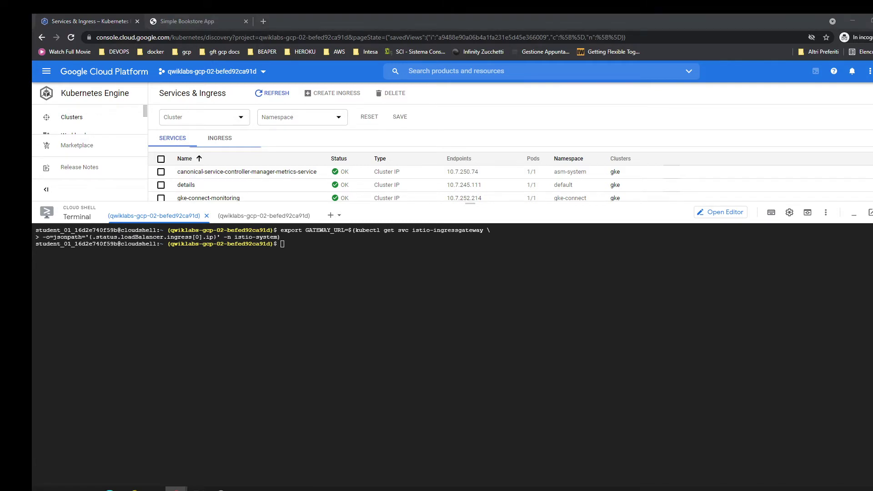
# - Print the gateway address with echo $GATEWAY_URL, correcting the misspelled echo command
pyautogui.click(386, 371)
pyautogui.write('ecco $GATEWAY_URL')
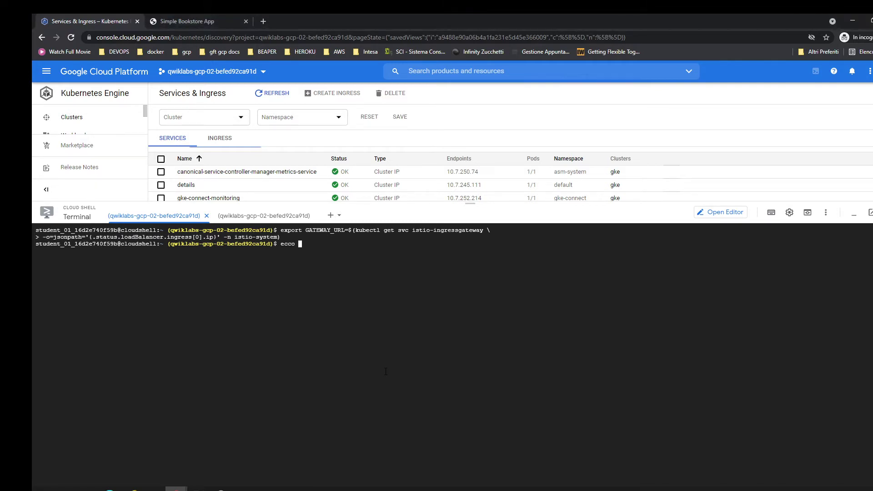
pyautogui.press('Return')
pyautogui.press('Up')
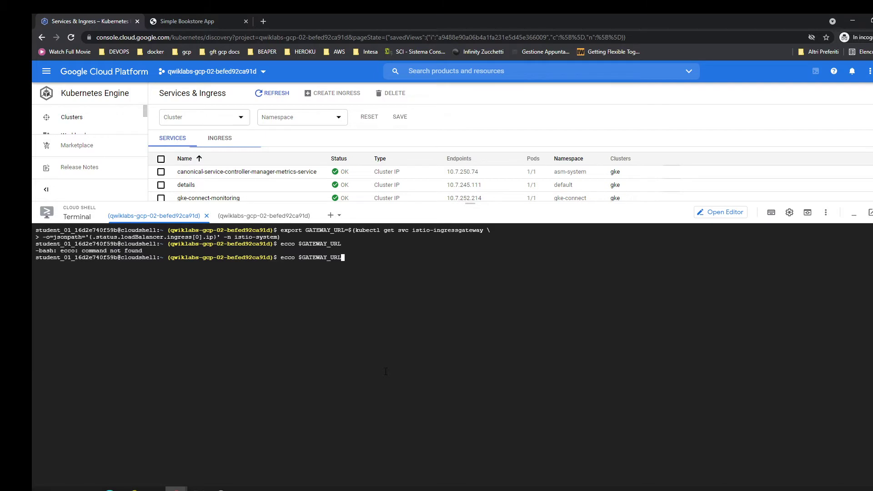
pyautogui.press('Left')
pyautogui.press('Left')
pyautogui.press('Left')
pyautogui.press('Left')
pyautogui.press('Left')
pyautogui.press('Left')
pyautogui.press('Left')
pyautogui.press('Left')
pyautogui.press('Left')
pyautogui.press('Left')
pyautogui.press('Left')
pyautogui.press('Left')
pyautogui.press('Left')
pyautogui.press('Left')
pyautogui.press('BackSpace')
pyautogui.write('h')
pyautogui.press('Return')
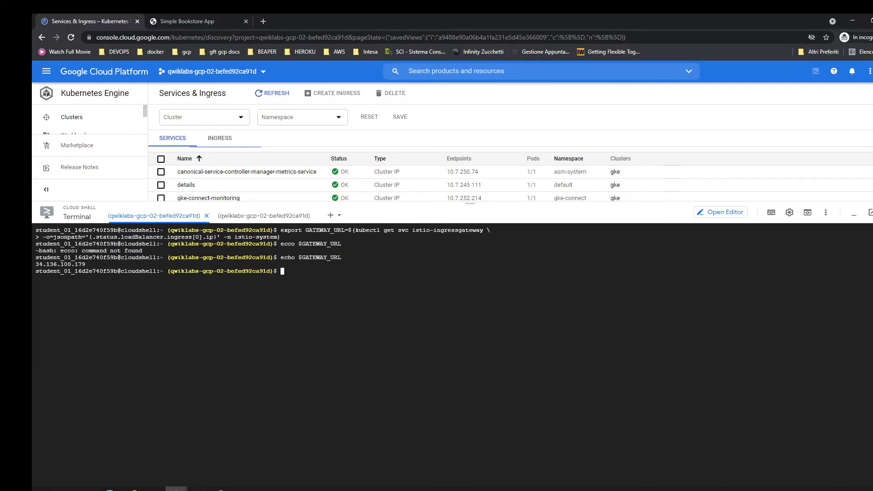
pyautogui.hotkey('alt', 'Tab')
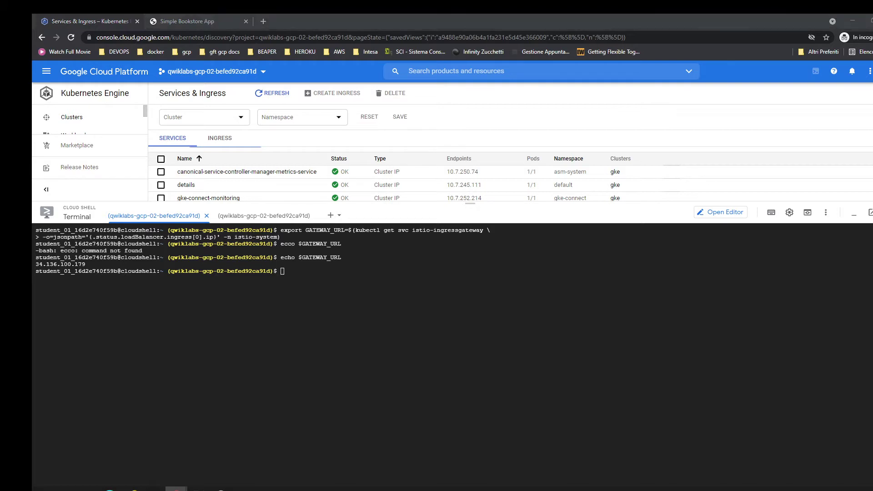
pyautogui.click(165, 388)
pyautogui.write('siege http://${GATEWAY_URL}/productpage')
pyautogui.press('Return')
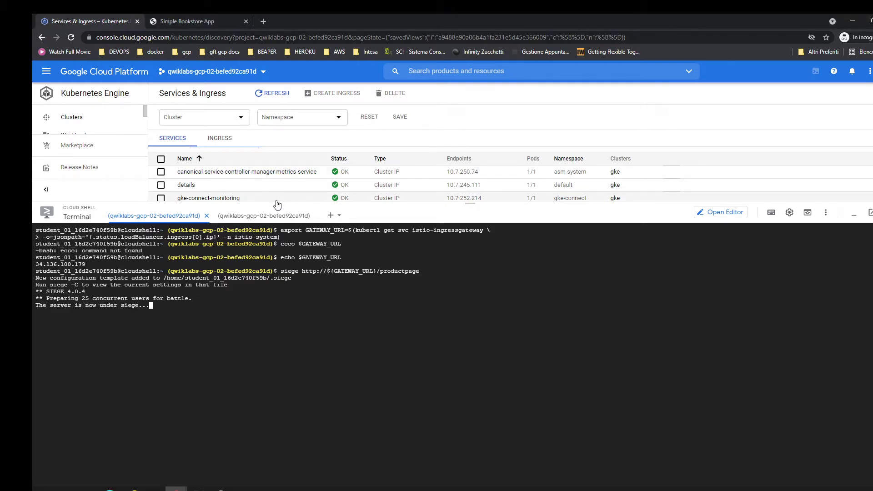
pyautogui.moveTo(279, 202); pyautogui.dragTo(292, 323)
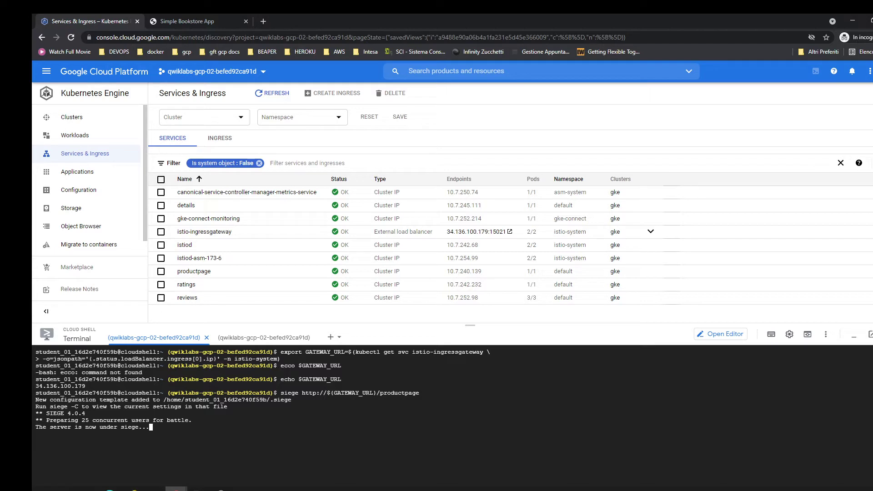
# - Switch to the second Cloud Shell session, clear it, and enlarge the terminal area slightly
pyautogui.click(273, 338)
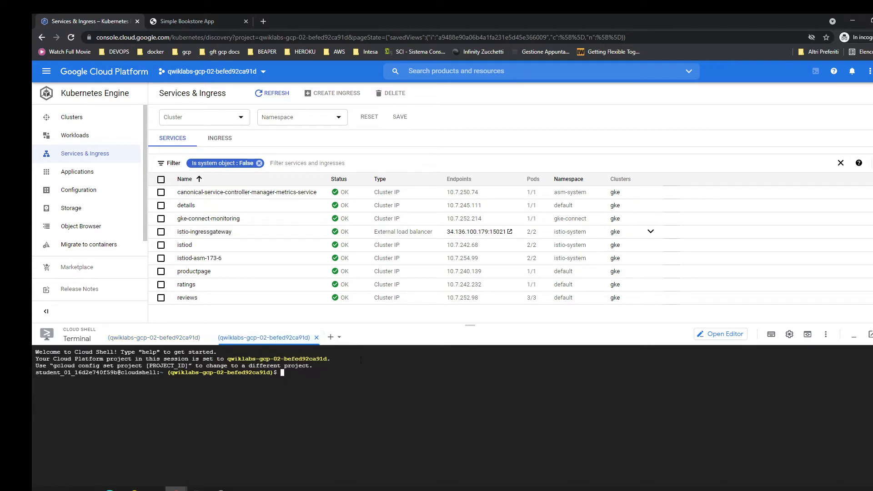
pyautogui.hotkey('ctrl', 'l')
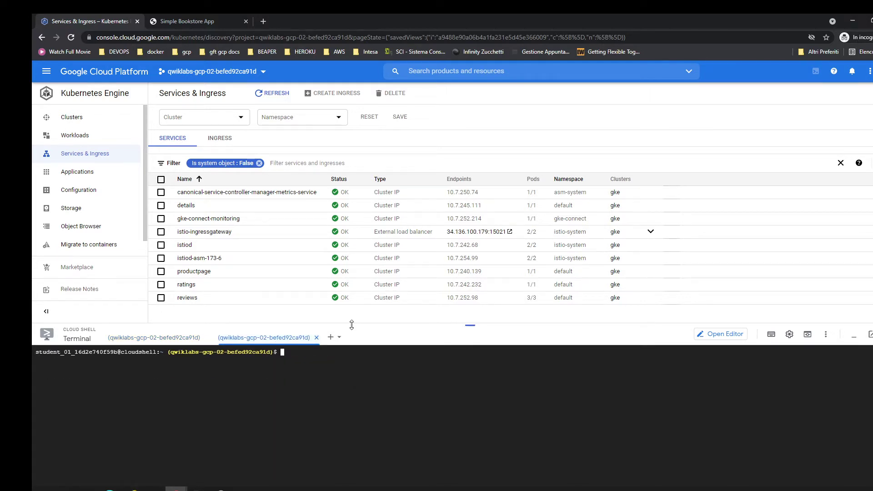
pyautogui.moveTo(470, 325); pyautogui.dragTo(470, 301)
# - Open the Anthos section of the cloud console in a new browser tab, keeping the current page in view
pyautogui.click(52, 75)
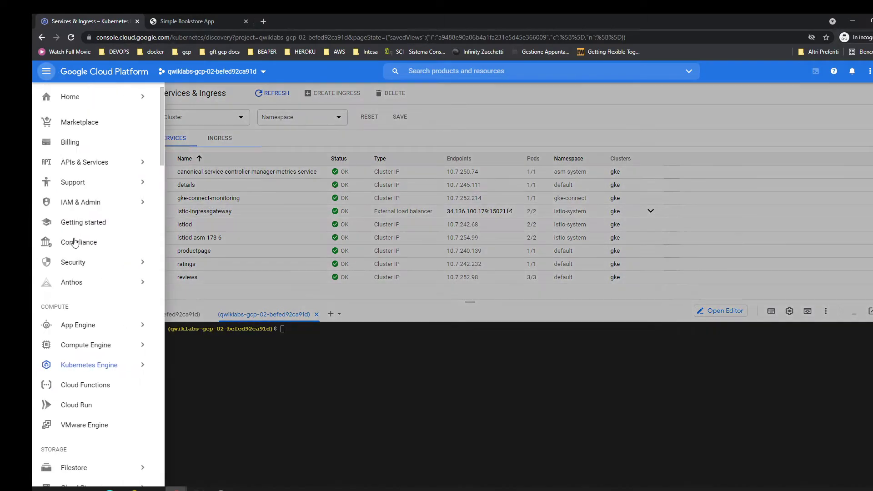
pyautogui.rightClick(88, 284)
pyautogui.click(109, 292)
# - In the second session, export CLUSTER_NAME=gke, CLUSTER_ZONE=us-central1-b and GCLOUD_PROJECT=$(gcloud config get-value project)
pyautogui.click(347, 392)
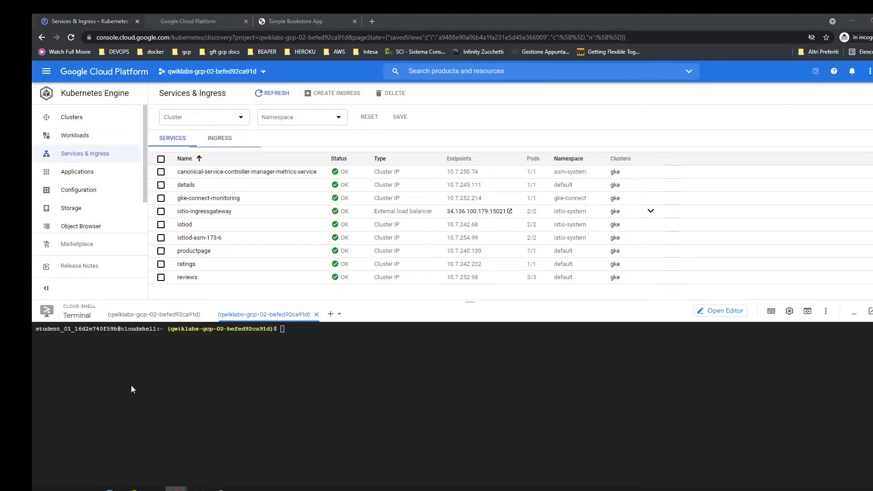
pyautogui.write('export CLUSTER_NAME=gke')
pyautogui.press('Return')
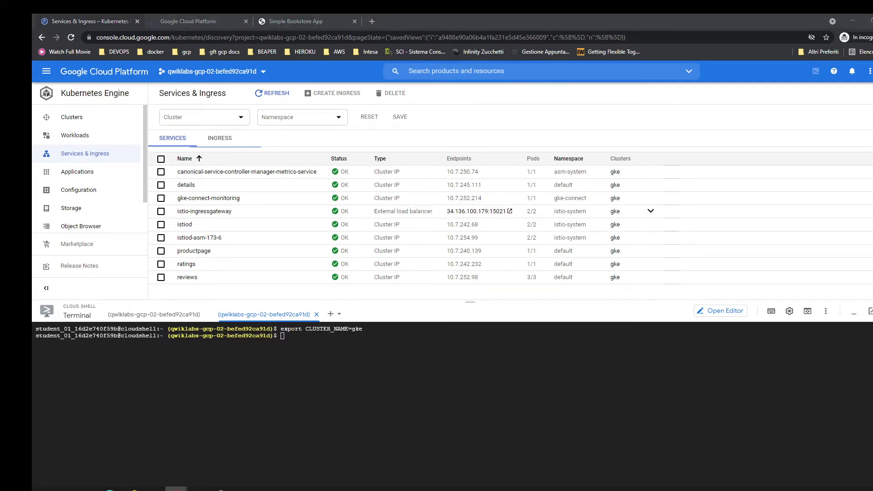
pyautogui.click(238, 402)
pyautogui.write('export CLUSTER_ZONE=us-central1-b')
pyautogui.press('Return')
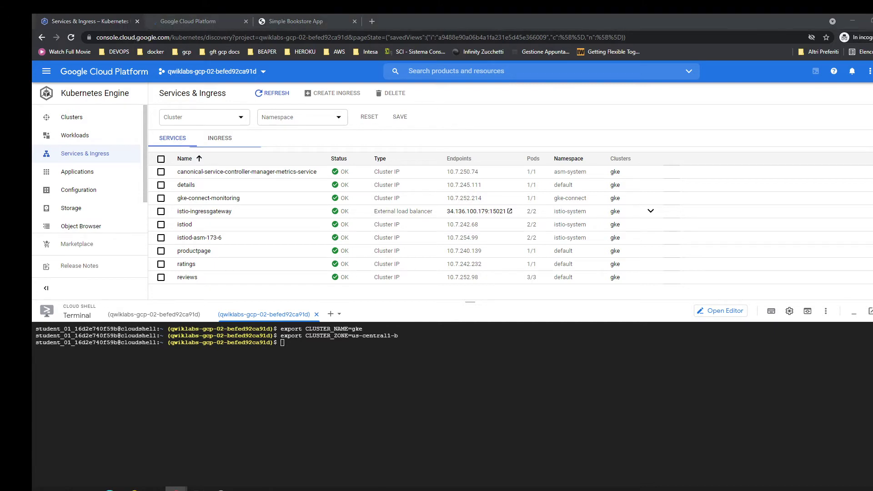
pyautogui.hotkey('alt', 'Tab')
pyautogui.write('export GCLOUD_PROJECT=$(gcloud config get-value project)')
pyautogui.press('Return')
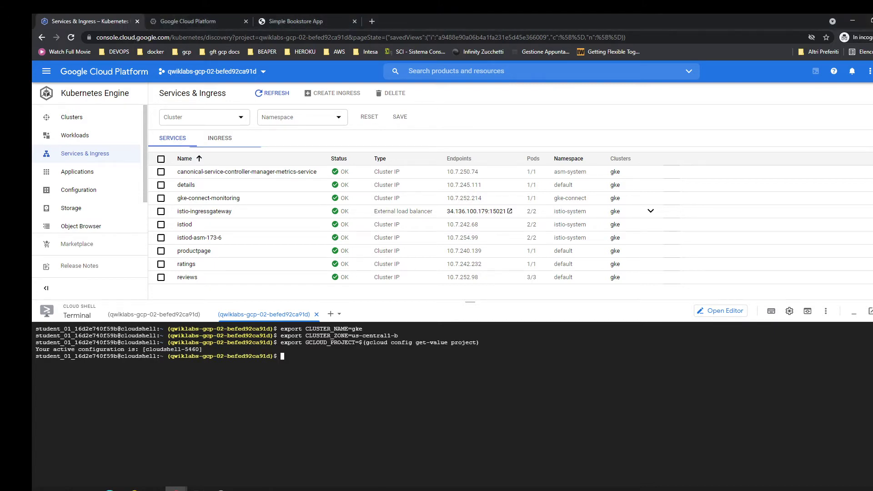
# - Fetch the cluster credentials with gcloud container clusters get-credentials $CLUSTER_NAME --zone $CLUSTER_ZONE --project $GCLOUD_PROJECT
pyautogui.hotkey('alt', 'Tab')
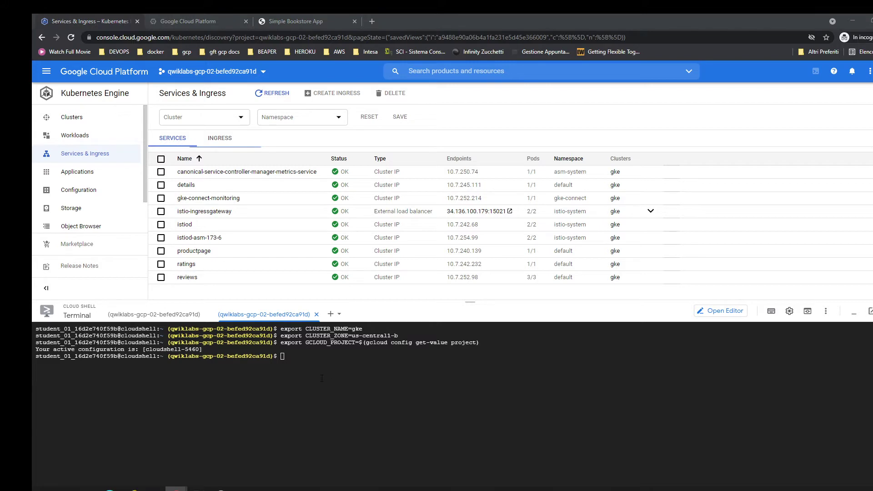
pyautogui.hotkey('alt', 'Tab')
pyautogui.hotkey('ctrl', 'v')
pyautogui.press('Return')
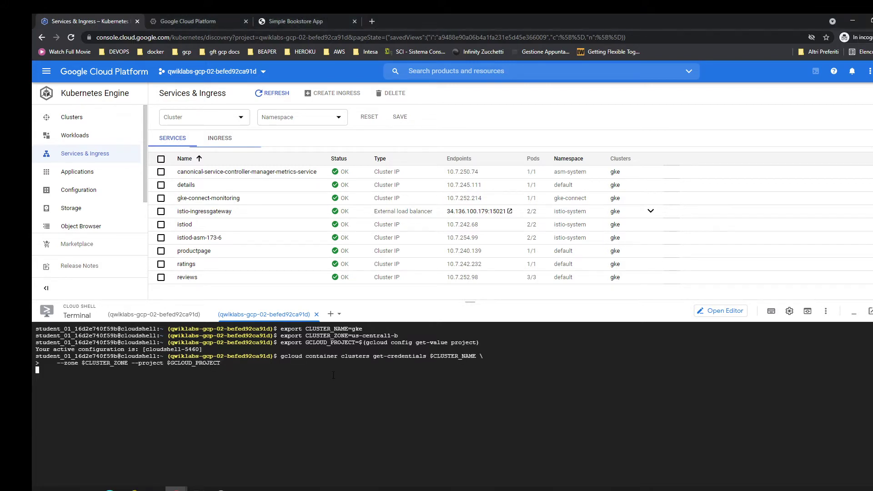
# - Export GATEWAY_URL in the second session from the istio-ingressgateway load balancer IP in the istio-system namespace
pyautogui.hotkey('alt', 'Tab')
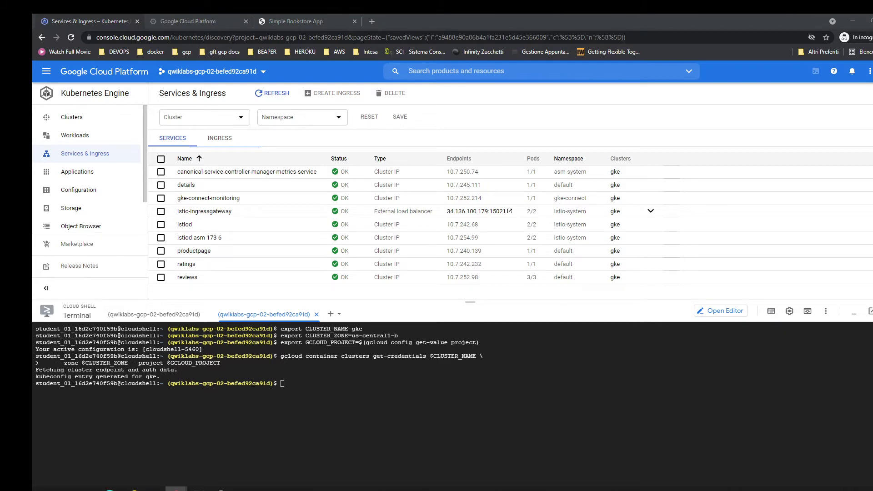
pyautogui.hotkey('alt', 'Tab')
pyautogui.write("export GATEWAY_URL=$(kubectl get svc istio-ingressgateway \\ -o=jsonpath='{.status.loadBalancer.ingress[0].ip}' -n istio-system)")
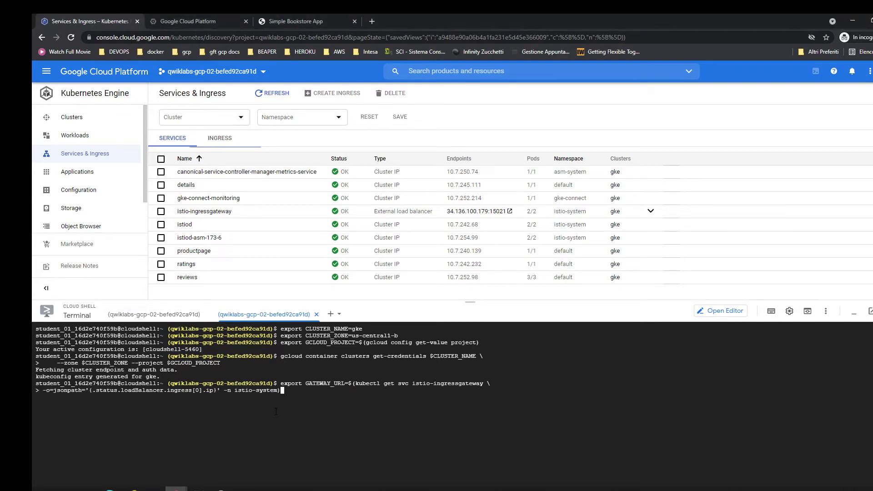
pyautogui.press('Return')
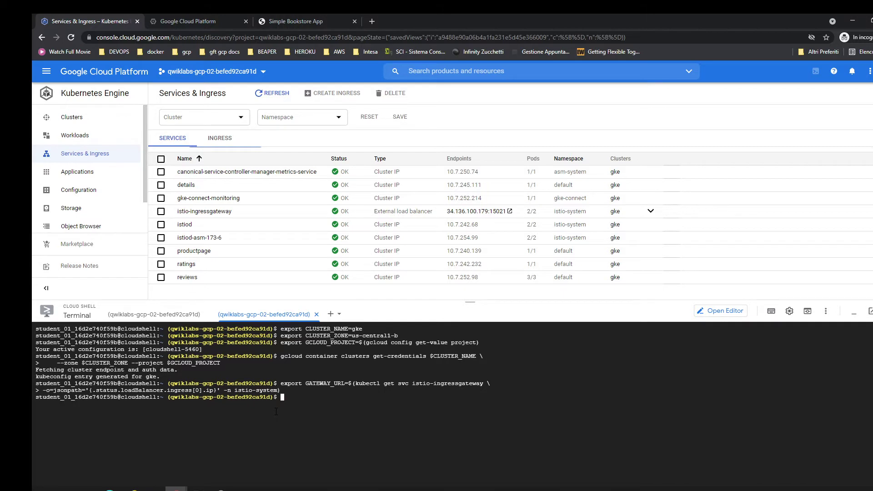
# - Run kubectl describe gateway bookinfo-gateway, review its kind and specification, and clear the terminal
pyautogui.hotkey('alt', 'Tab')
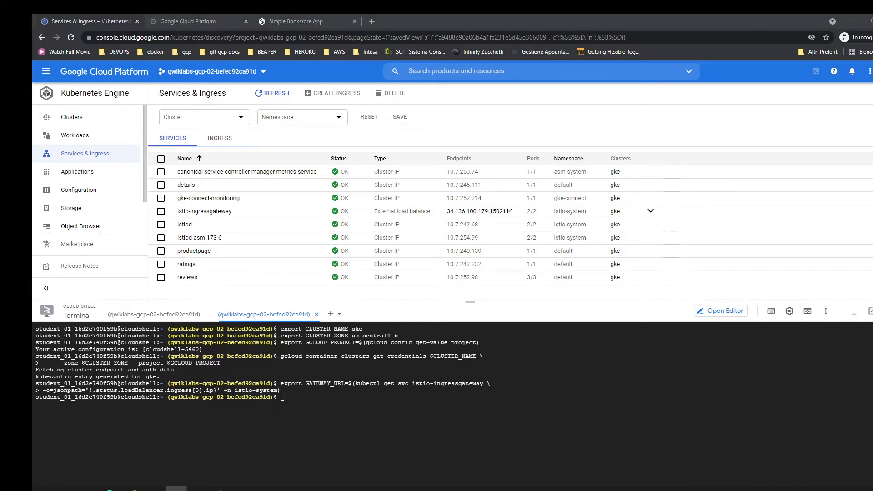
pyautogui.click(249, 424)
pyautogui.write('kubectl describe gateway bookinfo-gateway')
pyautogui.press('Return')
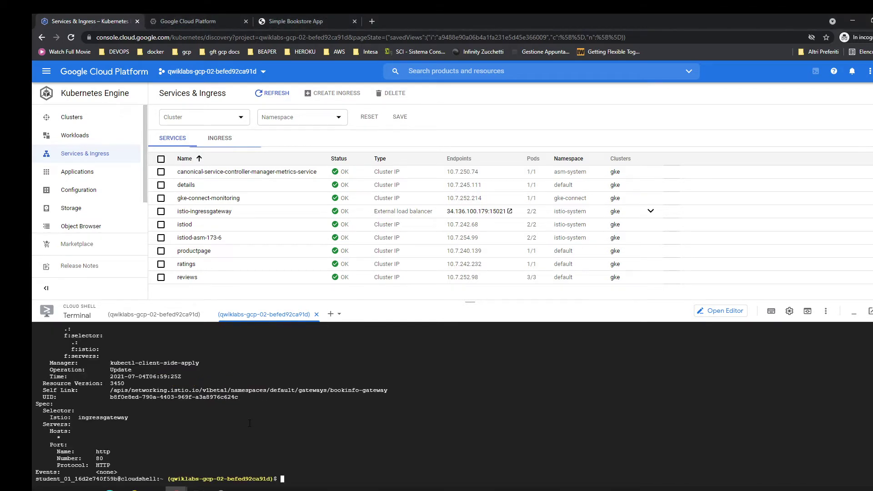
pyautogui.scroll(5, 250, 423)
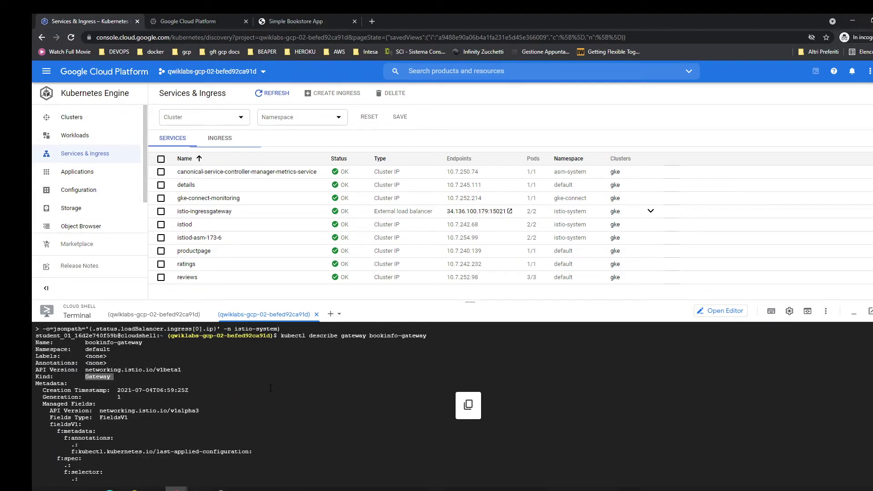
pyautogui.scroll(-5, 468, 403)
pyautogui.hotkey('ctrl', 'l')
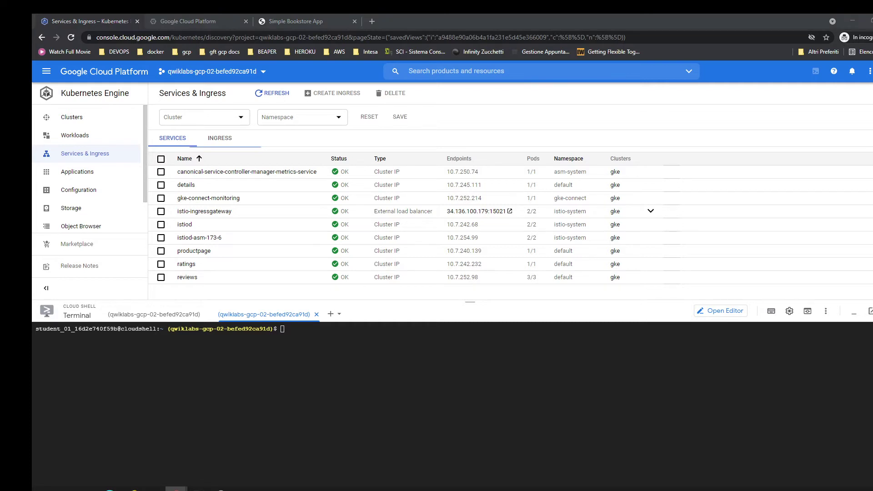
# - Describe the bookinfo virtual service with kubectl, and enlarge the terminal area to read its routing rules
pyautogui.press('Up')
pyautogui.press('Return')
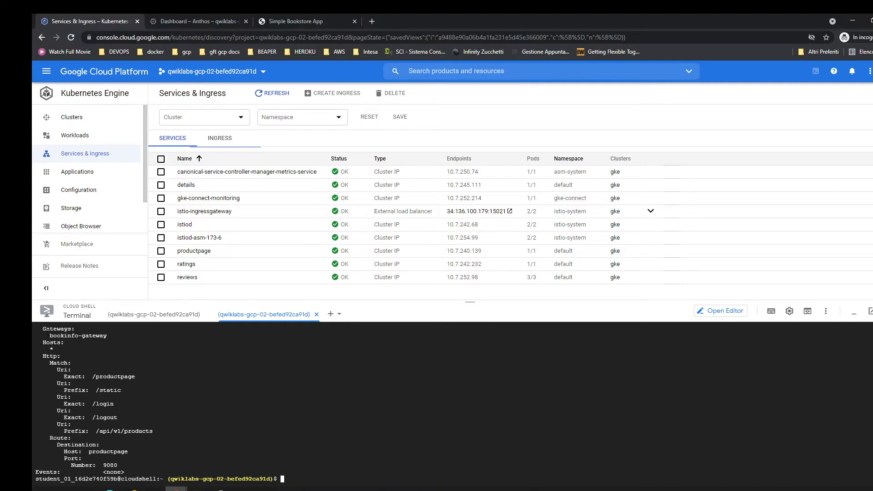
pyautogui.moveTo(294, 262); pyautogui.dragTo(292, 250)
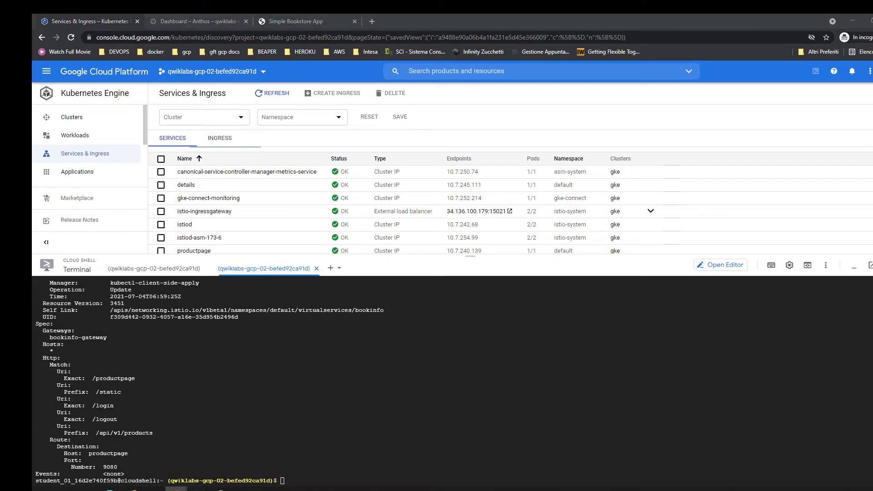
# - Clear the terminal and use kubectl exec in the ratings pod to curl productpage:9080/productpage, filtering the page title with grep
pyautogui.click(369, 408)
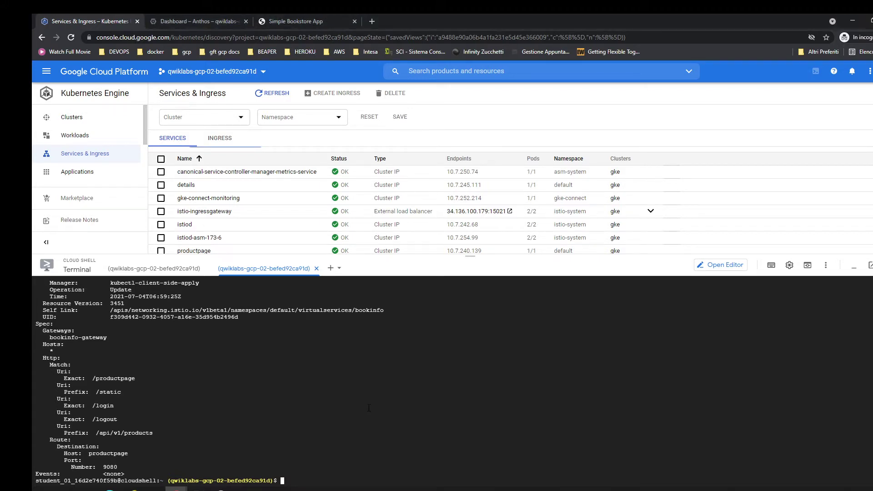
pyautogui.hotkey('ctrl', 'l')
pyautogui.write('kubectl exec -it \\ $(kubectl get pod -l app=ratings -o jsonpath=\'{.items[0].metadata.name}\') \\ -c ratings -- curl productpage:9080/productpage \\ | grep -o "<title>.*</title>"')
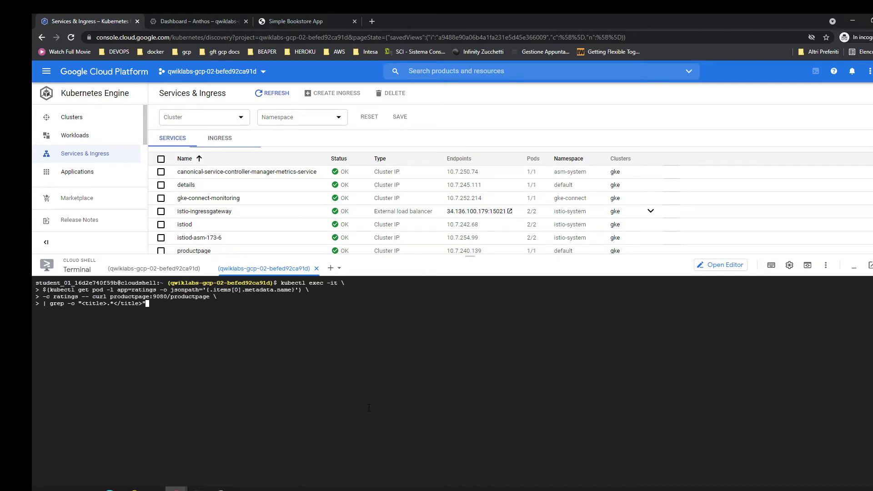
pyautogui.press('Return')
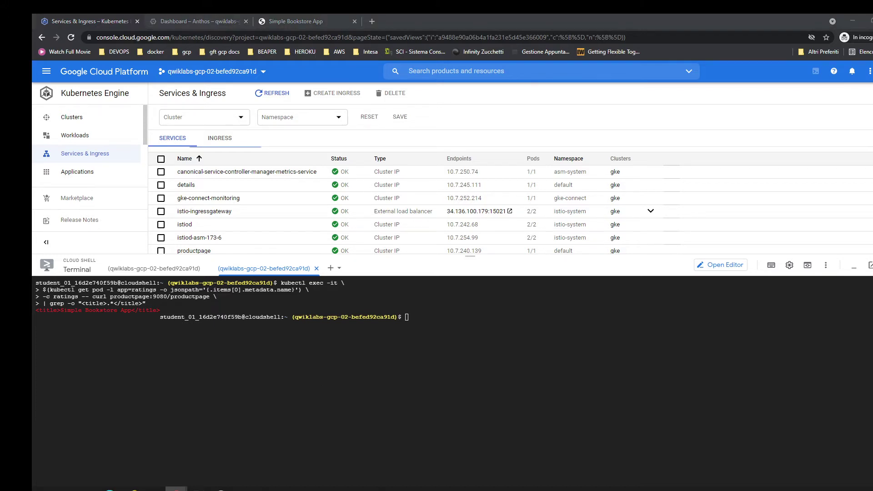
pyautogui.click(243, 370)
pyautogui.write('curl -I http://${GATEWAY_URL}/productpage')
pyautogui.press('Return')
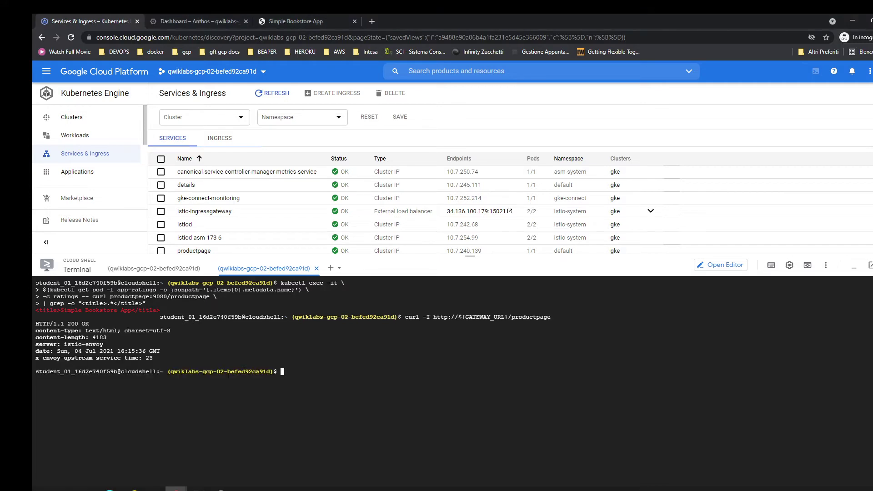
pyautogui.hotkey('ctrl', 'l')
pyautogui.press('Up')
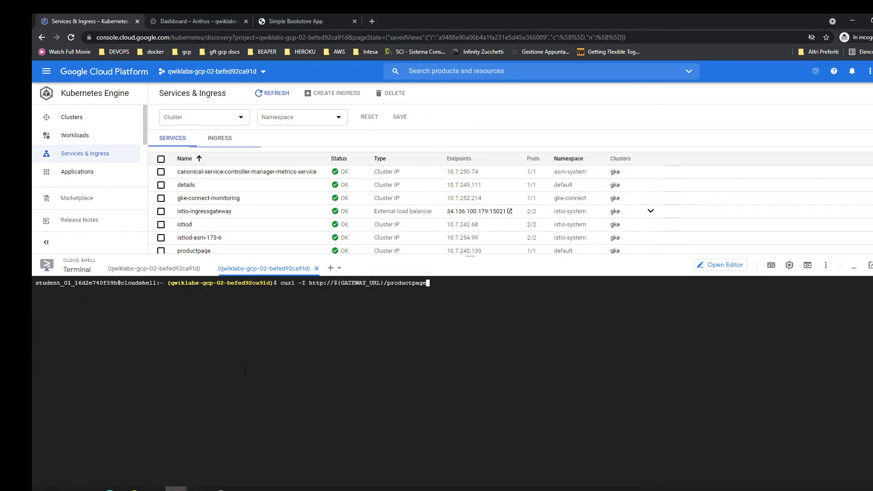
pyautogui.press('Return')
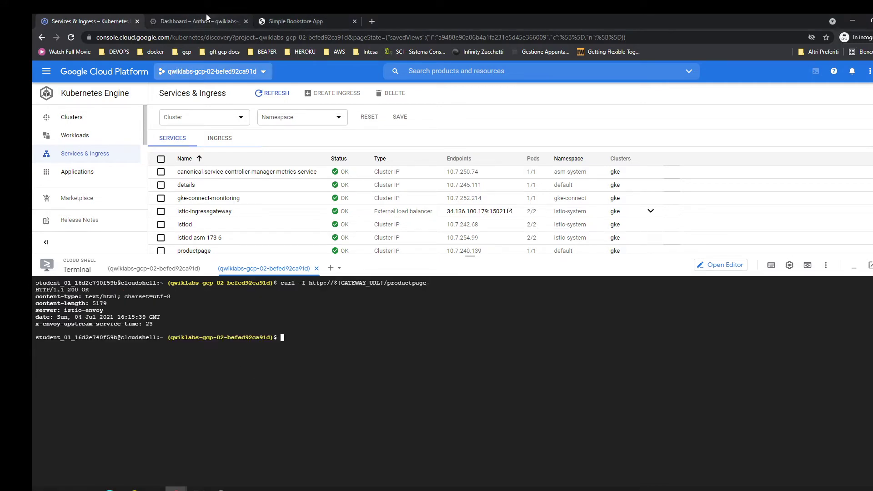
# - Switch to the Anthos dashboard tab and open the Service Mesh page to examine the list of services
pyautogui.click(206, 17)
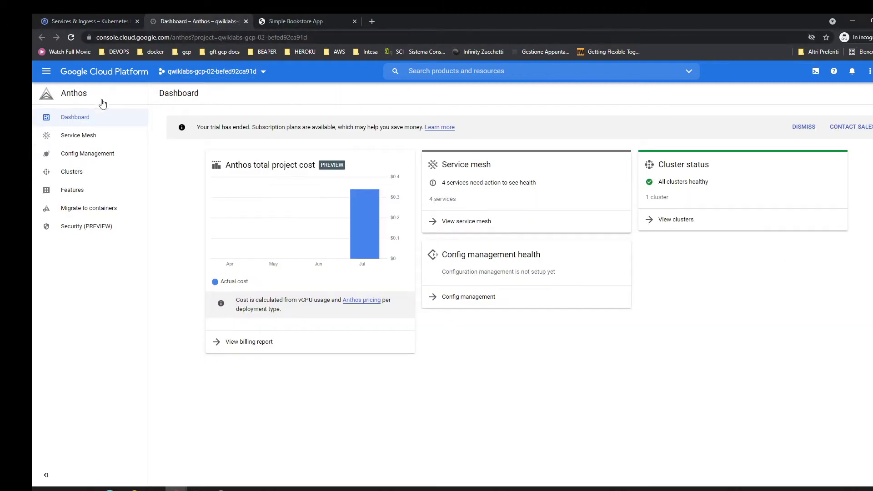
pyautogui.click(90, 136)
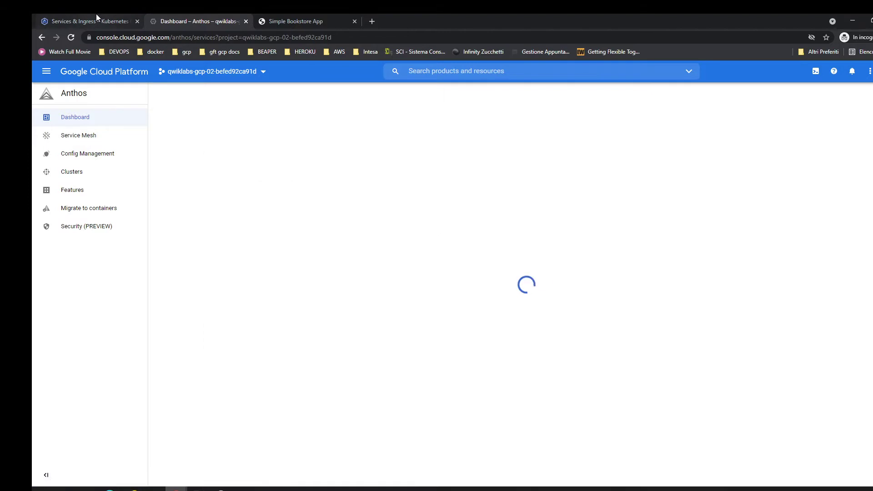
pyautogui.click(95, 15)
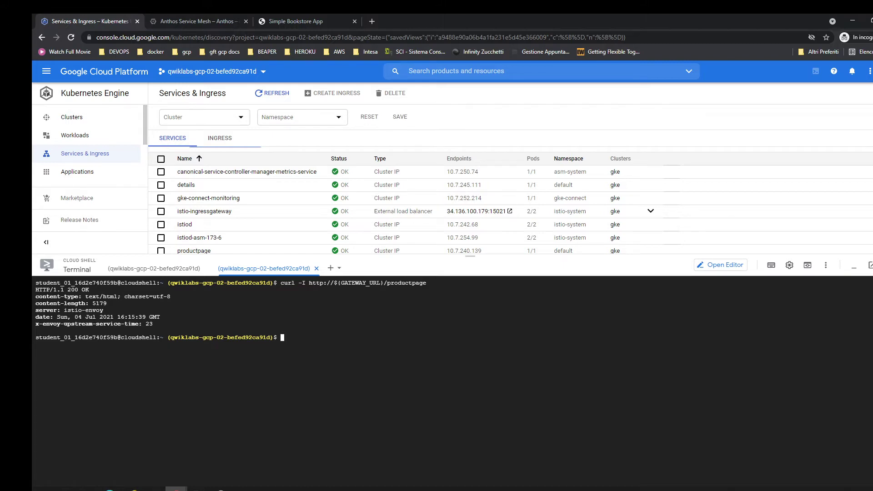
pyautogui.click(204, 18)
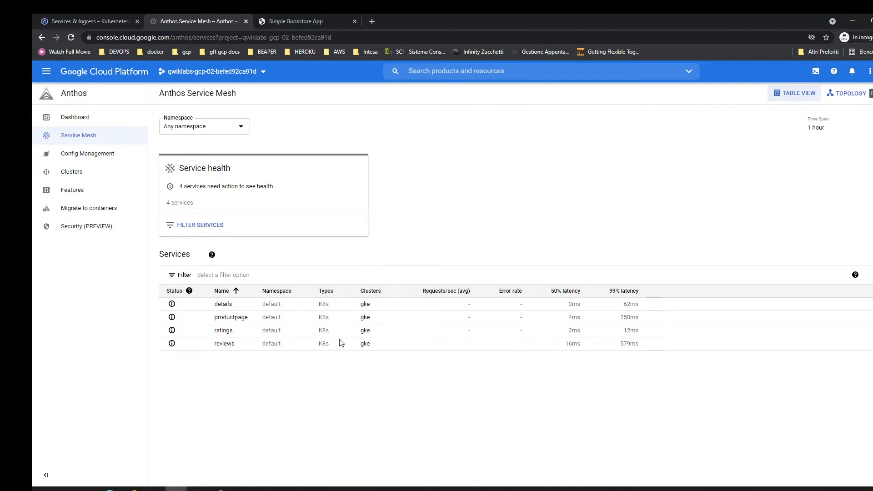
# - Check the namespace choices for the service list and open the overview of the productpage service
pyautogui.click(245, 127)
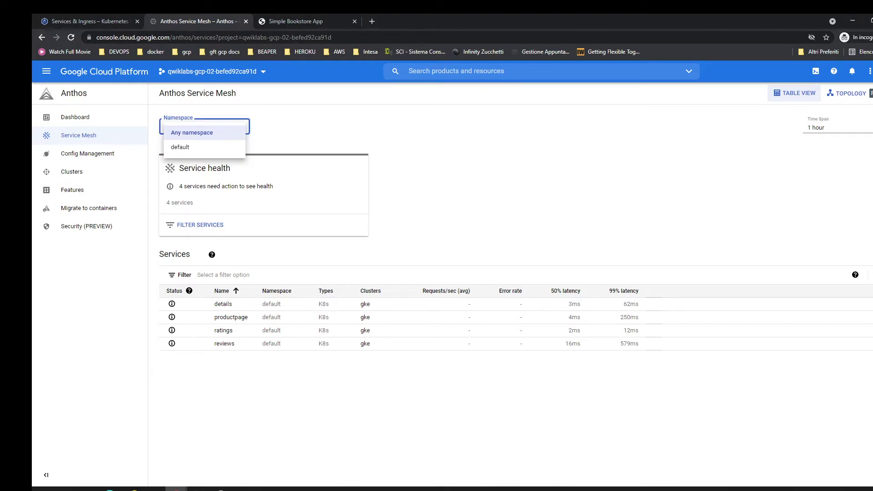
pyautogui.click(399, 442)
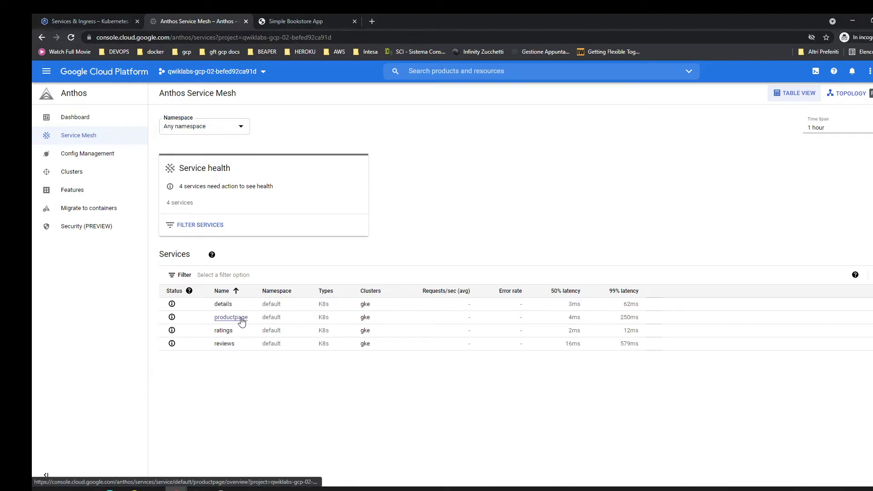
pyautogui.click(232, 320)
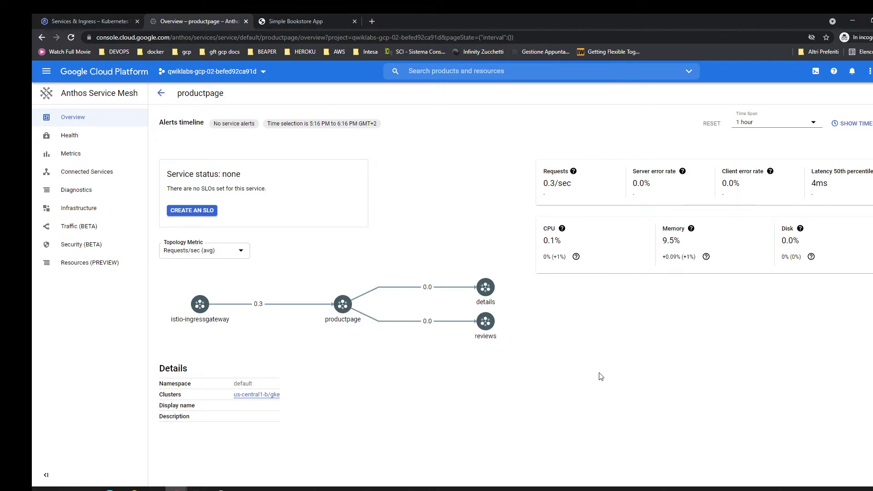
# - Show the outbound requests in productpage's connected services and look over the available topology metrics
pyautogui.click(101, 173)
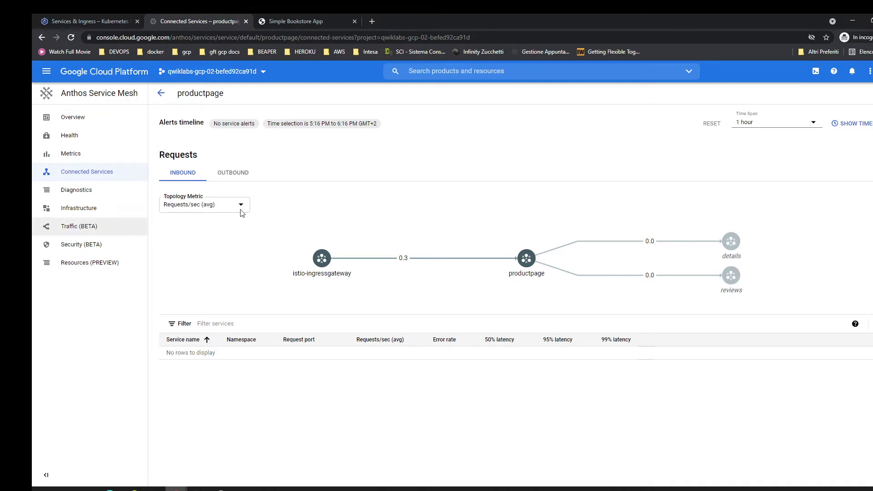
pyautogui.click(245, 172)
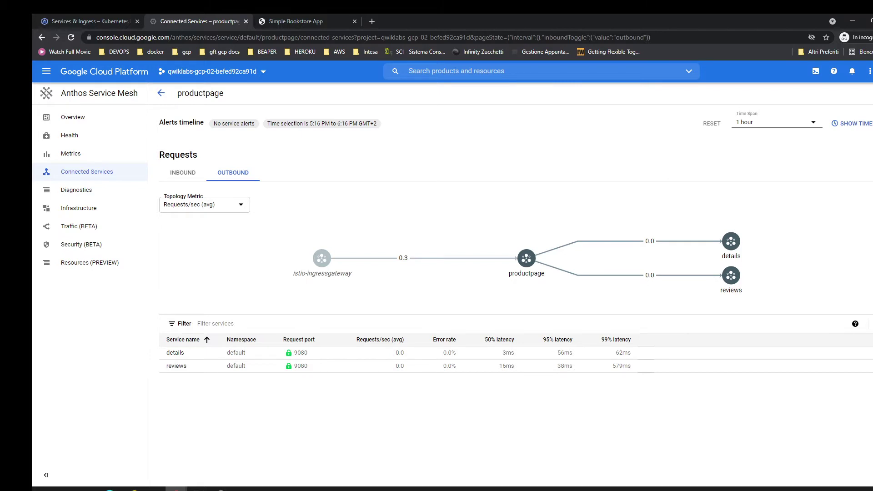
pyautogui.click(245, 211)
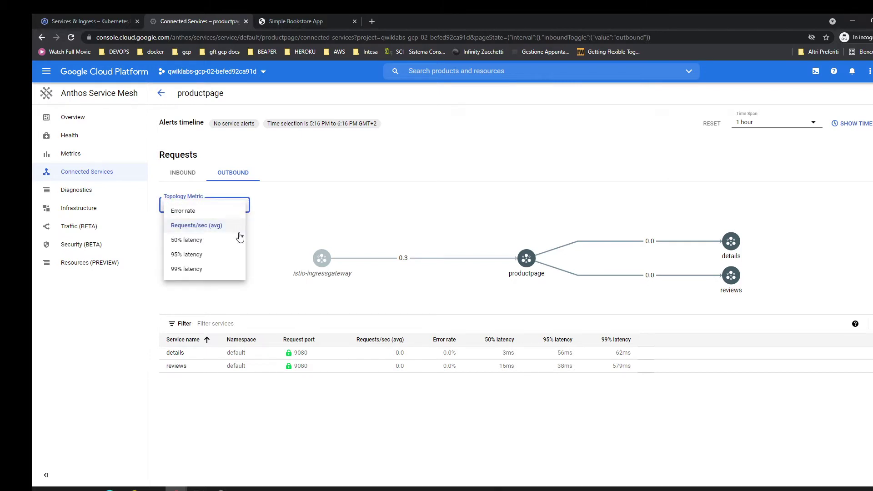
pyautogui.click(337, 217)
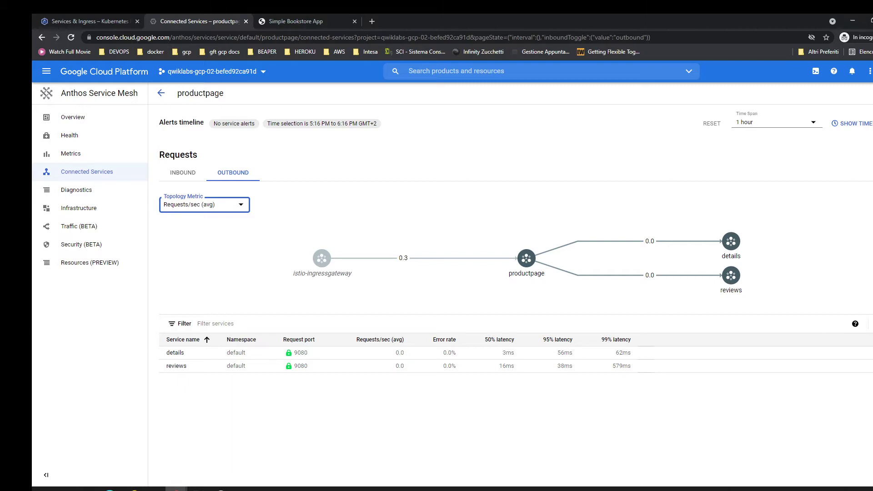
# - Open the reviews service from the outbound graph and examine its service instances under Infrastructure
pyautogui.click(725, 277)
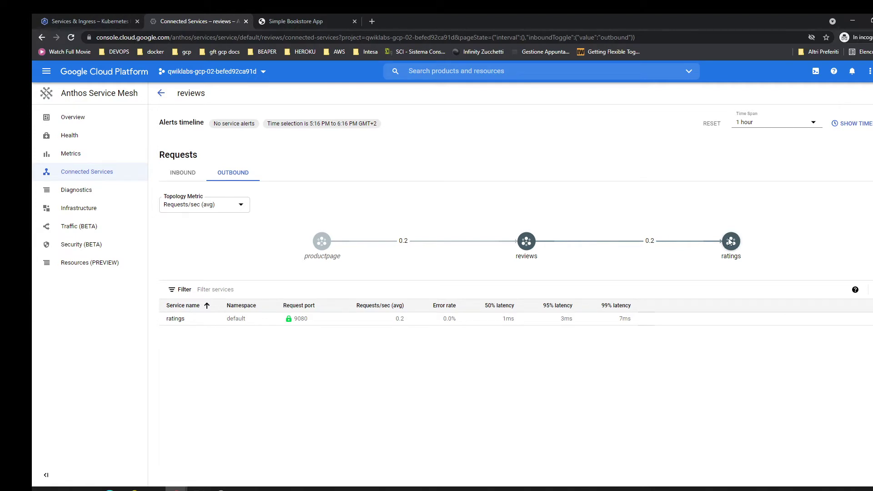
pyautogui.click(91, 209)
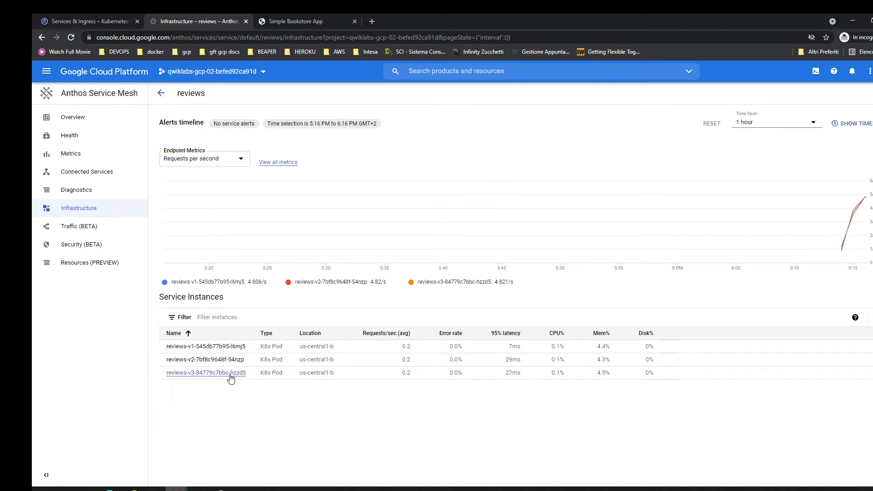
# - Switch to the Simple Bookstore App page and reload it several times to compare how the book reviews are shown
pyautogui.click(323, 18)
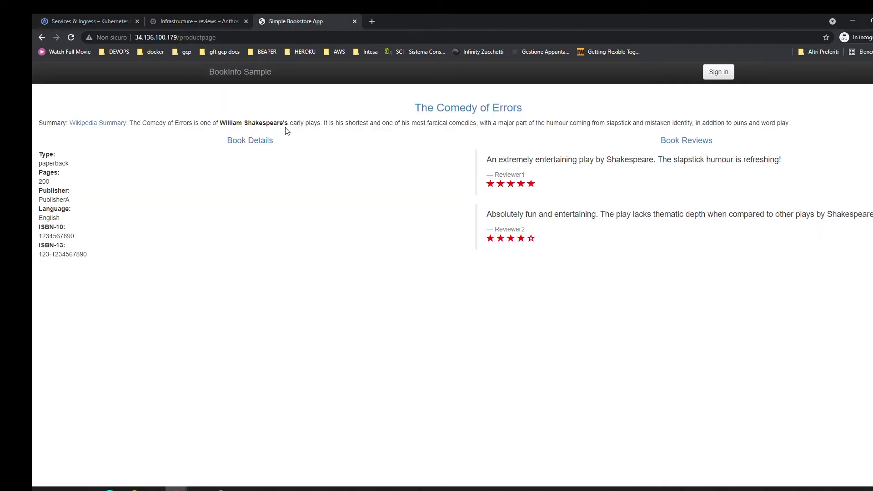
pyautogui.click(72, 41)
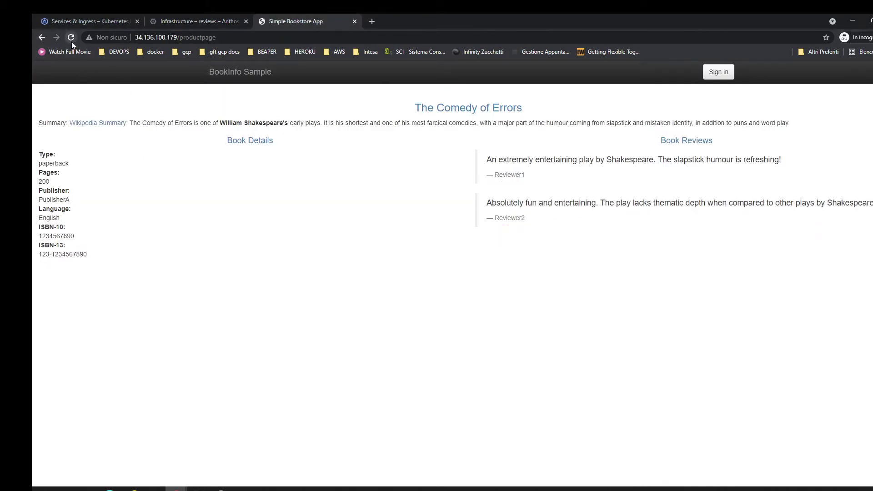
pyautogui.click(72, 41)
pyautogui.click(72, 42)
pyautogui.click(72, 42)
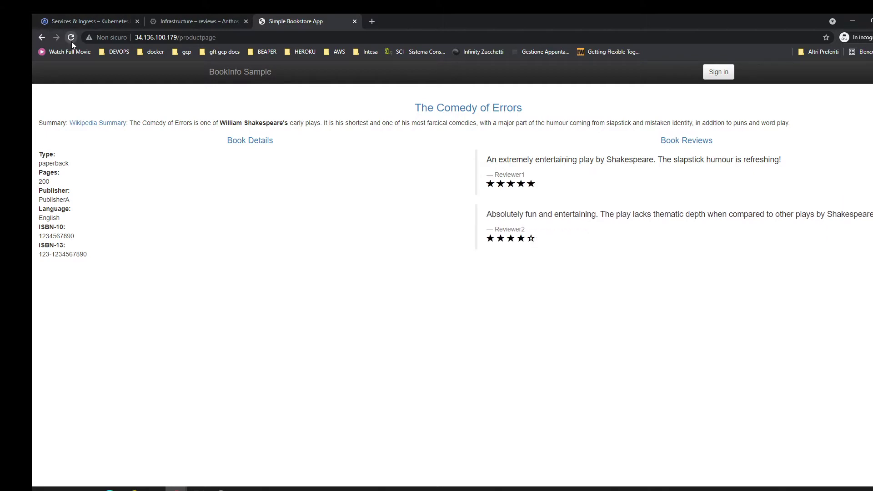
# - Return to the reviews service in Anthos Service Mesh and view how its incoming traffic is split between workloads
pyautogui.click(78, 16)
pyautogui.click(181, 16)
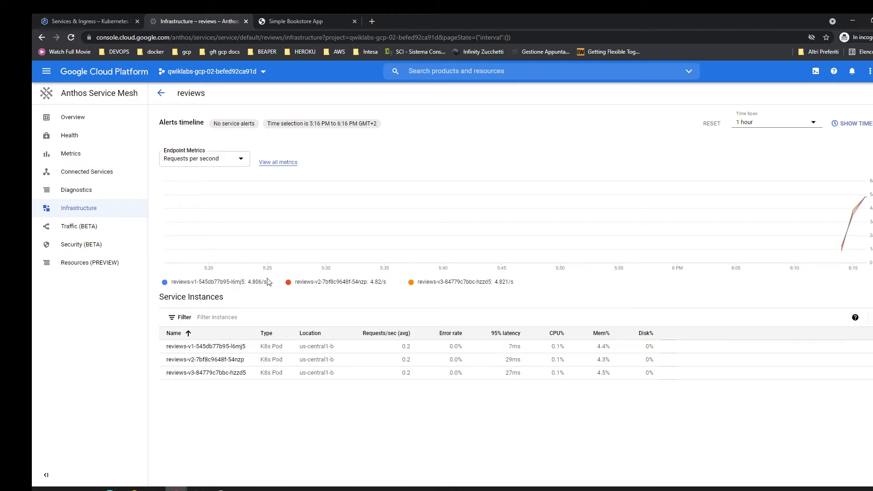
pyautogui.click(70, 225)
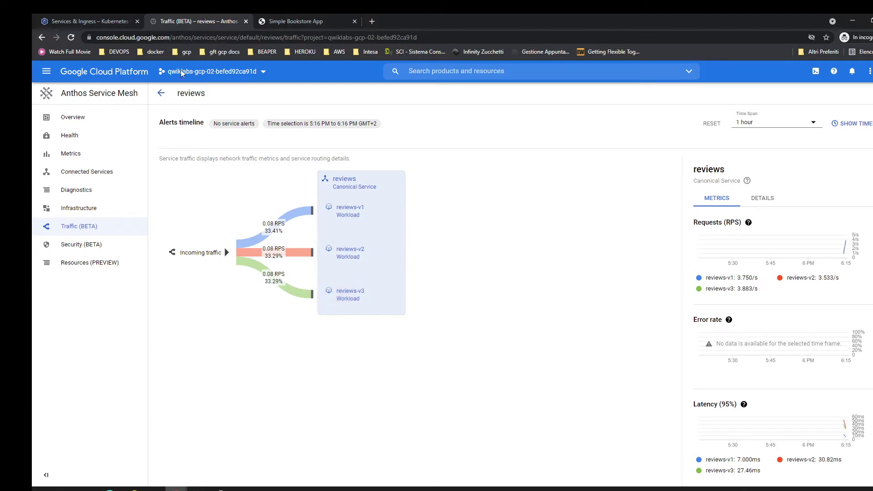
# - Filter the Kubernetes Engine workloads to the default namespace, and open Services & Ingress to compare the matching services
pyautogui.click(93, 21)
pyautogui.click(78, 135)
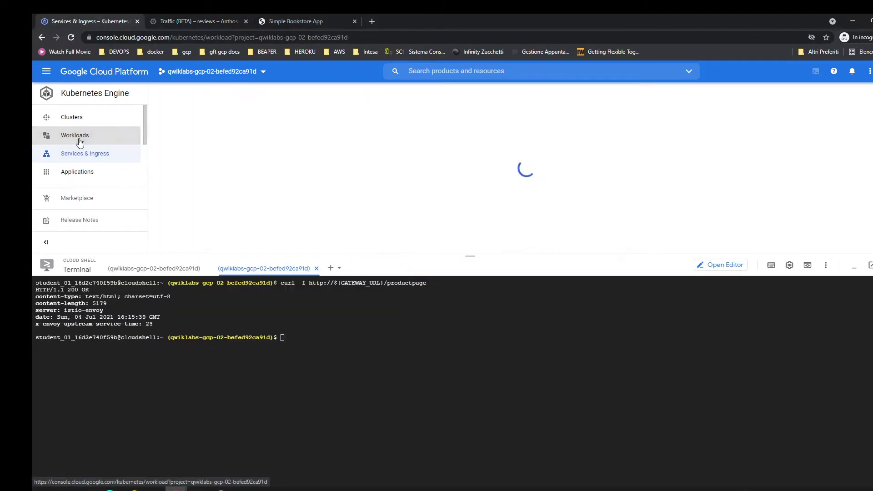
pyautogui.moveTo(427, 253); pyautogui.dragTo(432, 323)
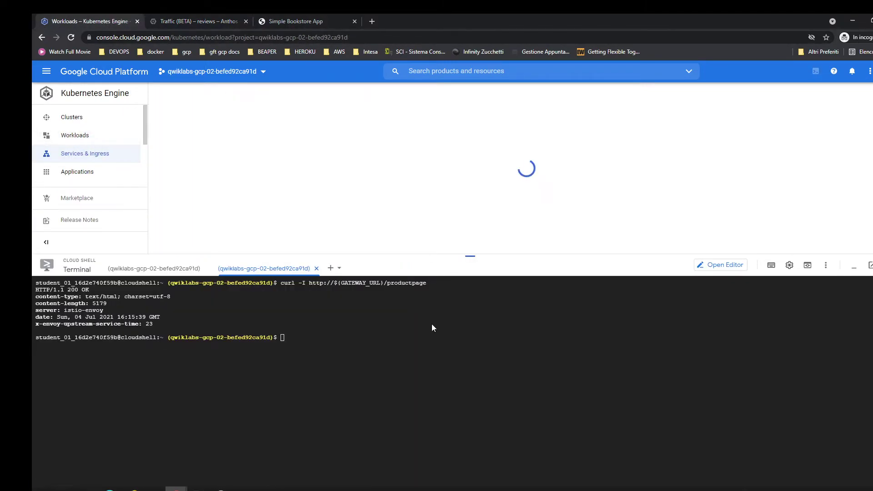
pyautogui.click(291, 117)
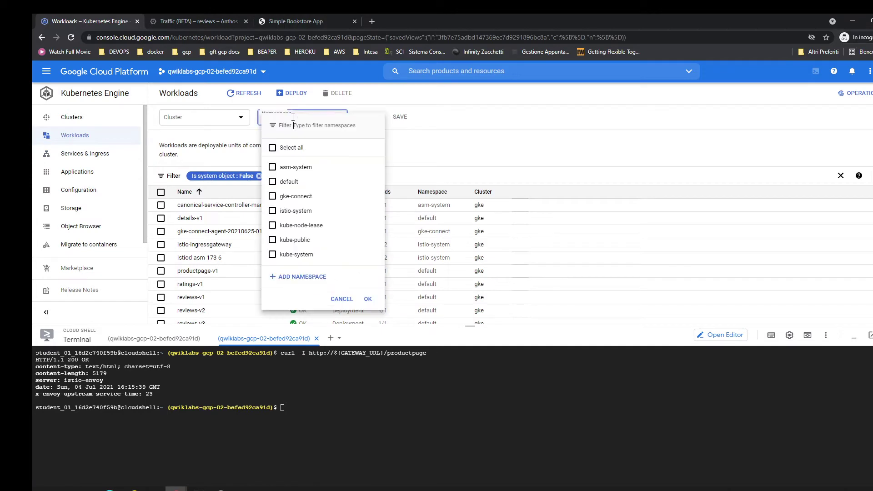
pyautogui.click(277, 182)
pyautogui.click(367, 300)
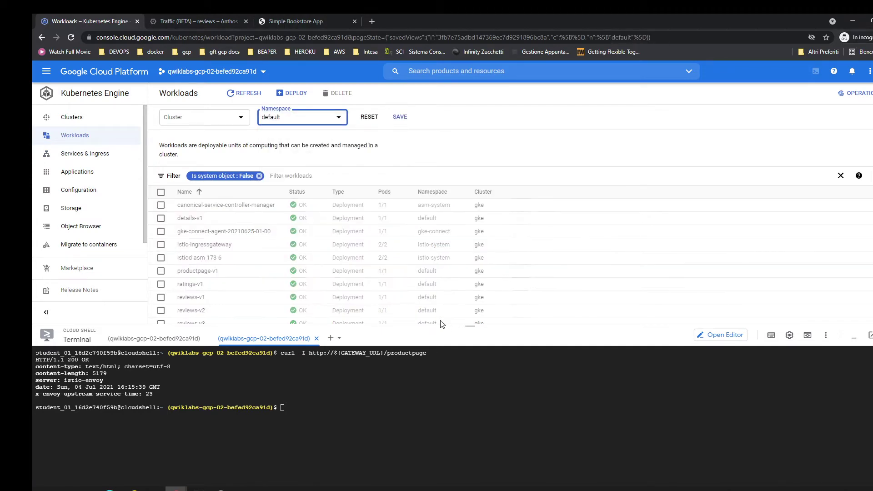
pyautogui.moveTo(442, 324); pyautogui.dragTo(438, 347)
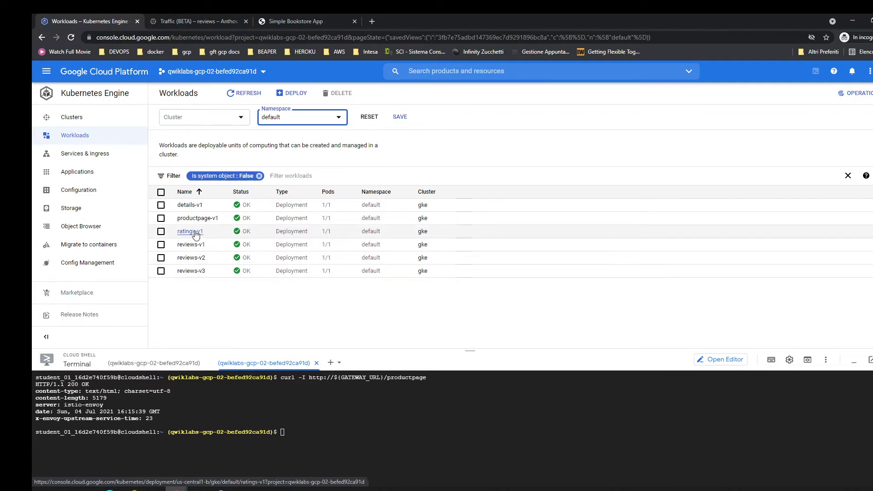
pyautogui.click(92, 157)
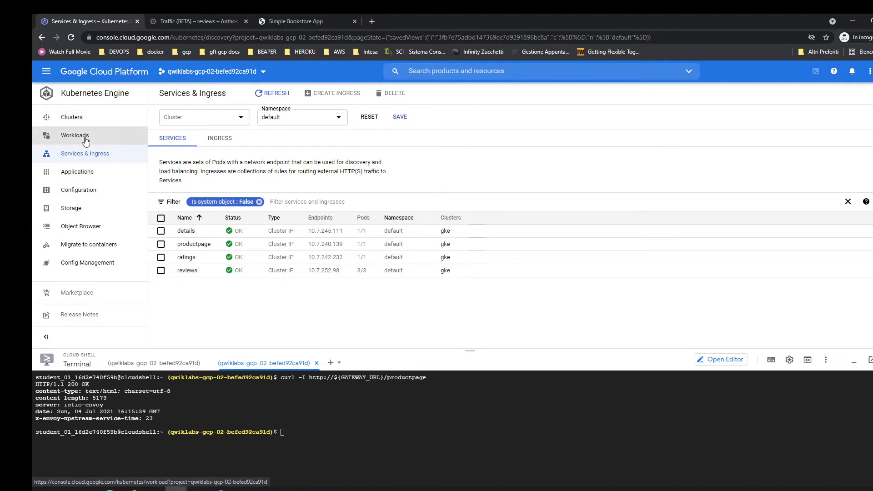
# - Go back to the Anthos Service Mesh service list and display it as a topology graph for a closer look
pyautogui.click(230, 14)
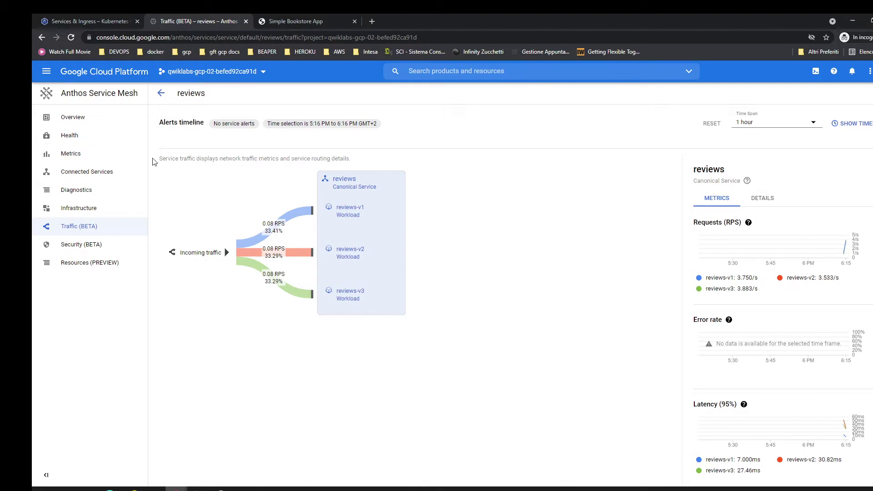
pyautogui.click(101, 97)
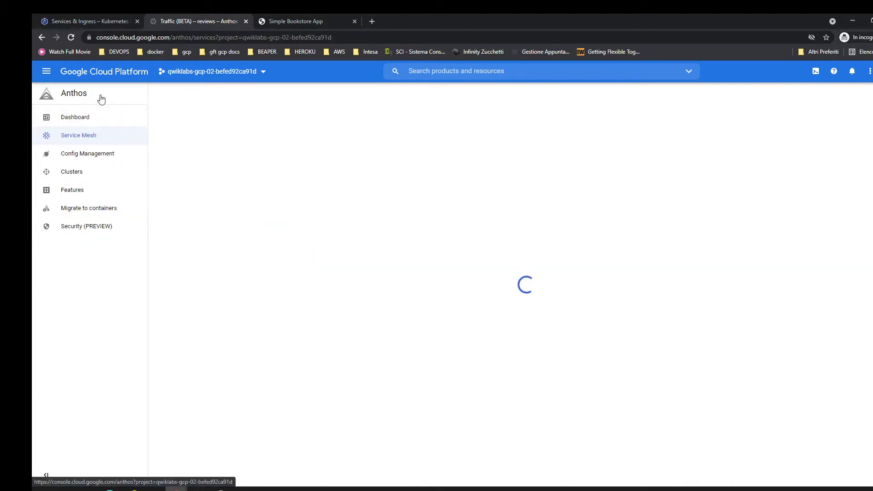
pyautogui.click(845, 100)
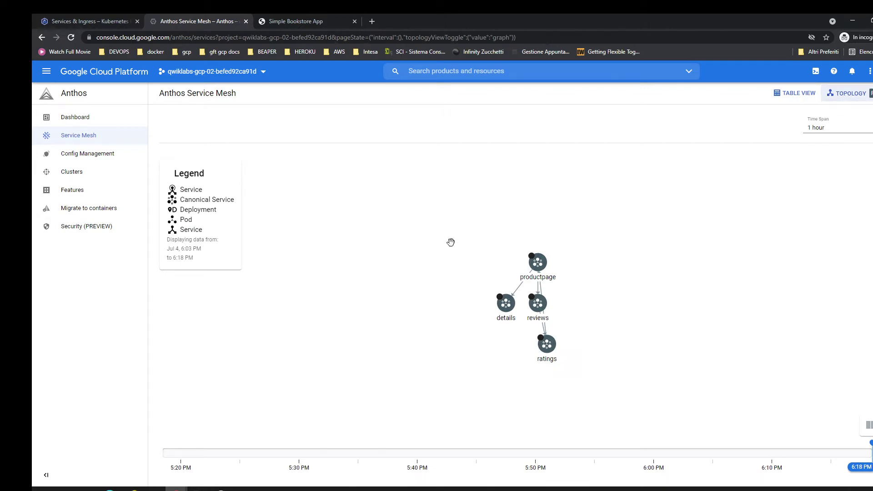
pyautogui.scroll(1, 430, 273)
pyautogui.moveTo(431, 280); pyautogui.dragTo(340, 234)
pyautogui.scroll(1, 350, 291)
pyautogui.scroll(1, 352, 291)
pyautogui.scroll(1, 358, 254)
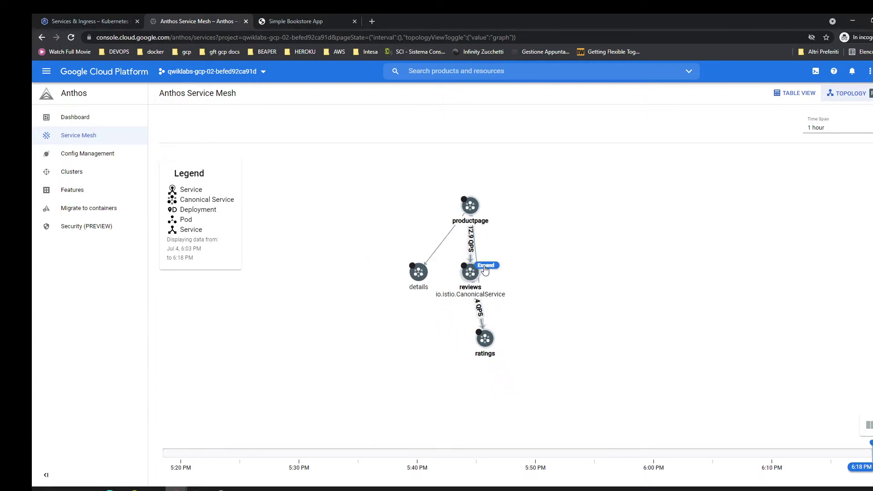
# - Expand the reviews service in the topology graph and examine the traffic rates between reviews, its deployments, details and ratings
pyautogui.click(485, 266)
pyautogui.moveTo(337, 240); pyautogui.dragTo(329, 261)
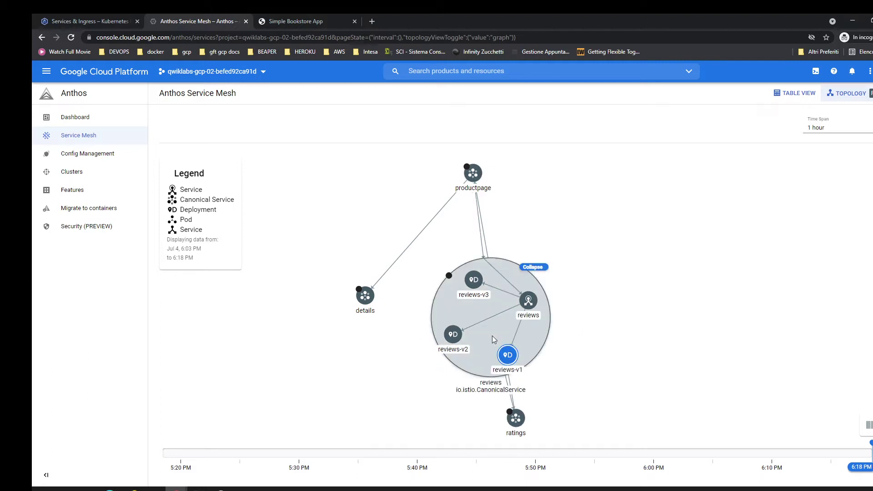
pyautogui.moveTo(538, 304)
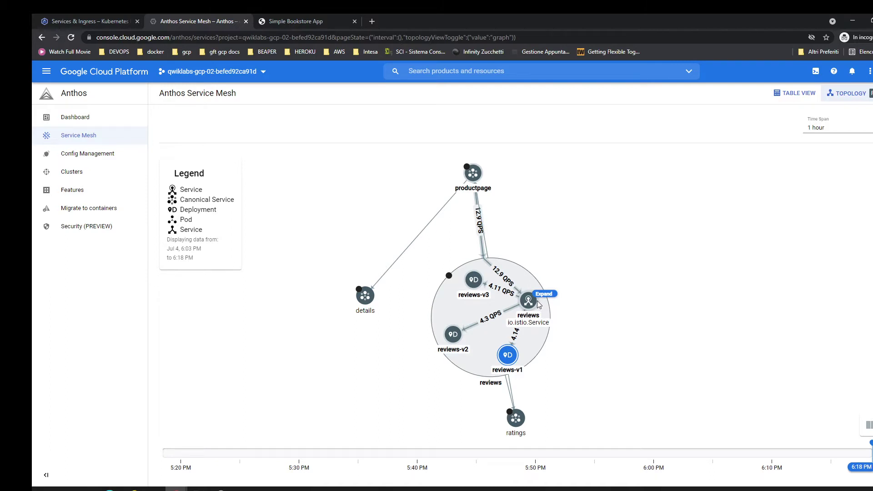
pyautogui.hotkey('alt', 'Tab')
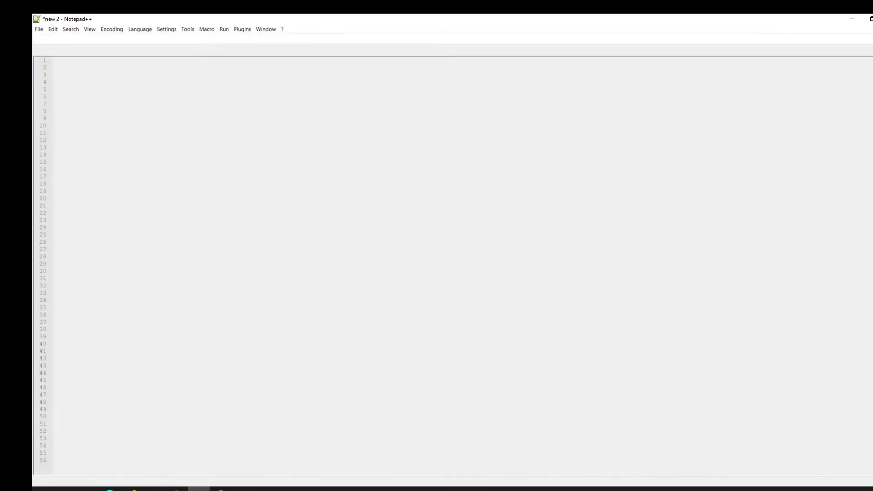
pyautogui.hotkey('alt', 'Tab')
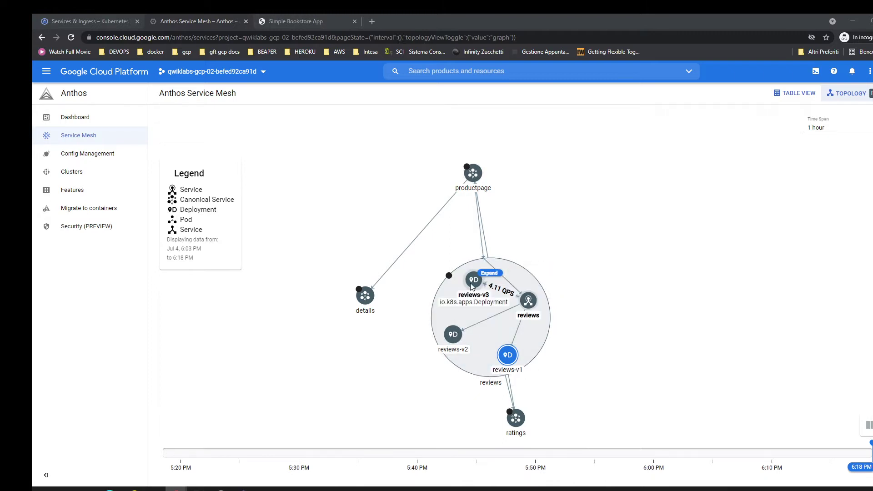
pyautogui.moveTo(371, 303)
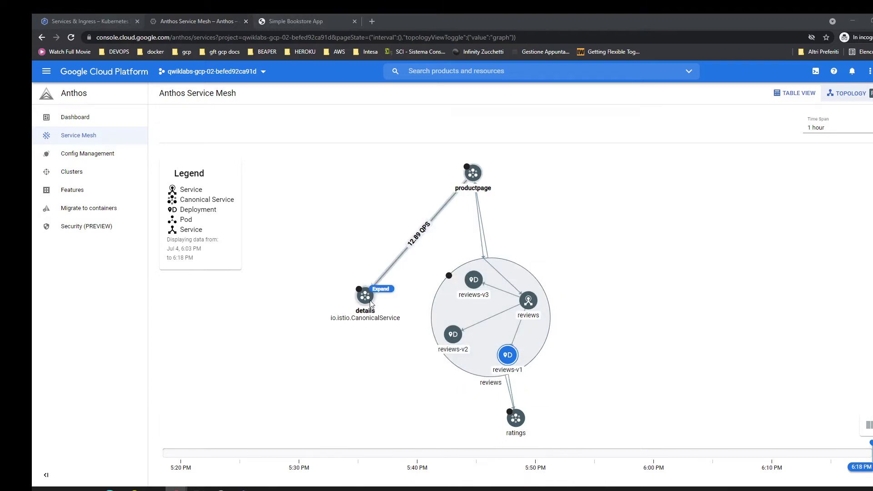
pyautogui.moveTo(522, 424)
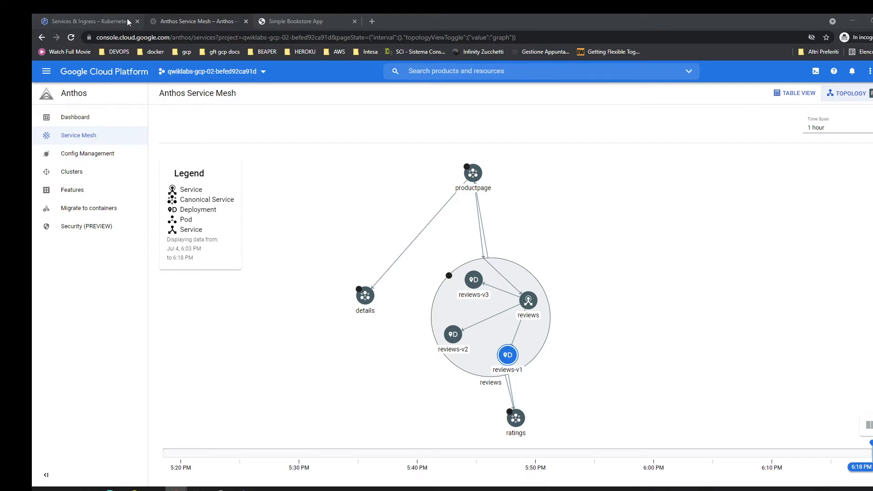
# - Return to the Kubernetes Engine Cloud Shell, clear the terminal and list the virtual services with kubectl get virtualservices
pyautogui.click(91, 21)
pyautogui.hotkey('ctrl', 'l')
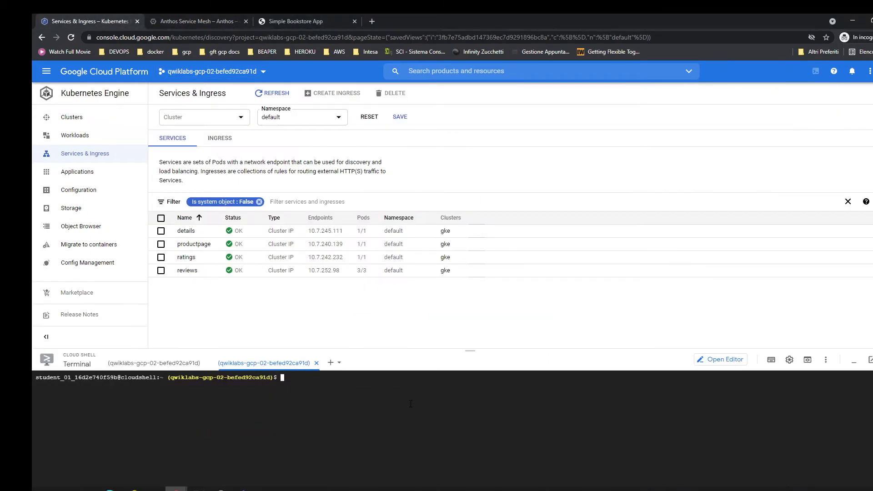
pyautogui.write('kubectl get virtualservices')
pyautogui.press('Return')
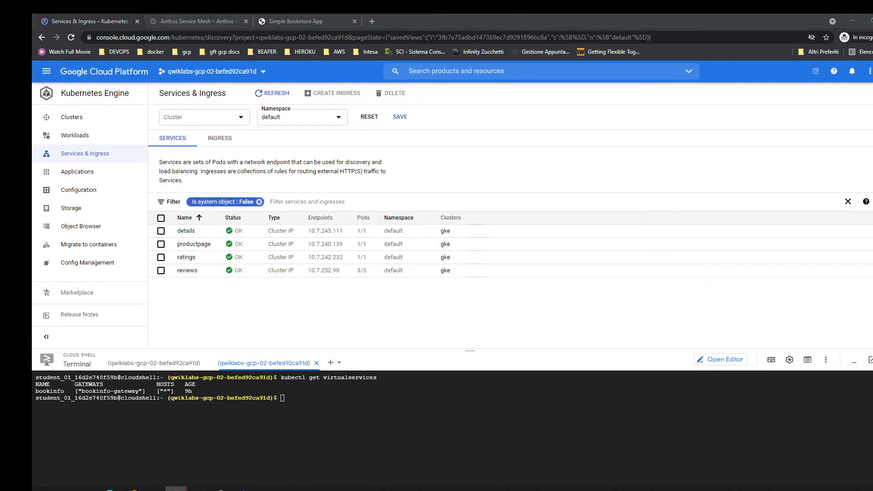
# - Enlarge the terminal area and run kubectl describe virtualservices to read the bookinfo routing rules
pyautogui.moveTo(409, 350); pyautogui.dragTo(400, 114)
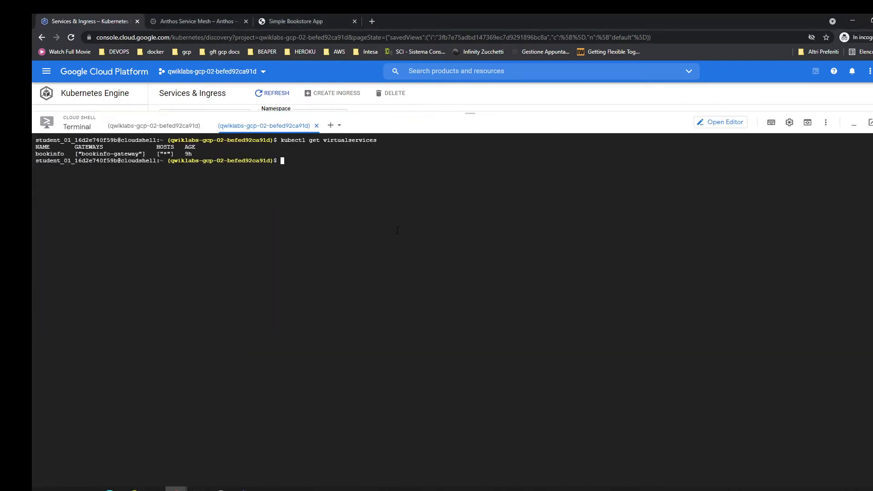
pyautogui.write('kubectl describe virtualservices')
pyautogui.press('Return')
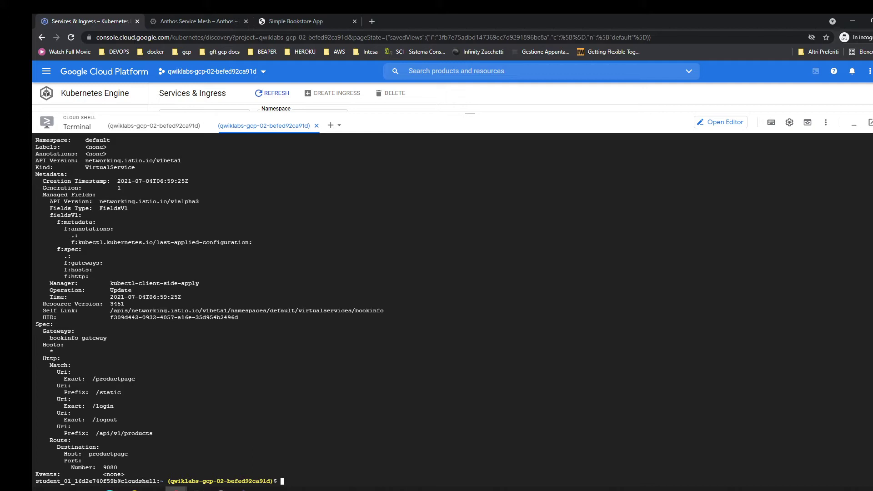
pyautogui.hotkey('alt', 'Tab')
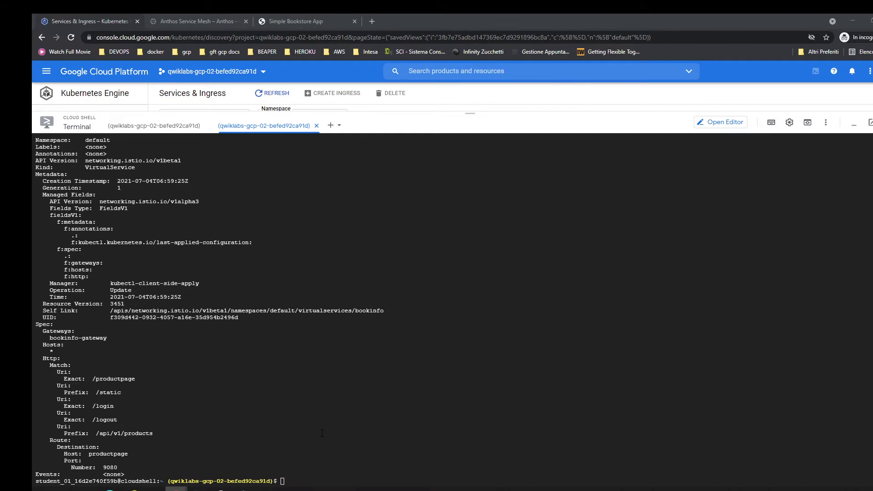
# - Clear the terminal and list the destination rules with kubectl get destinationrules
pyautogui.hotkey('ctrl', 'l')
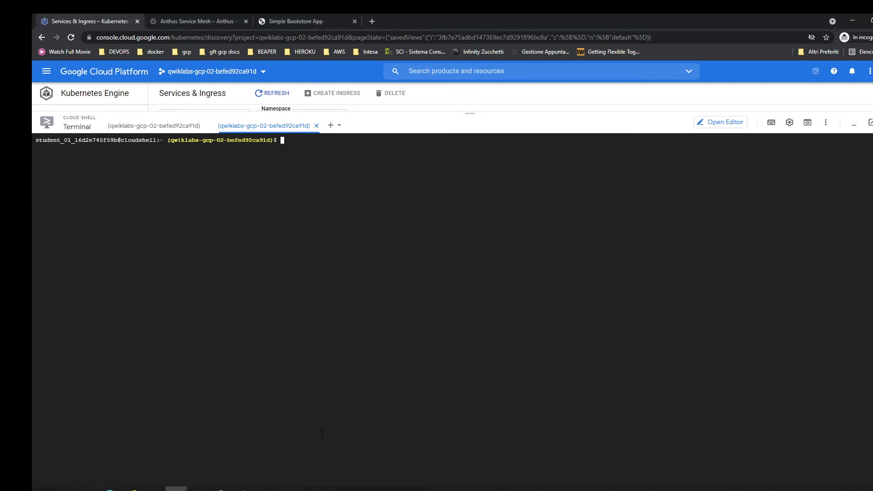
pyautogui.write('kubectl get destinationrules')
pyautogui.press('Return')
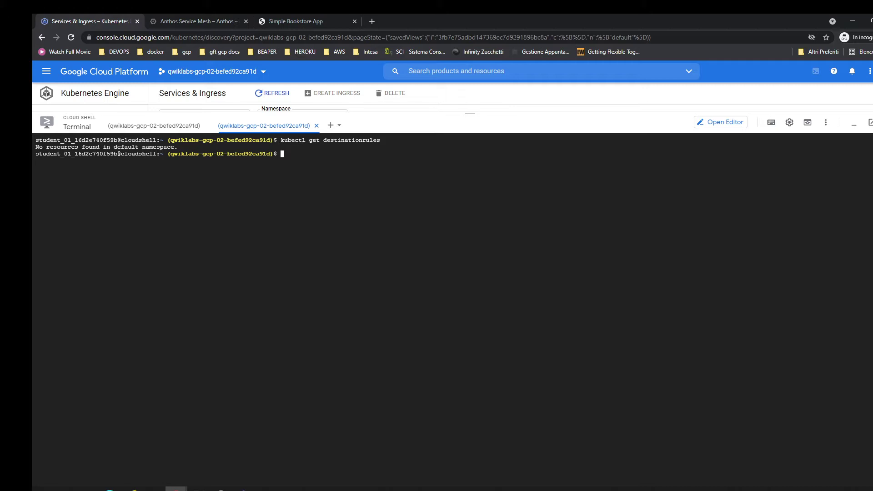
pyautogui.click(204, 360)
pyautogui.write('kubectl apply -f https://raw.githubusercontent.com/istio/istio/master/samples/bookinfo/networking/destination-rule-all.yaml')
pyautogui.press('Return')
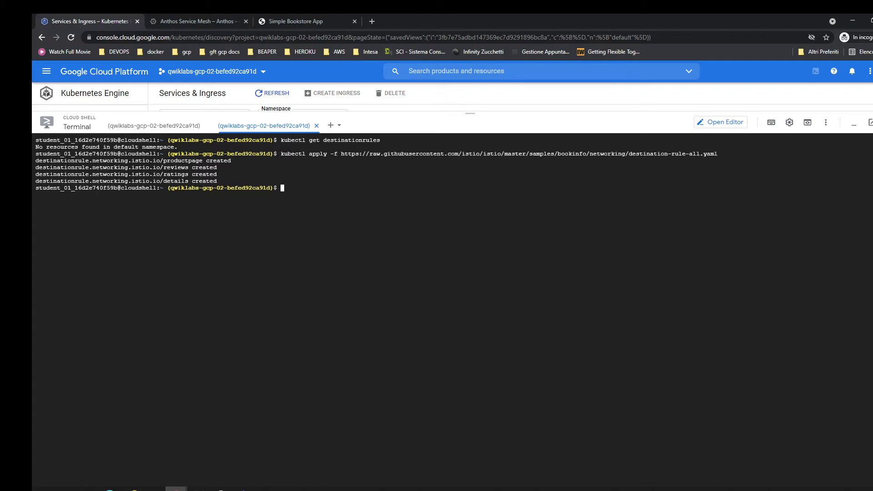
# - List the destination rules again with kubectl get destinationrules to check the newly applied ones
pyautogui.hotkey('alt', 'Tab')
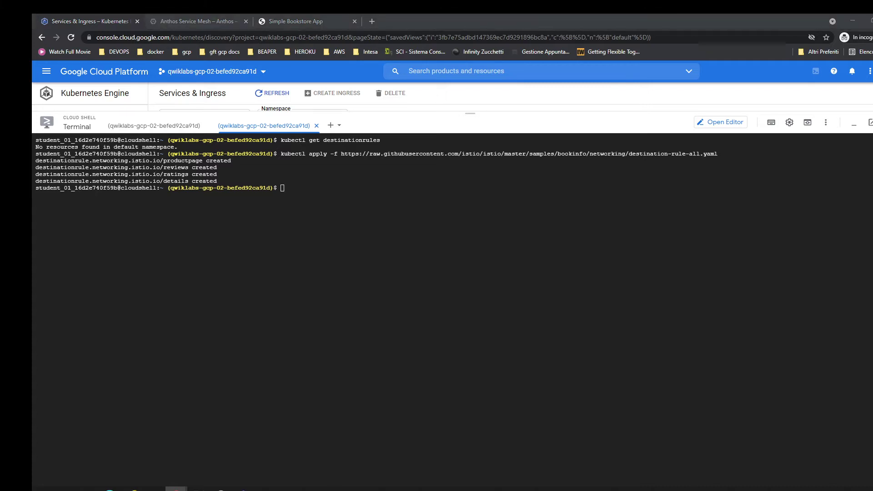
pyautogui.hotkey('alt', 'Tab')
pyautogui.write('kubectl get destinationrules')
pyautogui.press('Return')
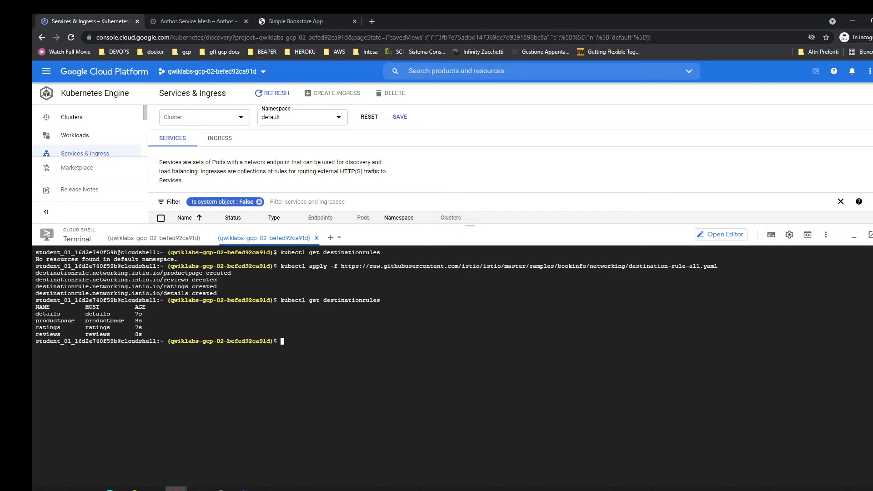
# - Output the destination rules as YAML with kubectl get destinationrules -o yaml, read the hosts and version subsets, and clear the terminal
pyautogui.hotkey('alt', 'Tab')
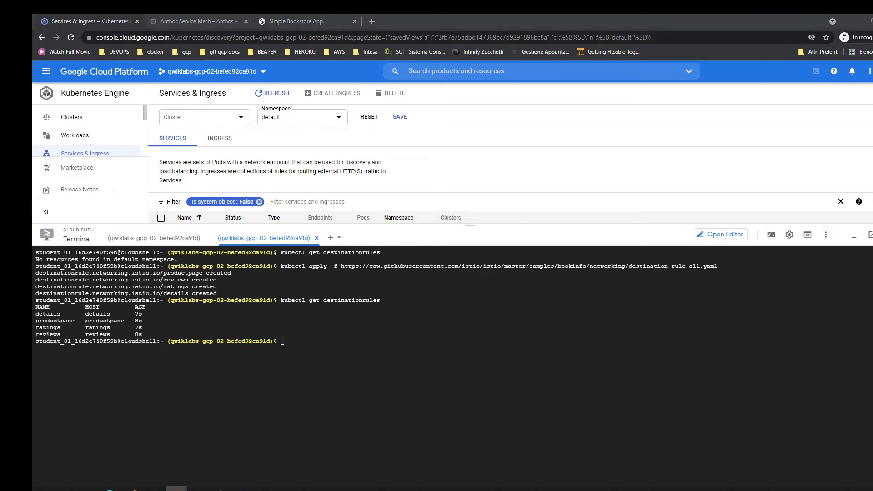
pyautogui.click(253, 367)
pyautogui.press('Up')
pyautogui.write('-o yaml')
pyautogui.press('Return')
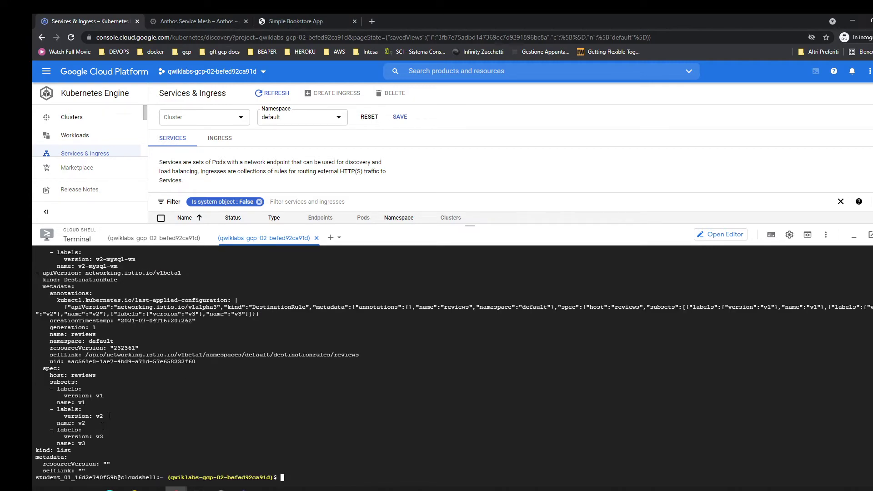
pyautogui.scroll(5, 110, 415)
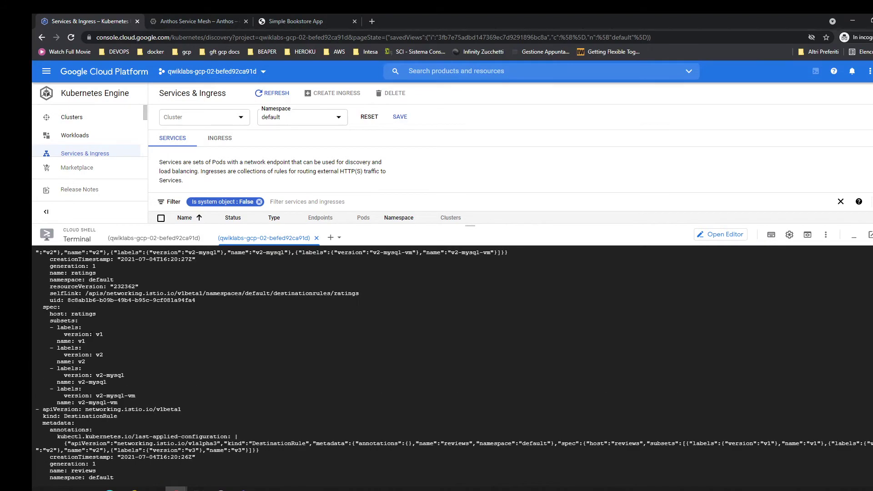
pyautogui.scroll(6, 452, 364)
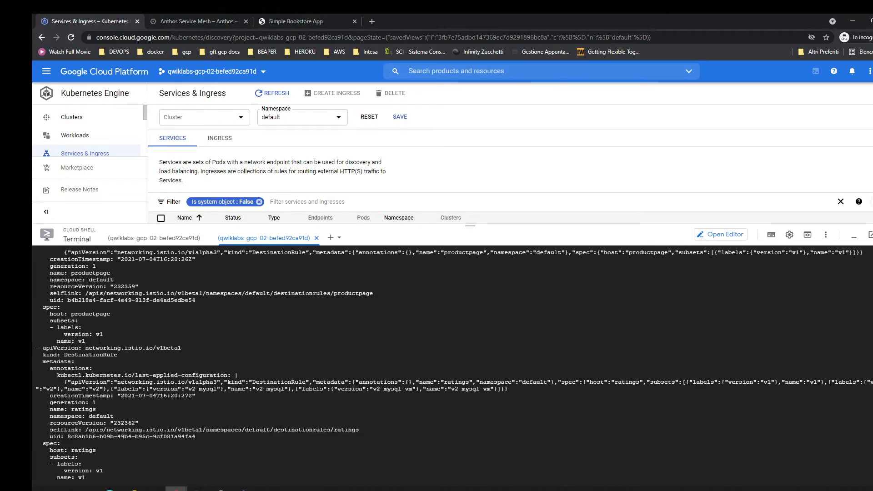
pyautogui.scroll(6, 99, 340)
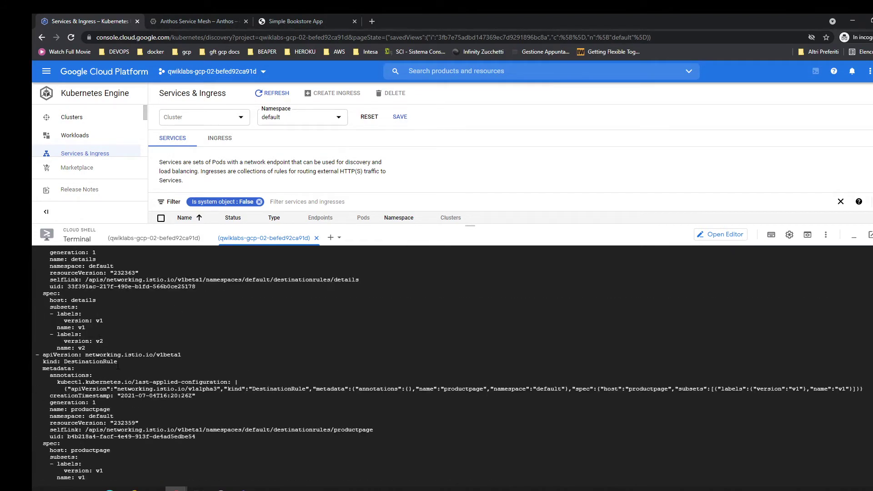
pyautogui.scroll(-10, 117, 364)
pyautogui.hotkey('ctrl', 'l')
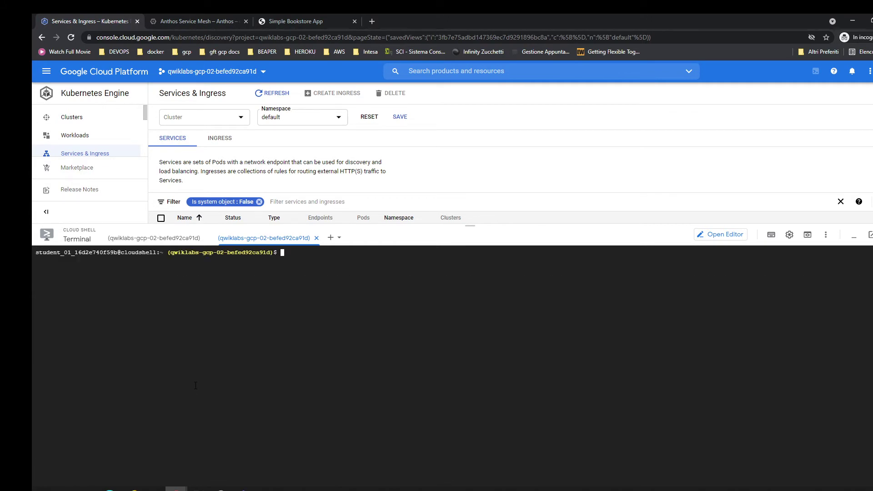
# - Shrink the terminal area, return to the Anthos Service Mesh topology graph and examine the traffic from reviews to its v1, v2 and v3 deployments
pyautogui.moveTo(400, 224); pyautogui.dragTo(395, 331)
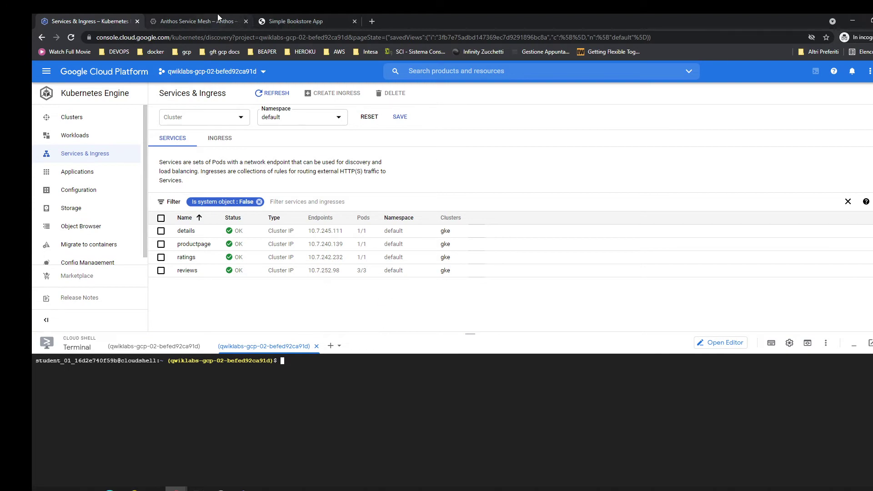
pyautogui.click(214, 18)
pyautogui.moveTo(472, 280)
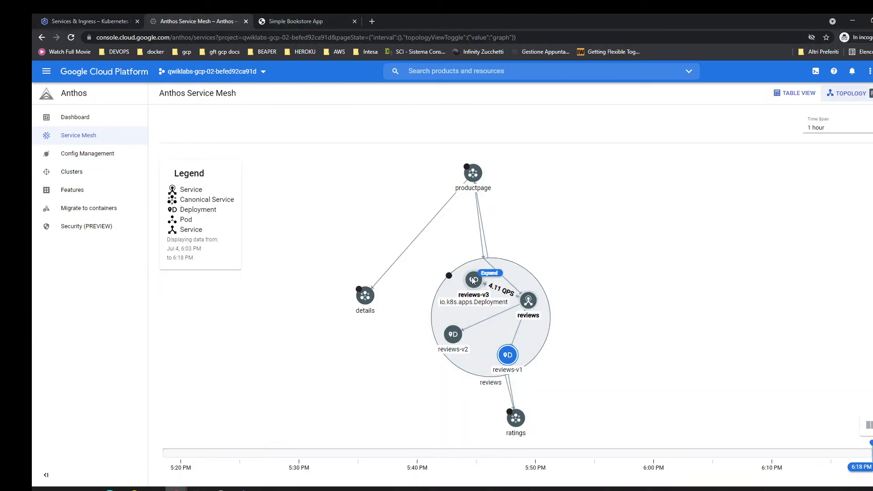
pyautogui.moveTo(514, 359)
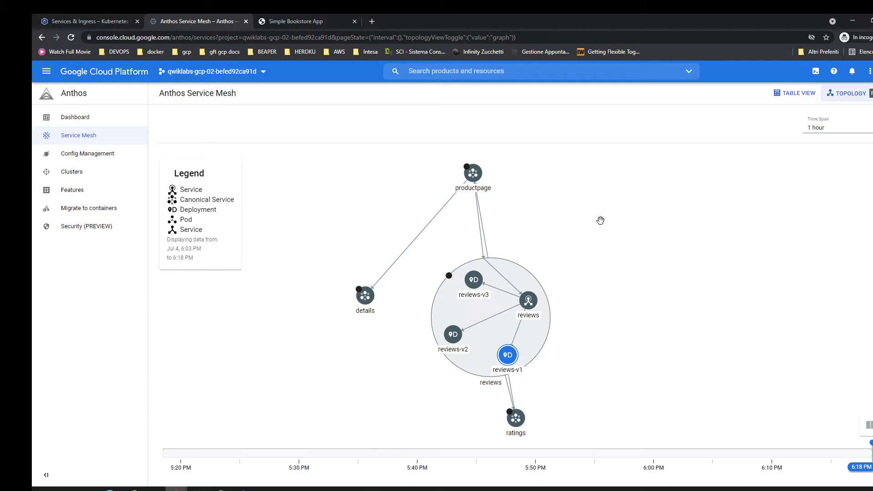
pyautogui.moveTo(530, 303)
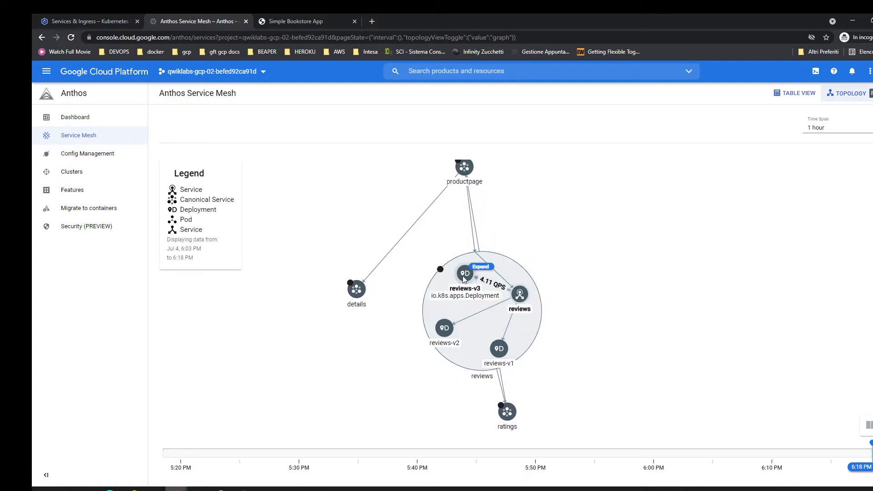
# - Expand the reviews service node inside the reviews canonical service to inspect it, and collapse it again
pyautogui.click(464, 273)
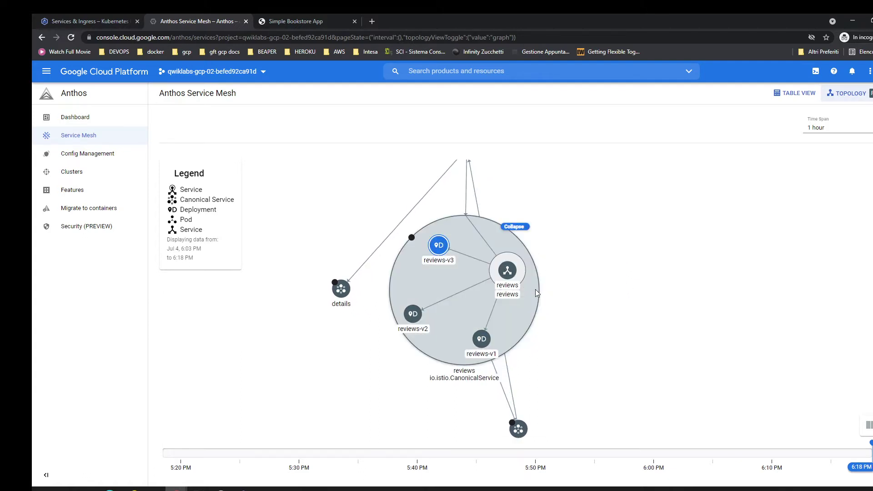
pyautogui.click(535, 288)
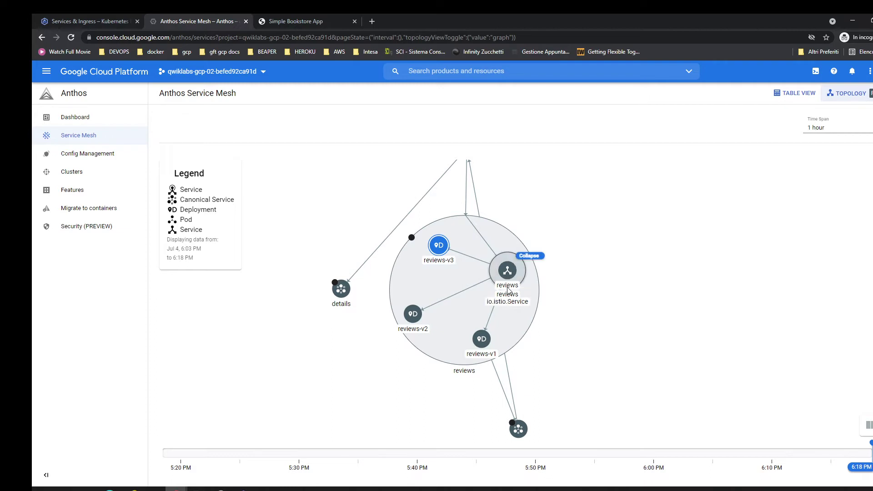
pyautogui.moveTo(521, 274)
pyautogui.click(528, 255)
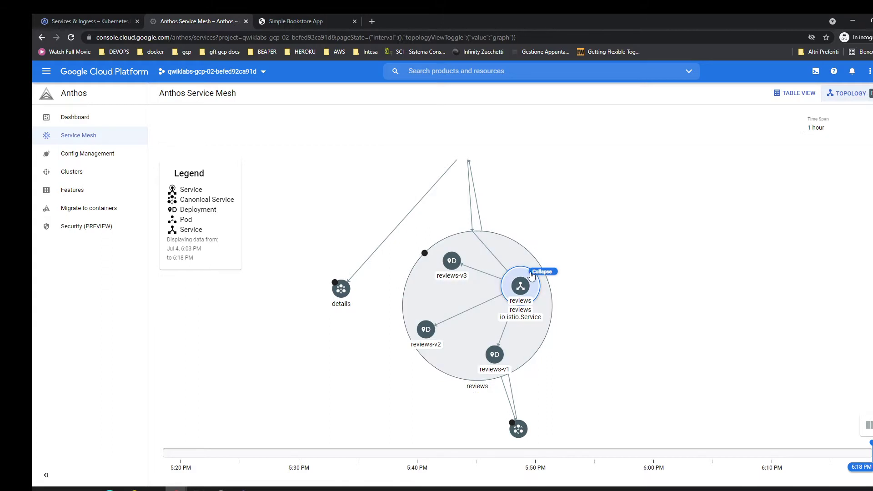
pyautogui.click(530, 274)
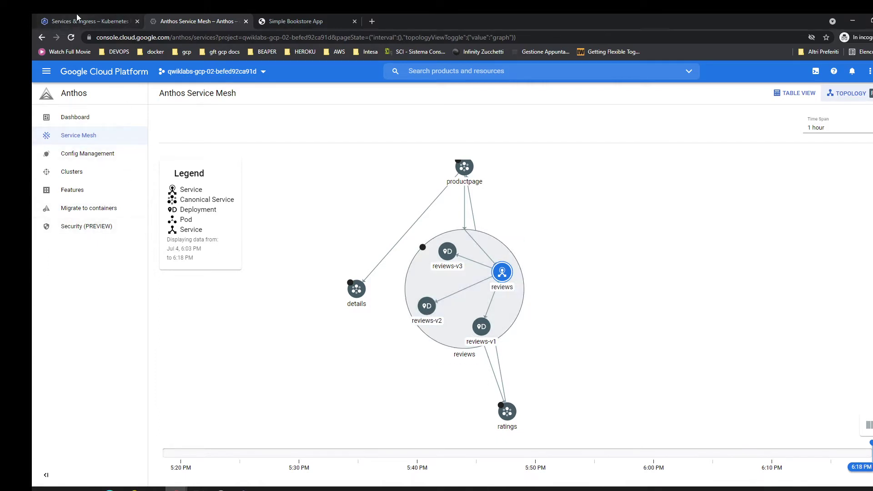
pyautogui.click(88, 21)
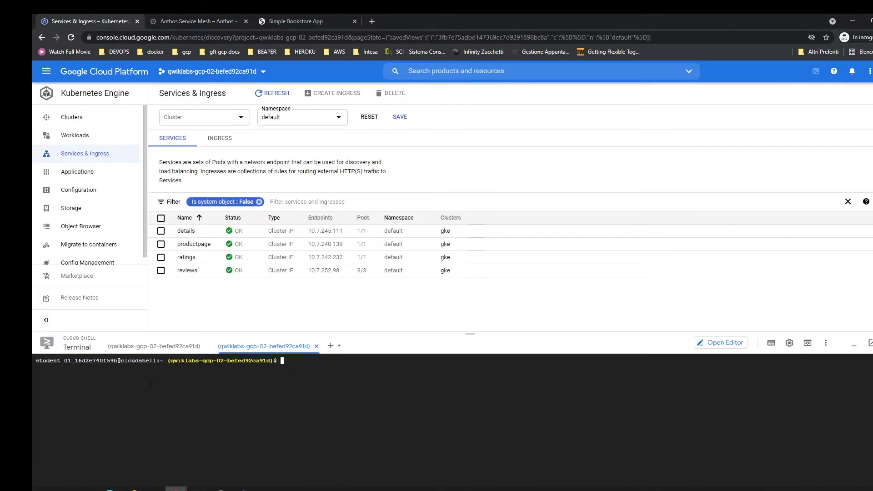
pyautogui.hotkey('alt', 'Tab')
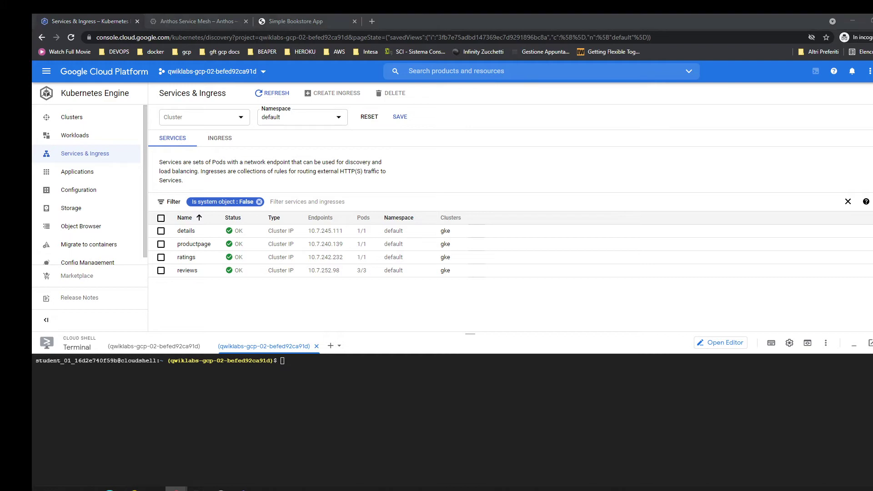
pyautogui.click(208, 385)
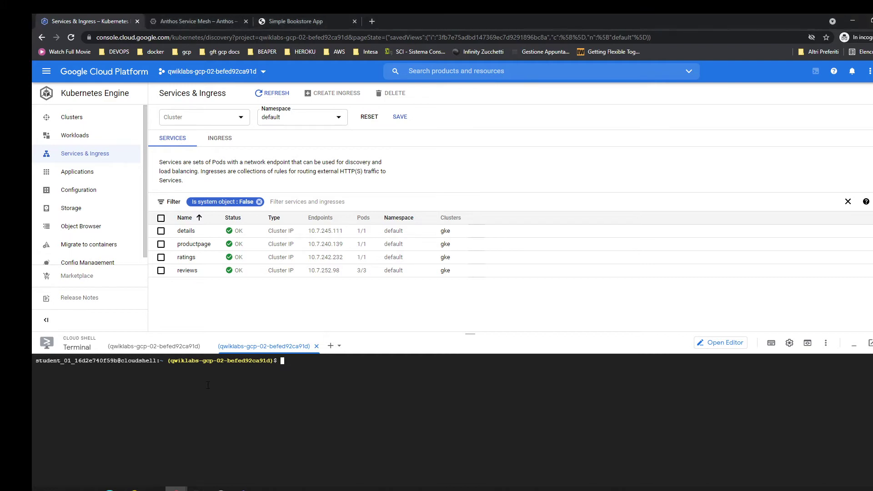
pyautogui.write('kubectl apply -f https://raw.githubusercontent.com/istio/istio/master/samples/bookinfo/networking/virtual-service-all-v1.yaml')
pyautogui.press('Return')
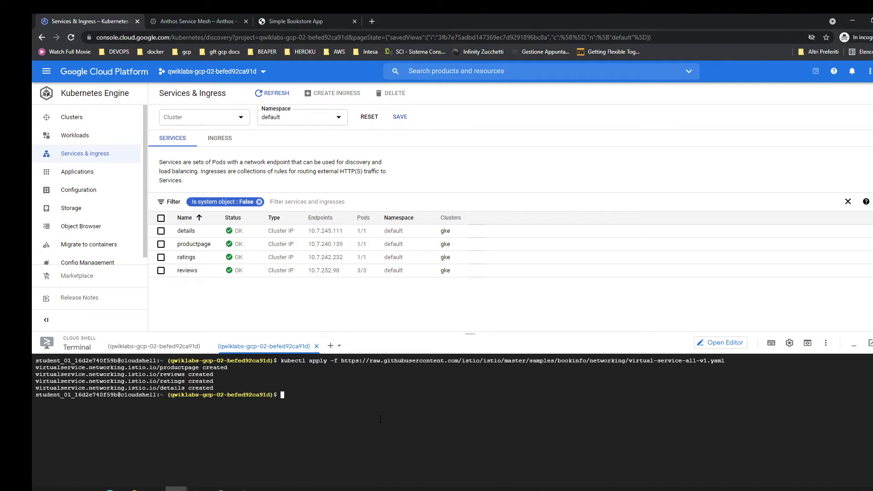
# - Clear and enlarge the terminal, and rerun kubectl describe virtualservices to read the route subsets of the new virtual services
pyautogui.hotkey('ctrl', 'l')
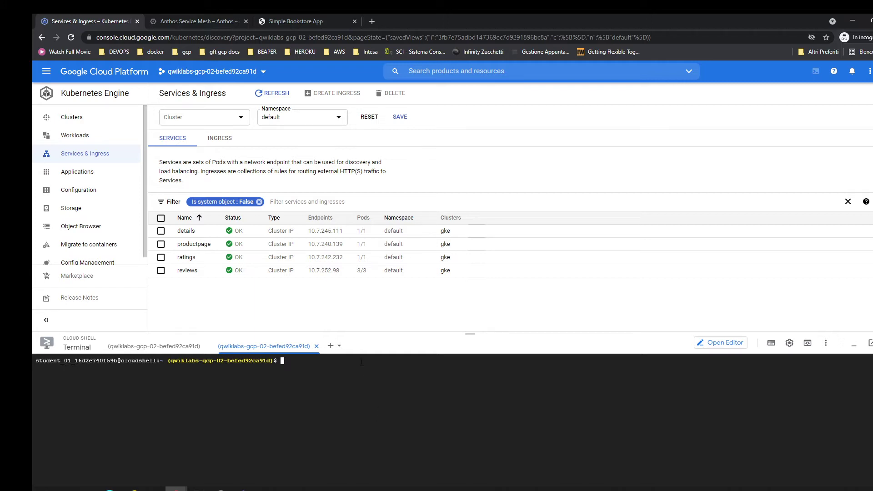
pyautogui.moveTo(356, 333); pyautogui.dragTo(354, 299)
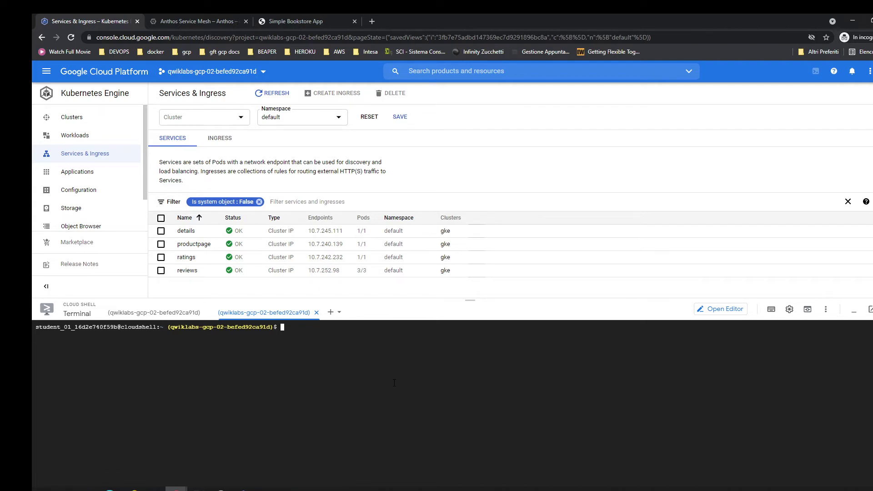
pyautogui.press('Up')
pyautogui.press('Up')
pyautogui.press('Down')
pyautogui.press('Up')
pyautogui.press('Down')
pyautogui.press('Up')
pyautogui.press('Up')
pyautogui.press('Return')
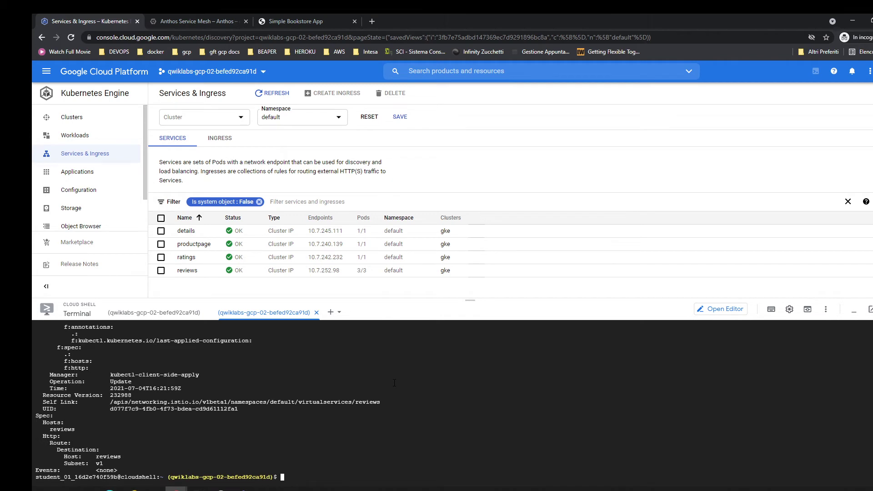
# - Clear the terminal, change the recalled describe command to kubectl get virtualservices and run it to list the virtual services
pyautogui.hotkey('ctrl', 'l')
pyautogui.press('Up')
pyautogui.press('Left')
pyautogui.press('Left')
pyautogui.press('Left')
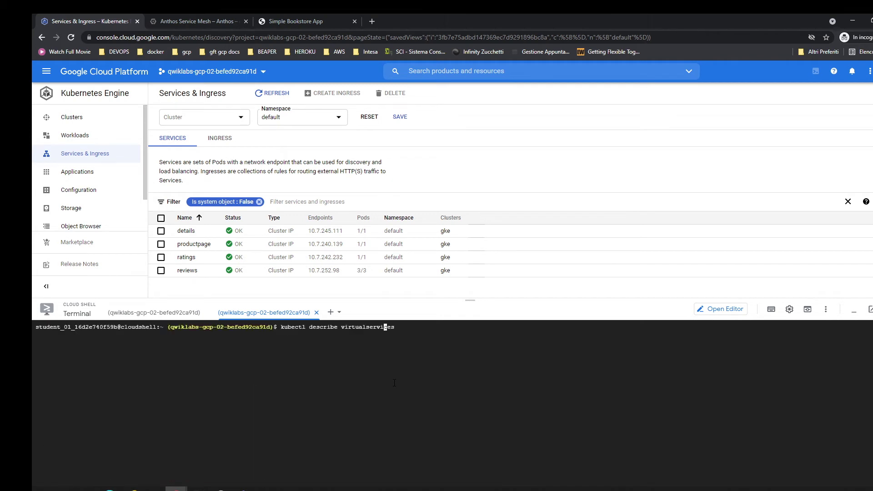
pyautogui.press('Left')
pyautogui.press('Left')
pyautogui.press('Left')
pyautogui.press('Left')
pyautogui.press('Left')
pyautogui.press('Left')
pyautogui.press('Left')
pyautogui.press('Left')
pyautogui.press('Left')
pyautogui.press('Left')
pyautogui.press('Left')
pyautogui.press('Left')
pyautogui.press('Left')
pyautogui.press('BackSpace')
pyautogui.press('BackSpace')
pyautogui.press('BackSpace')
pyautogui.press('BackSpace')
pyautogui.press('BackSpace')
pyautogui.press('BackSpace')
pyautogui.press('BackSpace')
pyautogui.press('BackSpace')
pyautogui.write('get')
pyautogui.press('Return')
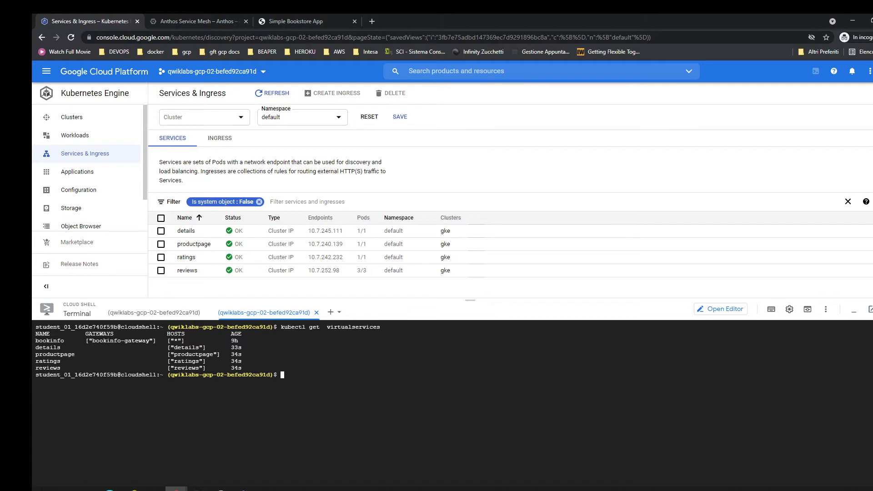
# - Print the ingress gateway address with echo $GATEWAY_URL
pyautogui.hotkey('alt', 'Tab')
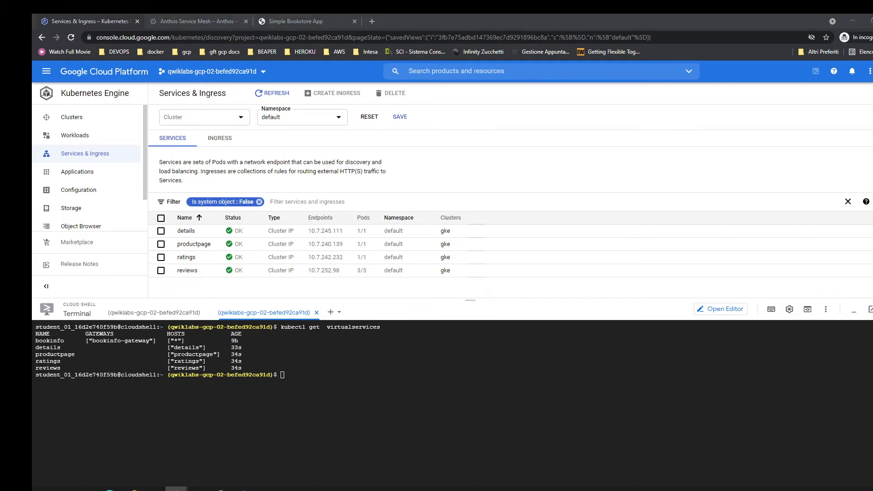
pyautogui.hotkey('alt', 'Tab')
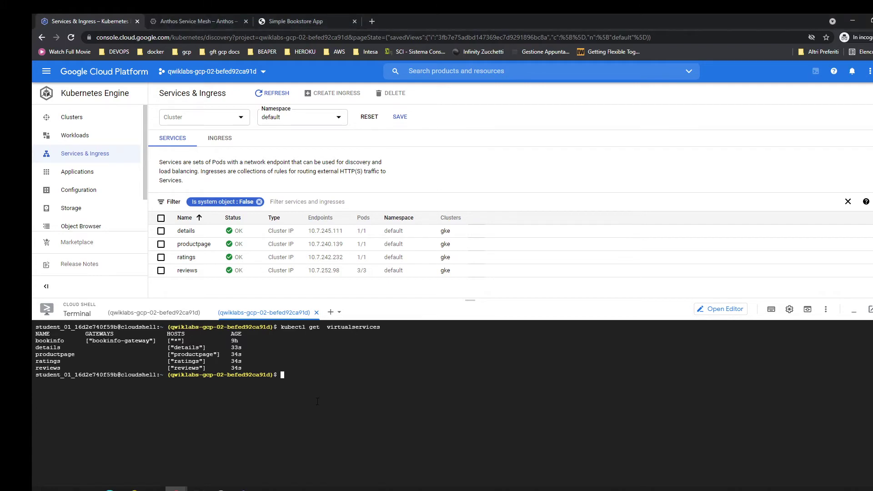
pyautogui.write('echo $GATEWAY_URL')
pyautogui.press('Return')
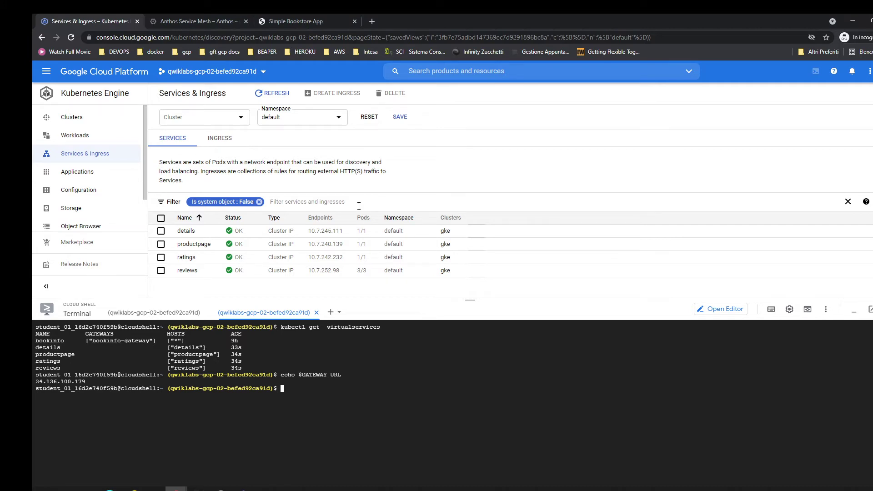
# - Reload the Anthos Service Mesh service list and open the overview of the reviews service
pyautogui.click(187, 20)
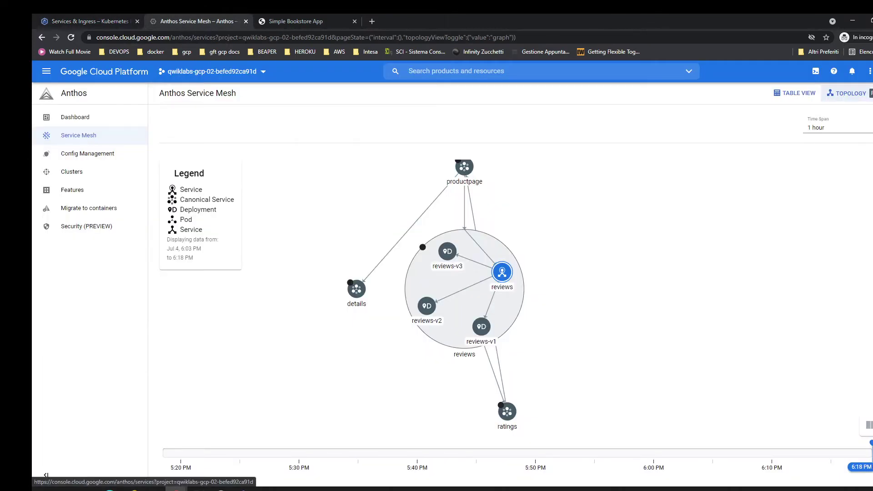
pyautogui.click(78, 99)
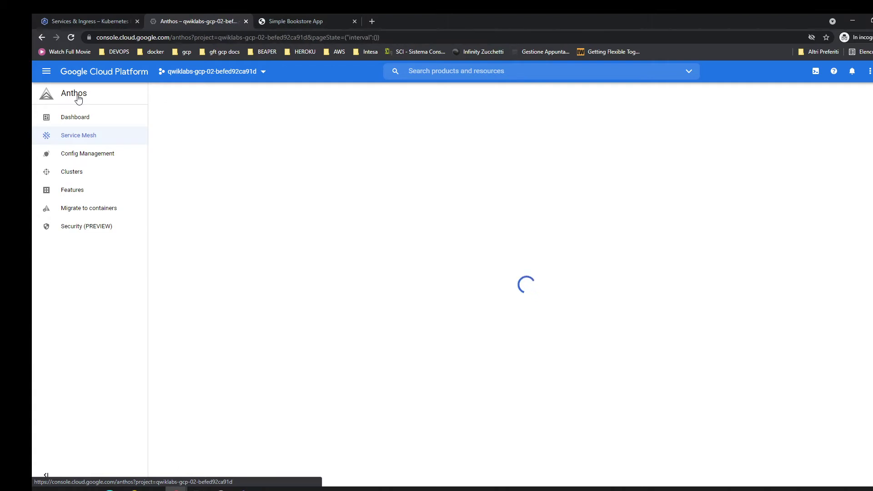
pyautogui.click(84, 134)
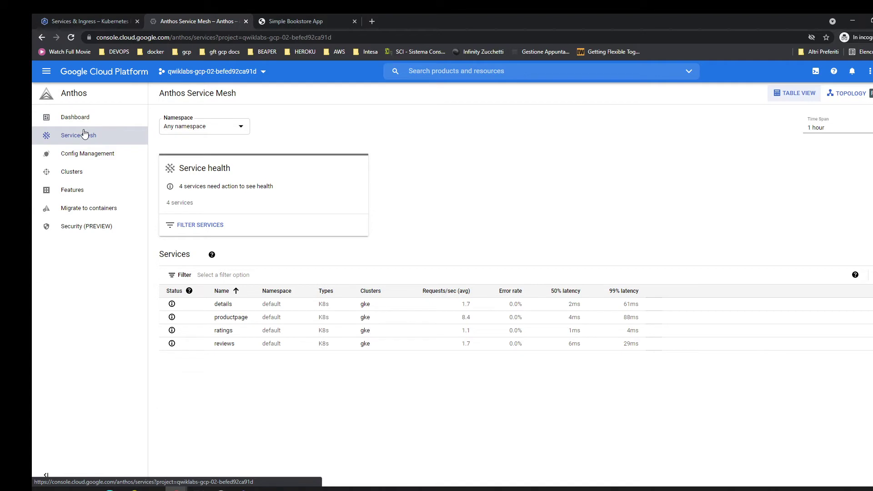
pyautogui.click(224, 344)
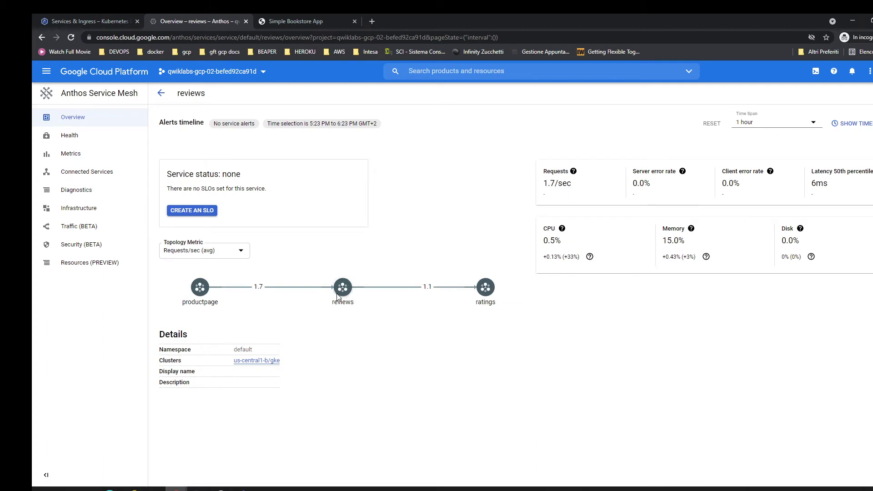
# - Examine the reviews service's infrastructure metrics per instance, check that the siege session is running, and show the alerts timeline
pyautogui.click(94, 210)
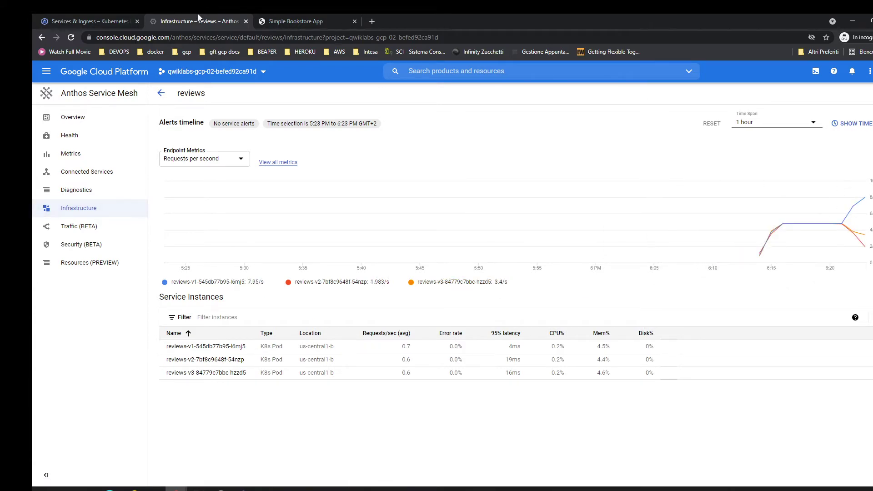
pyautogui.click(90, 21)
pyautogui.click(139, 313)
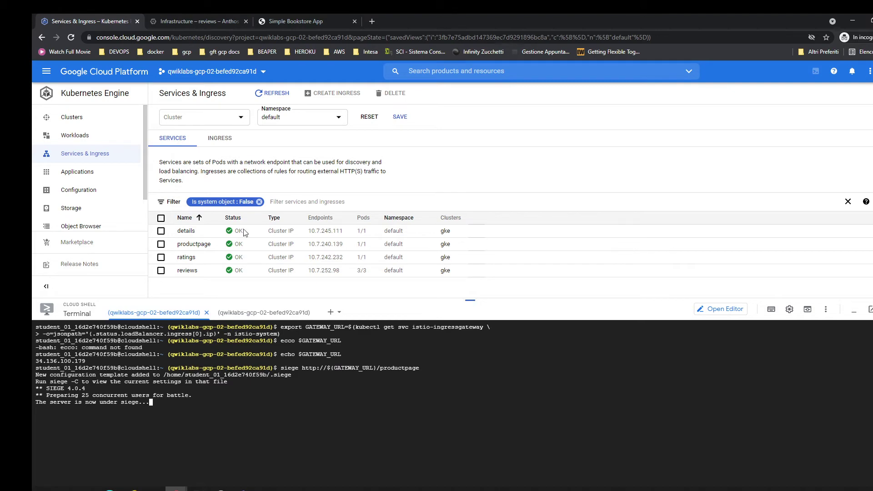
pyautogui.click(195, 16)
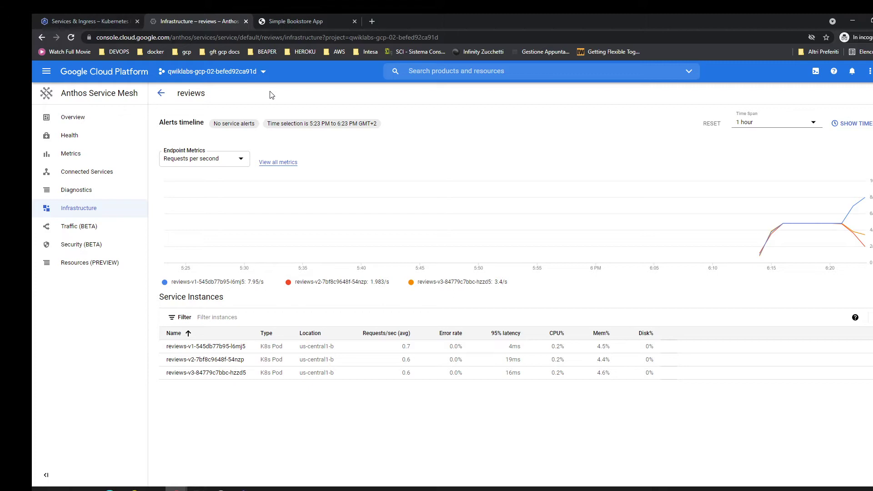
pyautogui.moveTo(786, 228)
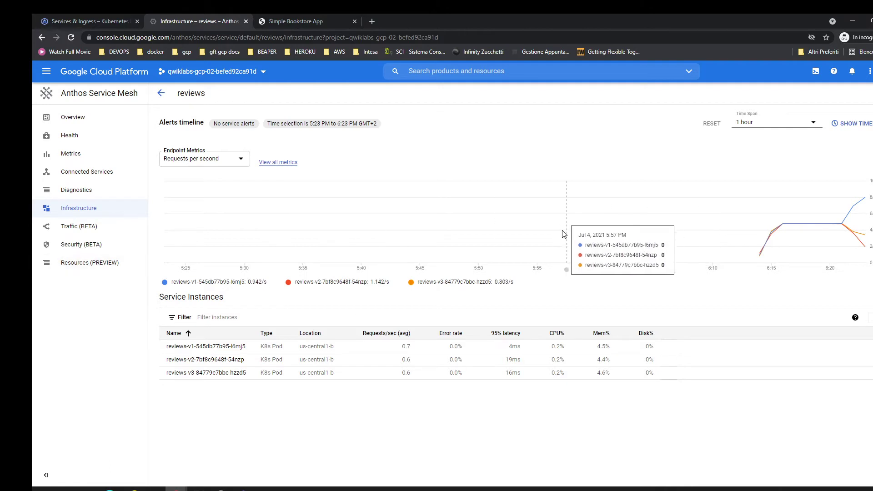
pyautogui.click(853, 123)
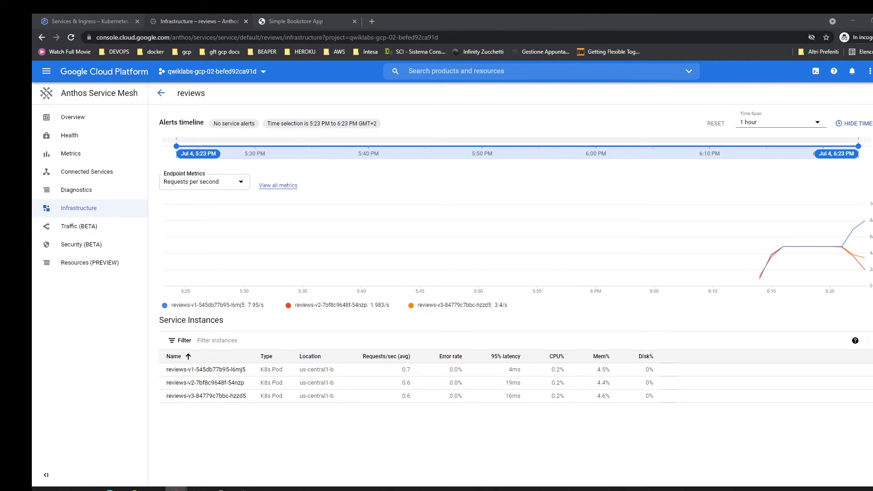
# - In the second Cloud Shell session, clear the terminal and apply Istio's virtual-service-reviews-test-v2.yaml from the bookinfo networking samples on GitHub with kubectl
pyautogui.hotkey('ctrl', '1')
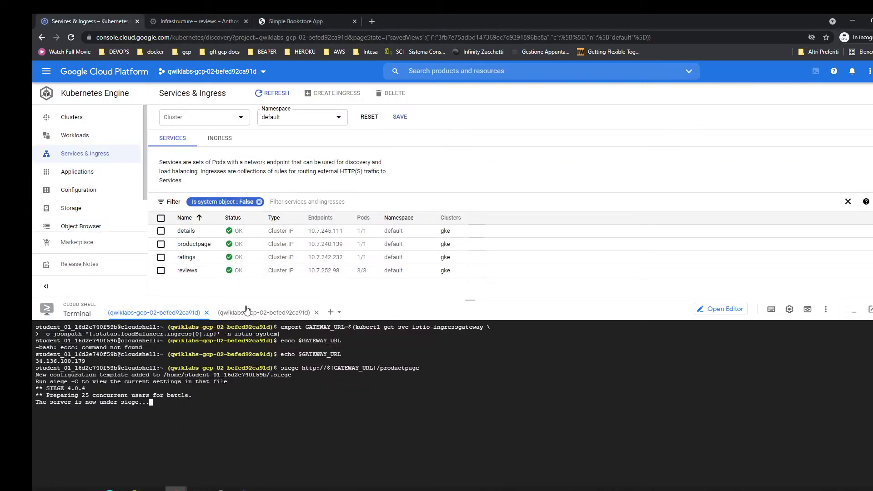
pyautogui.hotkey('ctrl', 'l')
pyautogui.write('kubectl apply -f https://raw.githubusercontent.com/istio/istio/master/samples/bookinfo/networking/virtual-service-reviews-test-v2.yaml')
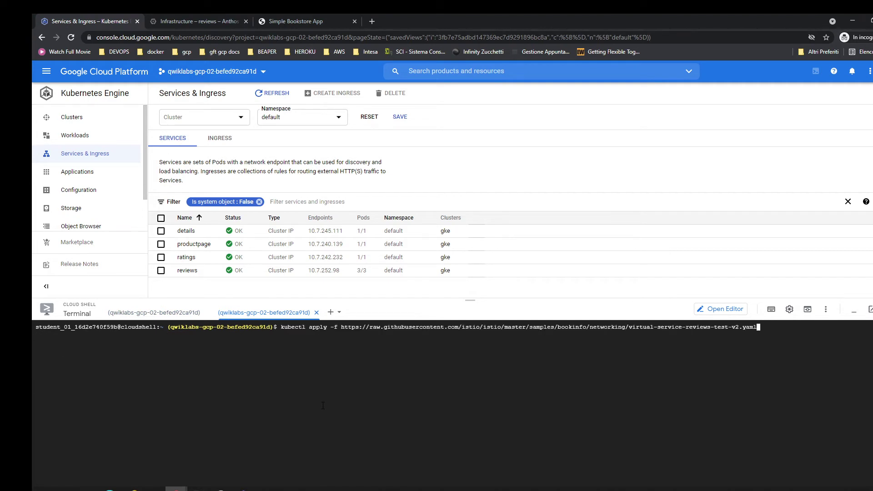
pyautogui.press('Return')
# - Recall kubectl get virtualservices and run it to list the virtual services
pyautogui.press('Up')
pyautogui.press('Up')
pyautogui.press('Up')
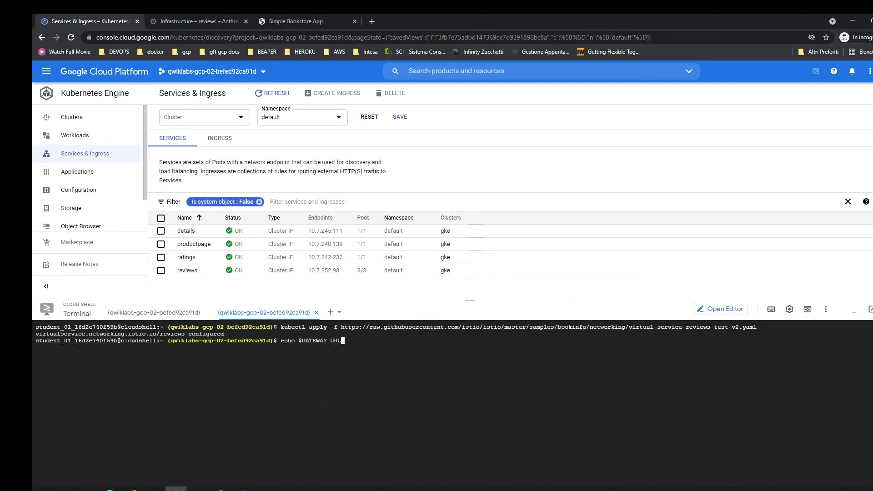
pyautogui.press('Return')
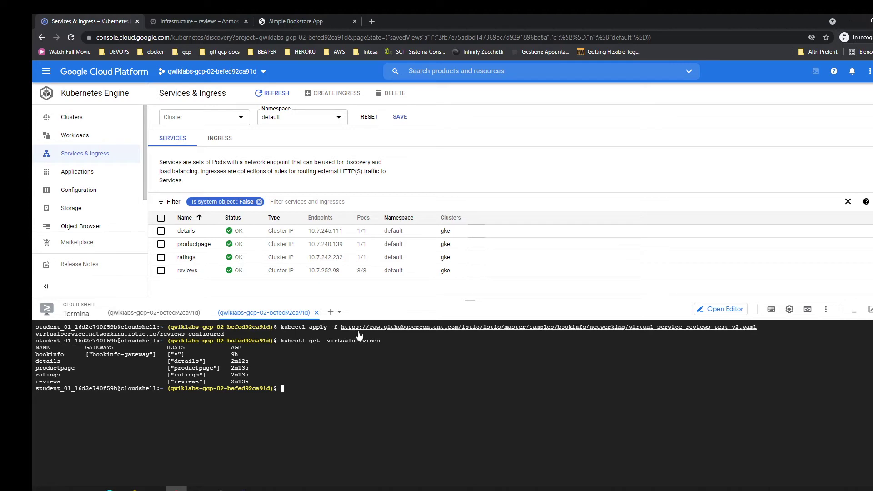
# - Open the applied virtual-service-reviews-test-v2.yaml file from its URL, read its match and route rules, and close it
pyautogui.click(345, 327)
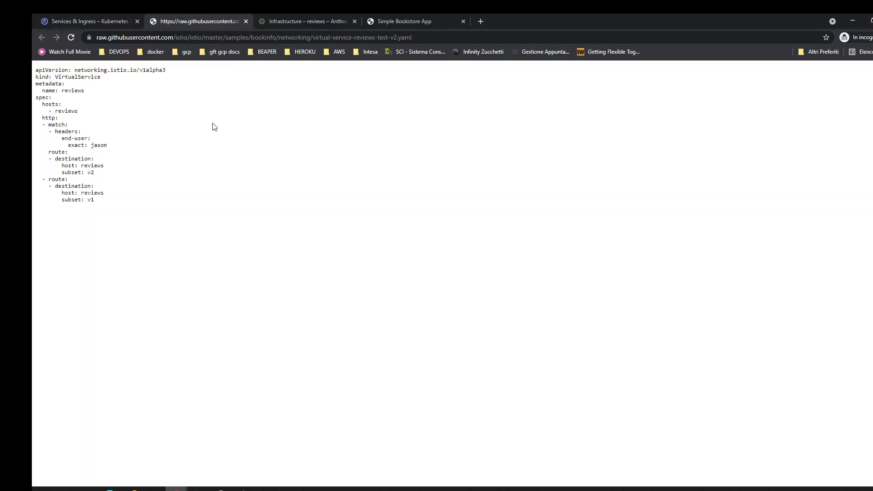
pyautogui.moveTo(111, 200); pyautogui.dragTo(71, 166)
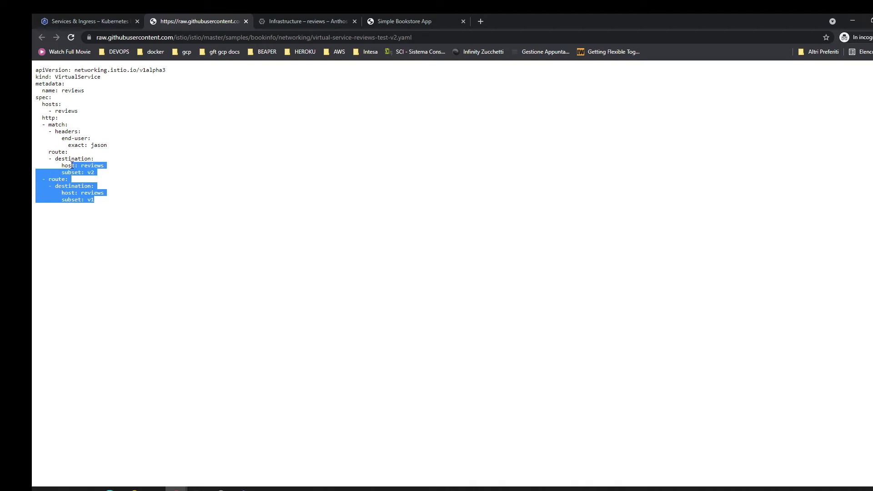
pyautogui.hotkey('ctrl', 'w')
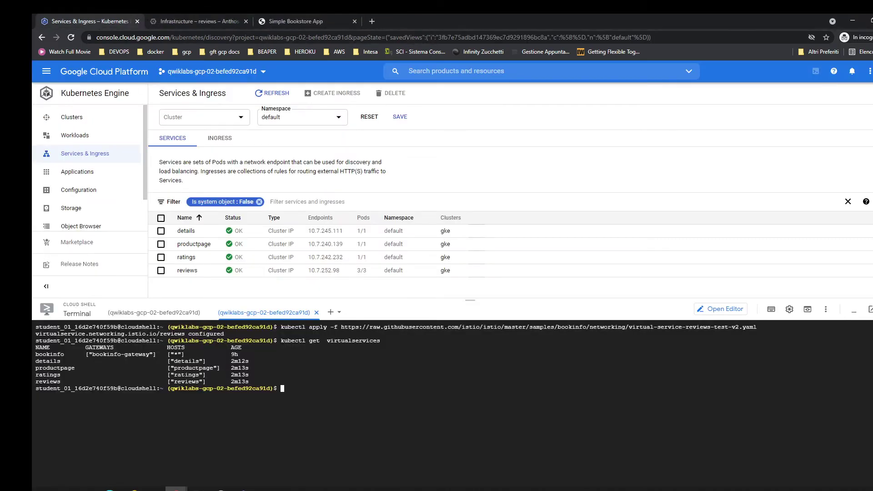
# - Query only the reviews virtual service with kubectl get virtualservice reviews
pyautogui.hotkey('alt', 'Tab')
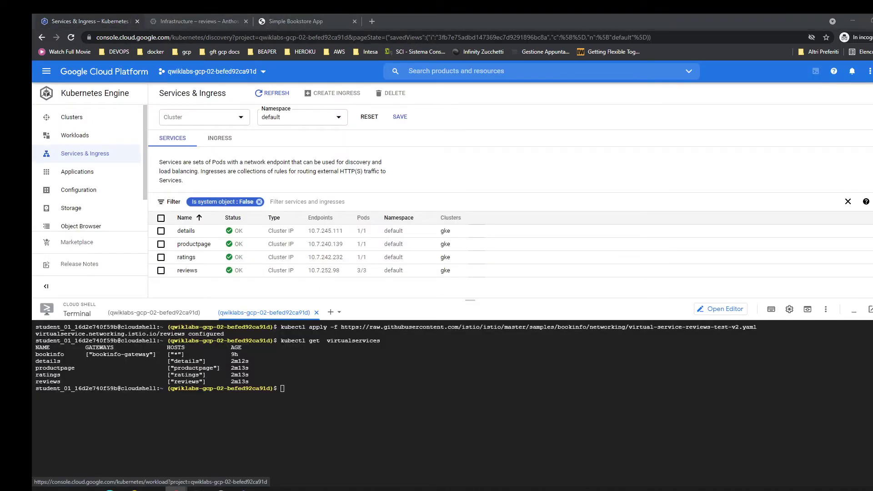
pyautogui.click(213, 461)
pyautogui.write('kubectl get virtualservice reviews')
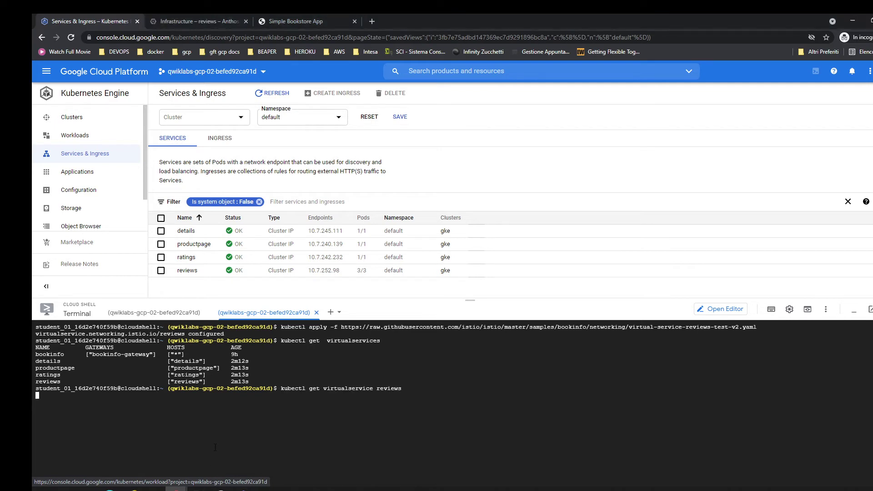
pyautogui.press('Return')
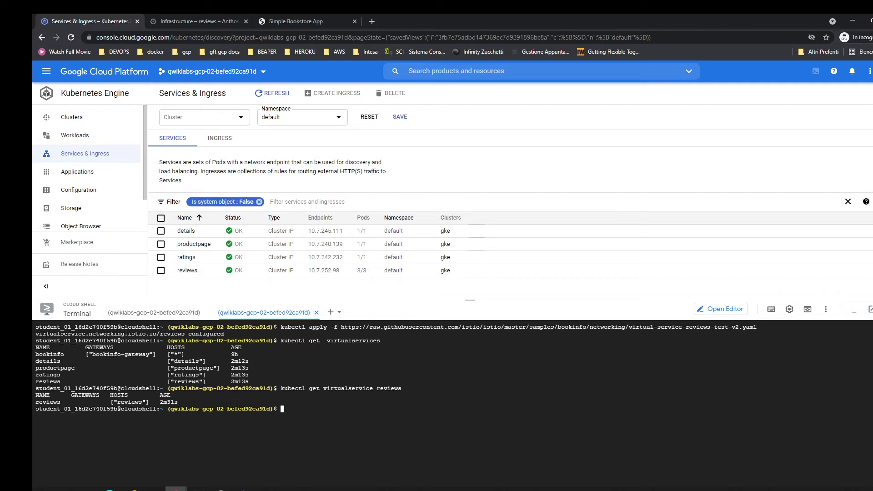
pyautogui.hotkey('alt', 'Tab')
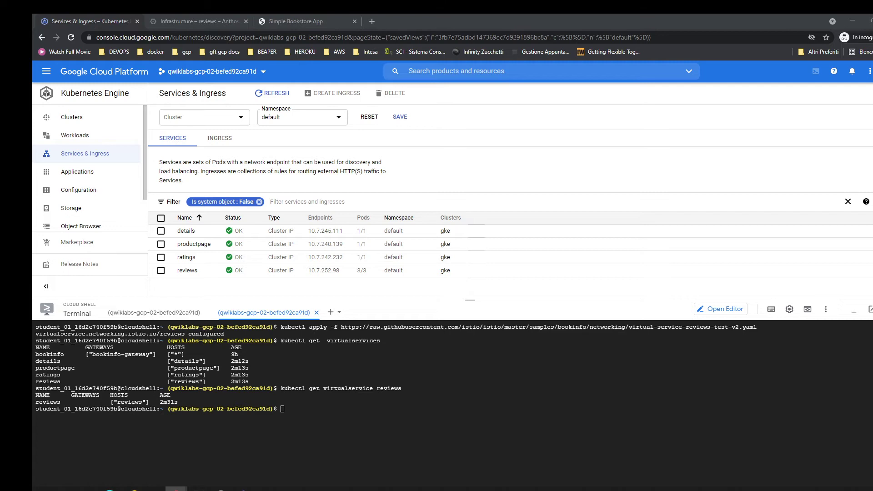
pyautogui.click(330, 312)
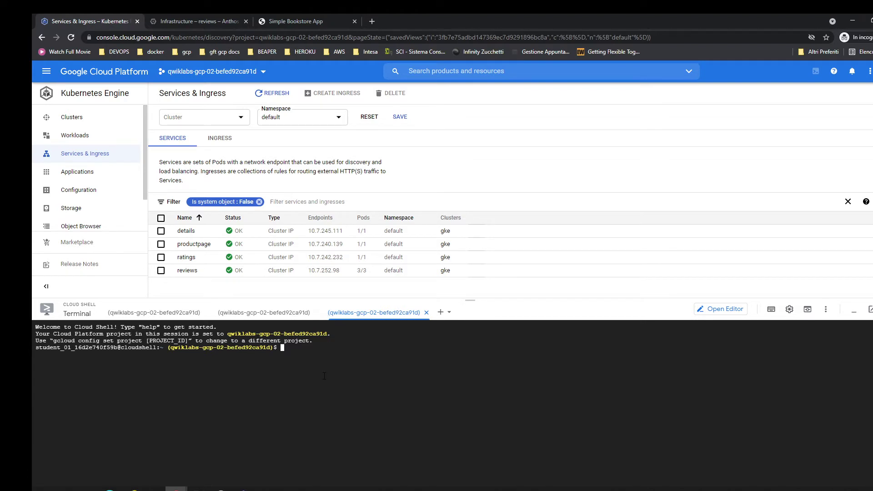
pyautogui.hotkey('ctrl', 'l')
pyautogui.write('curl -c cookies.txt -F "username=jason" -L -X \\     POST http://$GATEWAY_URL/login')
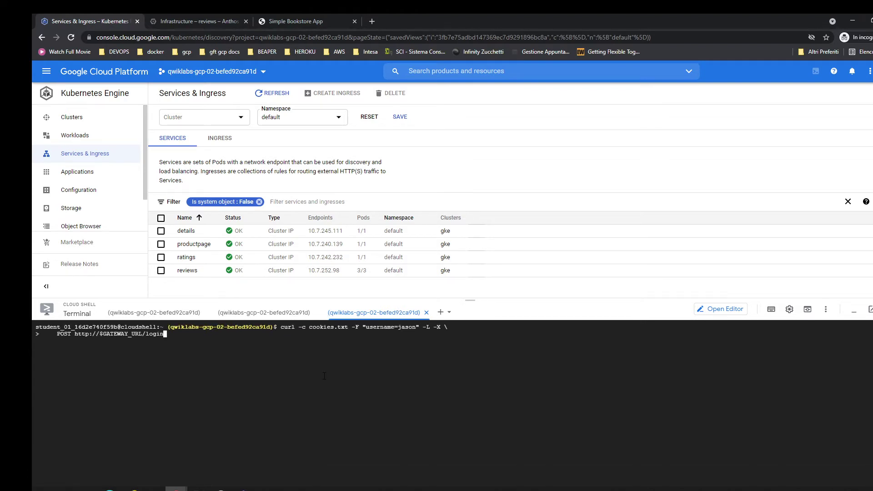
pyautogui.press('Return')
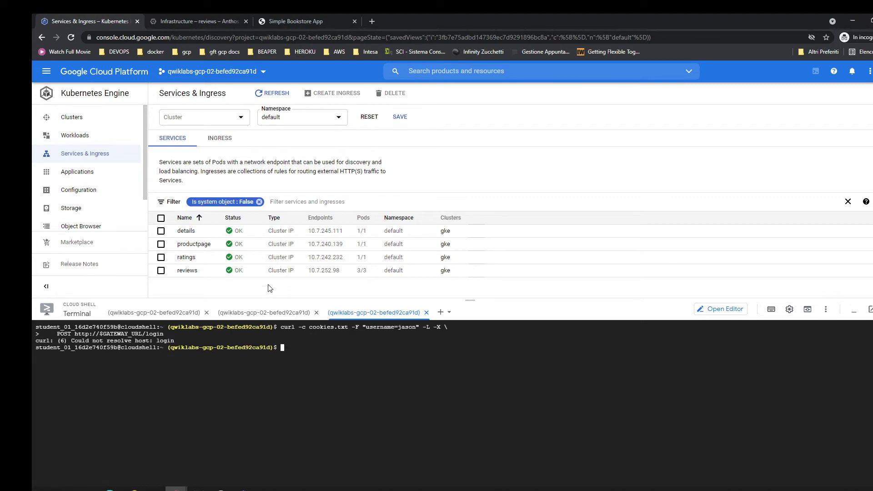
# - Copy the Simple Bookstore App's address and paste it into an export command in the terminal, trimmed to the IP 34.136.100.179
pyautogui.click(295, 21)
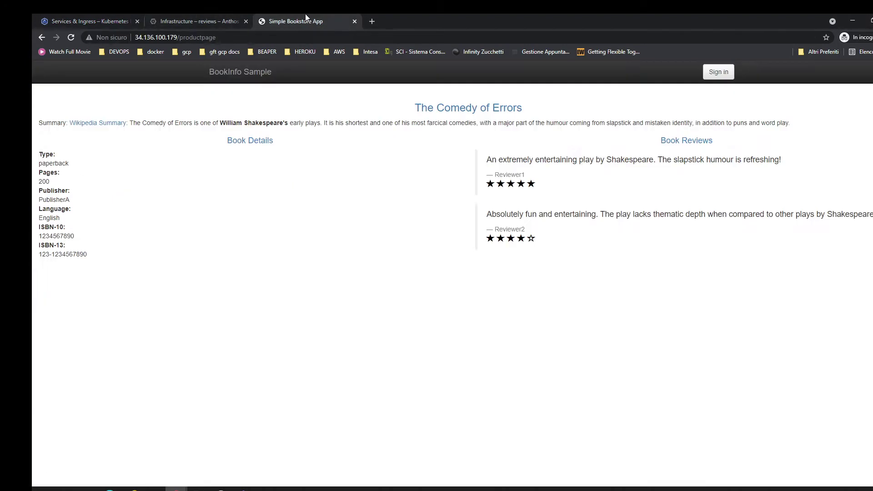
pyautogui.click(172, 36)
pyautogui.hotkey('ctrl', 'c')
pyautogui.click(105, 21)
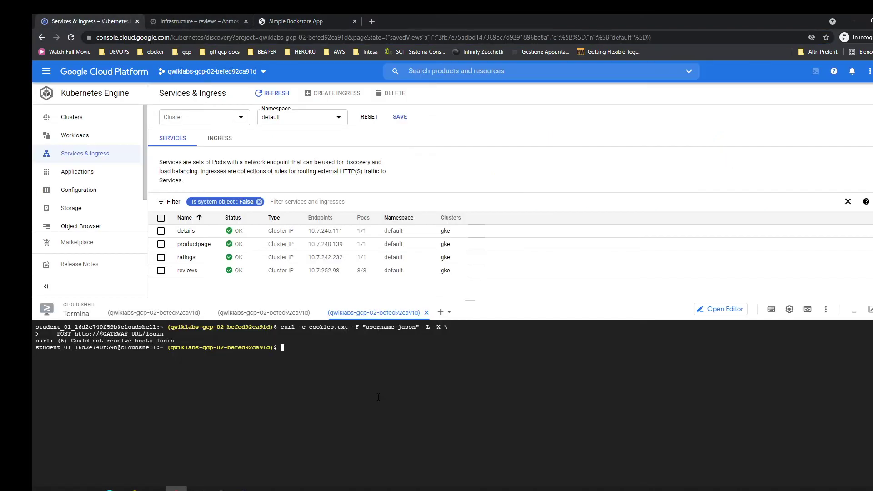
pyautogui.write('export')
pyautogui.hotkey('ctrl', 'v')
pyautogui.press('BackSpace')
pyautogui.press('BackSpace')
pyautogui.press('BackSpace')
pyautogui.press('BackSpace')
pyautogui.press('BackSpace')
pyautogui.press('BackSpace')
pyautogui.press('BackSpace')
pyautogui.press('BackSpace')
pyautogui.press('BackSpace')
pyautogui.press('BackSpace')
pyautogui.press('BackSpace')
pyautogui.press('BackSpace')
pyautogui.press('Left')
pyautogui.press('Left')
pyautogui.press('Left')
pyautogui.press('Left')
pyautogui.press('Left')
pyautogui.press('Left')
pyautogui.press('Left')
pyautogui.press('Left')
pyautogui.press('Left')
pyautogui.press('Left')
pyautogui.press('Left')
pyautogui.press('Left')
pyautogui.press('Left')
pyautogui.press('Left')
pyautogui.press('Left')
pyautogui.press('Left')
pyautogui.press('Left')
pyautogui.press('Delete')
pyautogui.press('Delete')
pyautogui.press('BackSpace')
pyautogui.press('BackSpace')
pyautogui.press('BackSpace')
pyautogui.press('Left')
pyautogui.press('Left')
pyautogui.press('Left')
# - Insert the variable name to complete the command as export GATEWAY_URL=34.136.100.179 and run it
pyautogui.hotkey('alt', 'Tab')
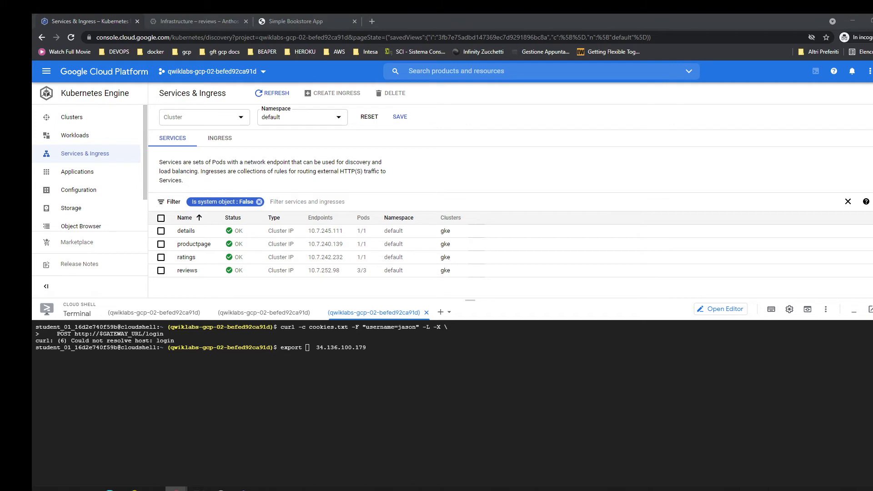
pyautogui.click(182, 450)
pyautogui.write('GATEWAY_URL')
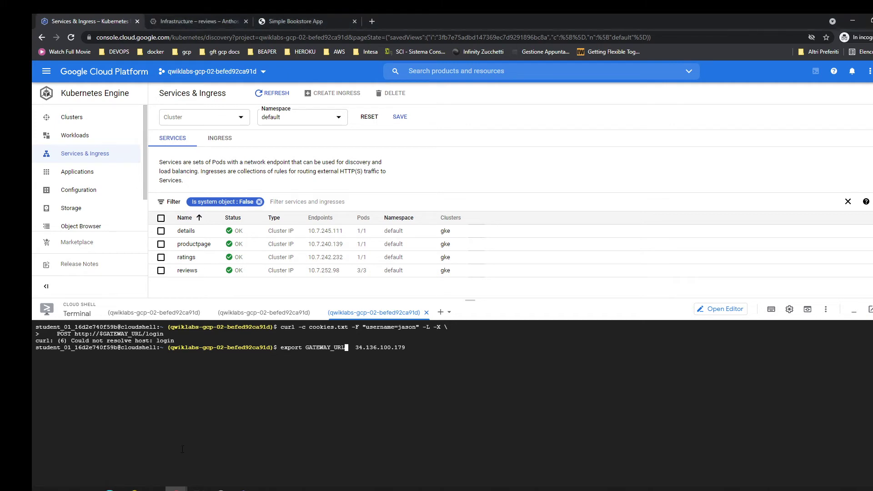
pyautogui.press('Delete')
pyautogui.press('Delete')
pyautogui.press('Delete')
pyautogui.write('=')
pyautogui.press('Return')
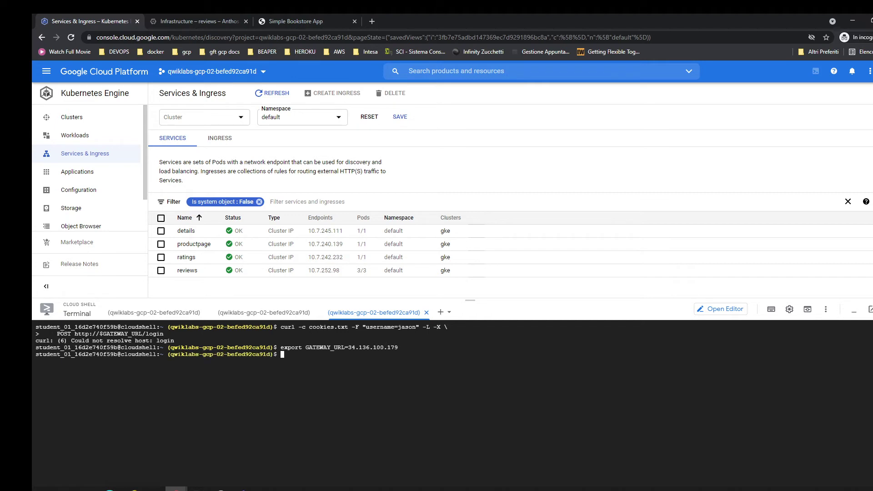
pyautogui.hotkey('alt', 'Tab')
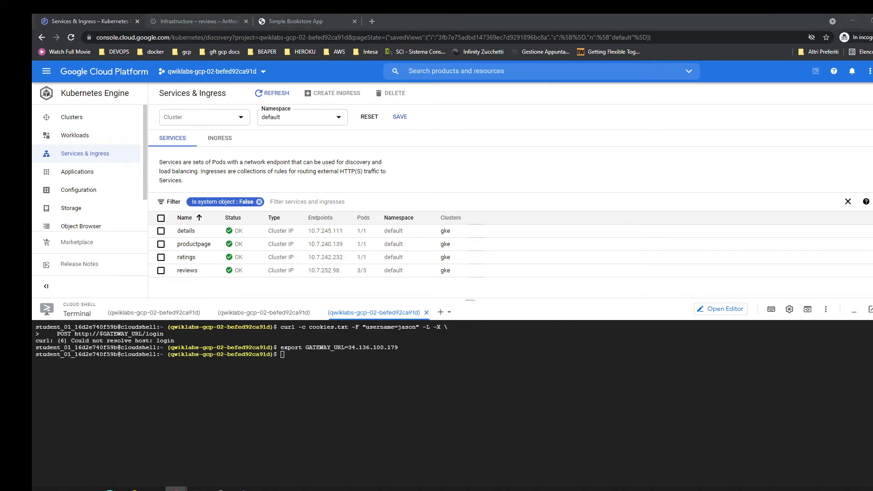
pyautogui.hotkey('alt', 'Tab')
pyautogui.write('curl -c cookies.txt -F "username=jason" -L -X \\     POST http://$GATEWAY_URL/login')
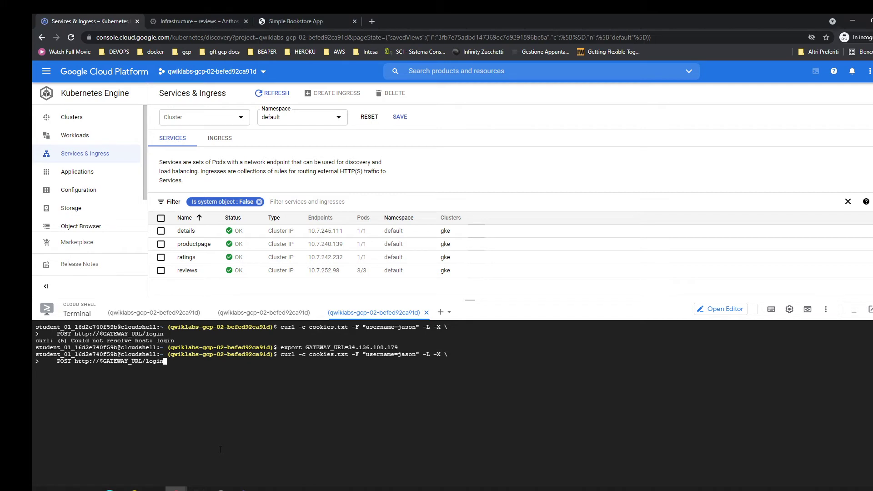
pyautogui.press('Return')
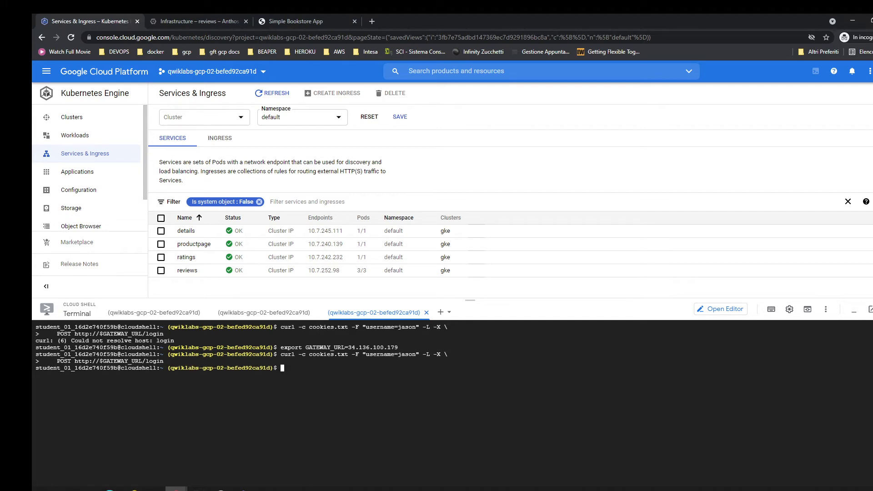
pyautogui.hotkey('alt', 'Tab')
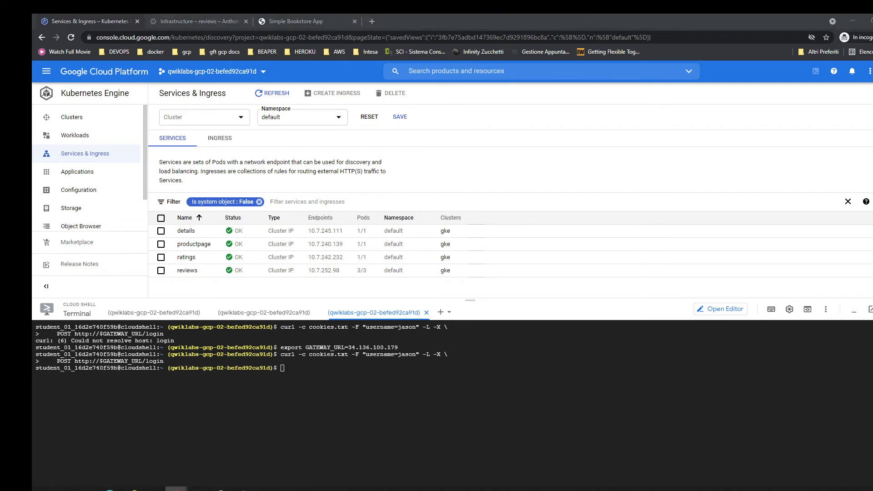
pyautogui.hotkey('alt', 'Tab')
pyautogui.write('cookie_info=$(grep -Eo "session.*" ./cookies.txt) cookie_name=$(echo $cookie_info | cut -d\' \' -f1) cookie_value=$(echo $cookie_info | cut -d\' \' -f2) siege -c 5 http://$GATEWAY_URL/productpage \\     --header "Cookie: $cookie_name=$cookie_value"')
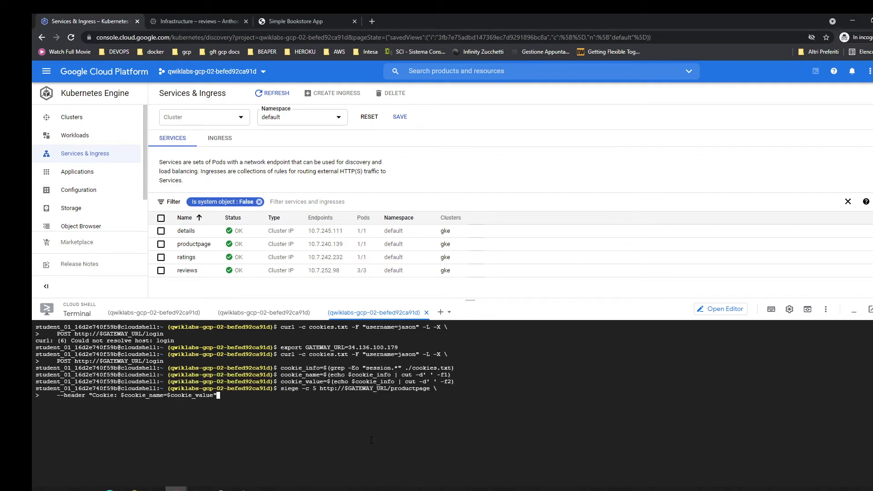
pyautogui.press('Return')
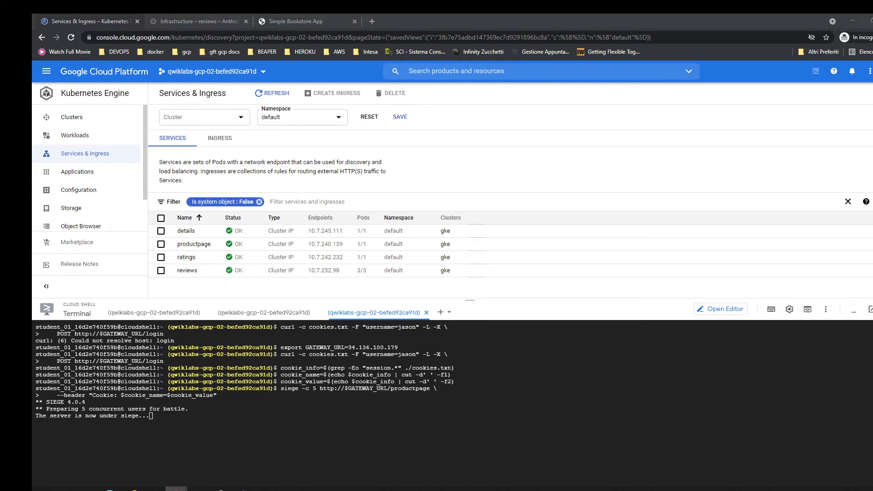
# - Examine the reviews service's traffic split across its workloads and the encryption of its inbound request port in Anthos Service Mesh
pyautogui.click(195, 21)
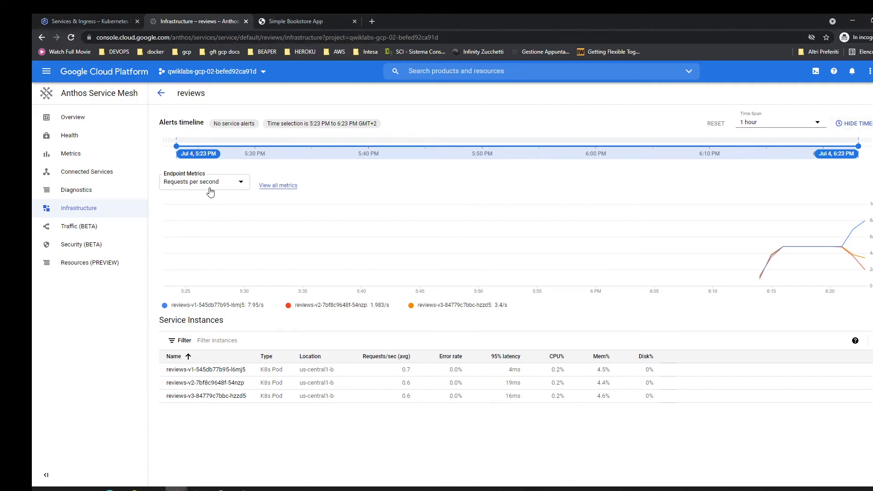
pyautogui.click(92, 226)
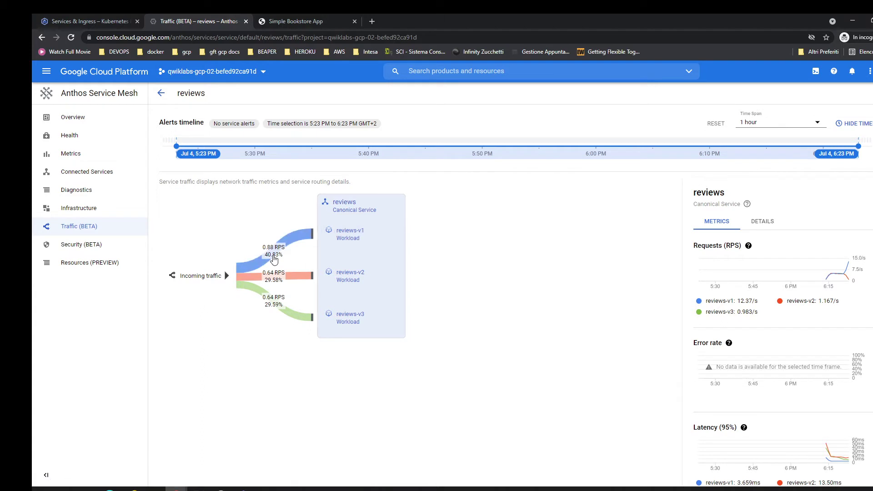
pyautogui.moveTo(274, 259)
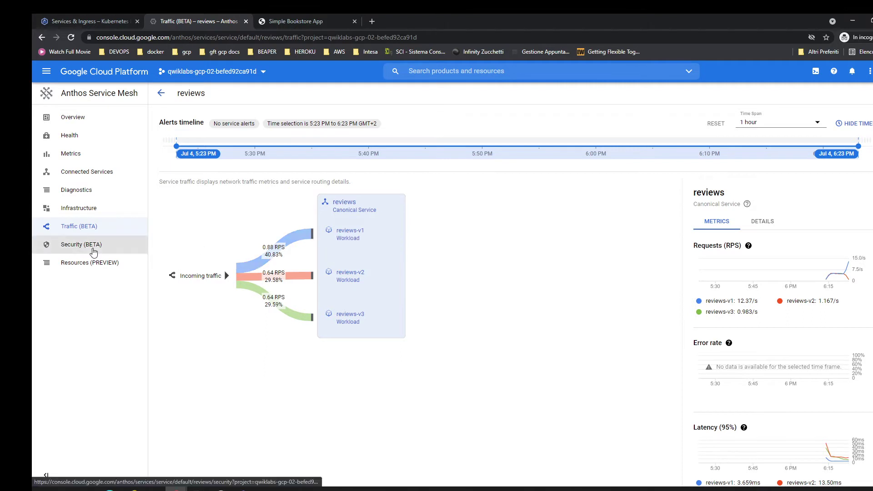
pyautogui.click(93, 252)
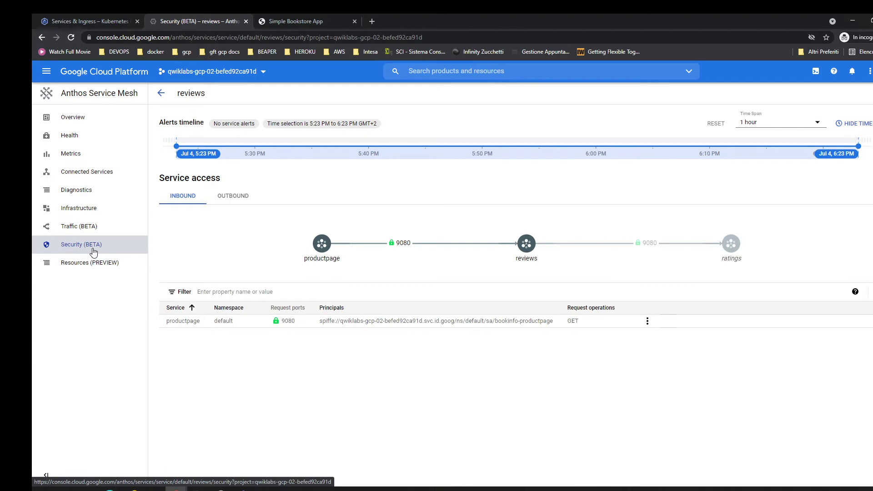
pyautogui.moveTo(276, 325)
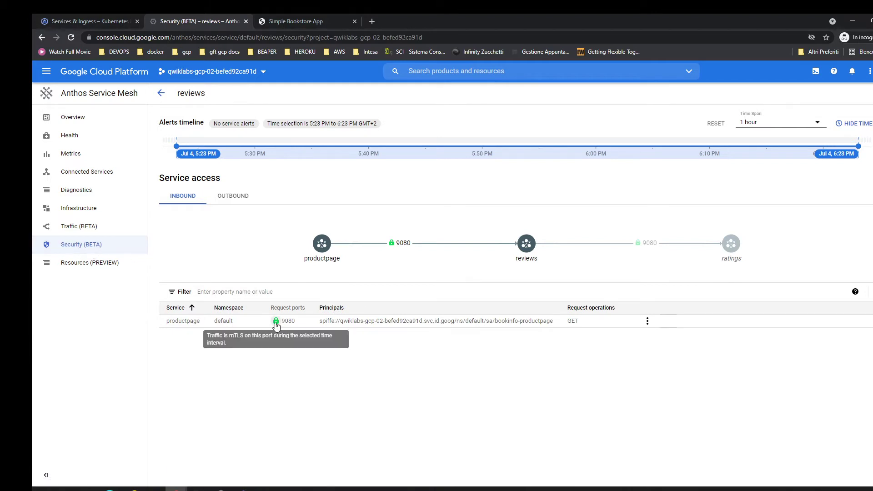
# - Examine the requests per second of each reviews service instance in the service's infrastructure view
pyautogui.click(84, 210)
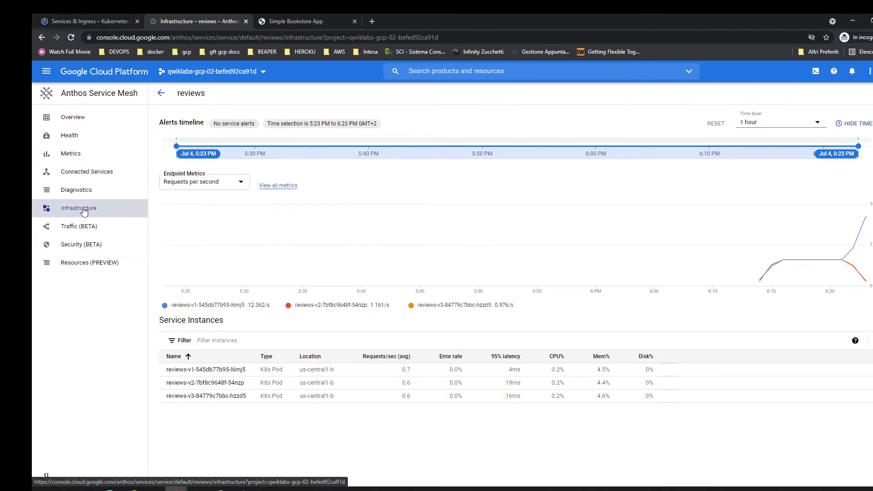
pyautogui.moveTo(850, 268)
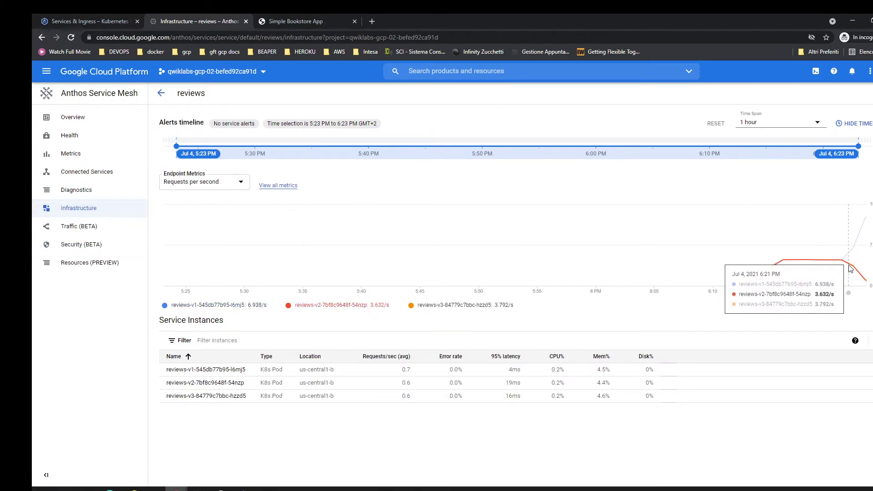
pyautogui.click(822, 125)
pyautogui.click(568, 119)
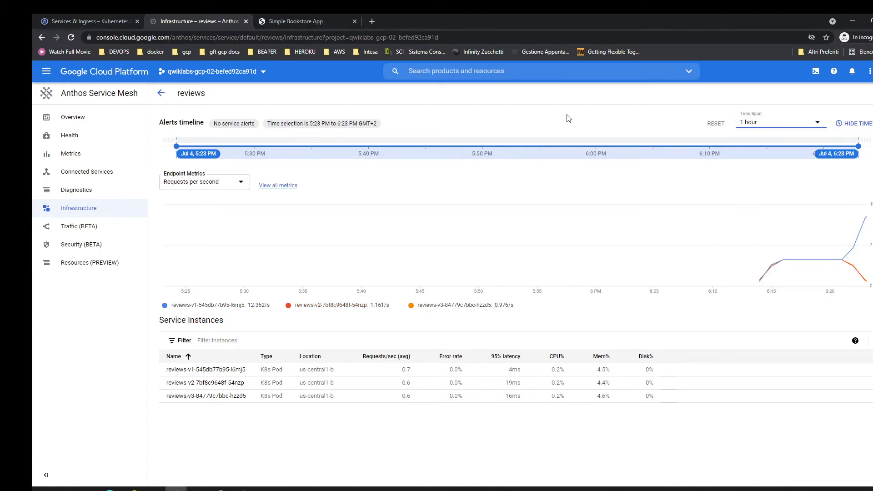
# - Review the reviews service's diagnostic error logs and its inbound connected services
pyautogui.click(80, 194)
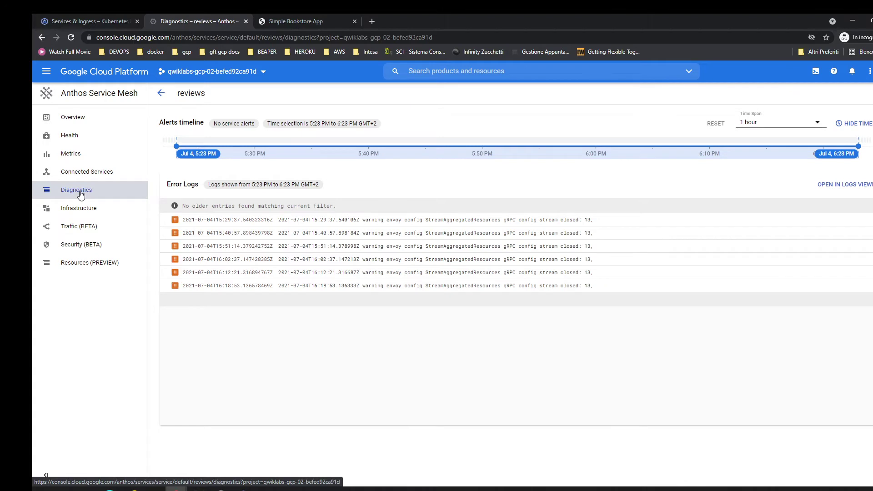
pyautogui.click(82, 176)
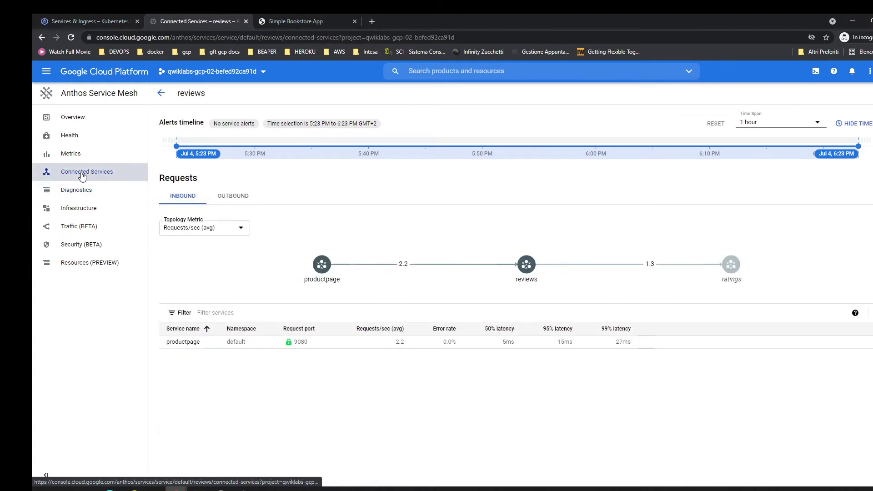
# - Examine the reviews service's metric charts, from requests per second, error rate and latency through to CPU, memory and disk
pyautogui.click(78, 155)
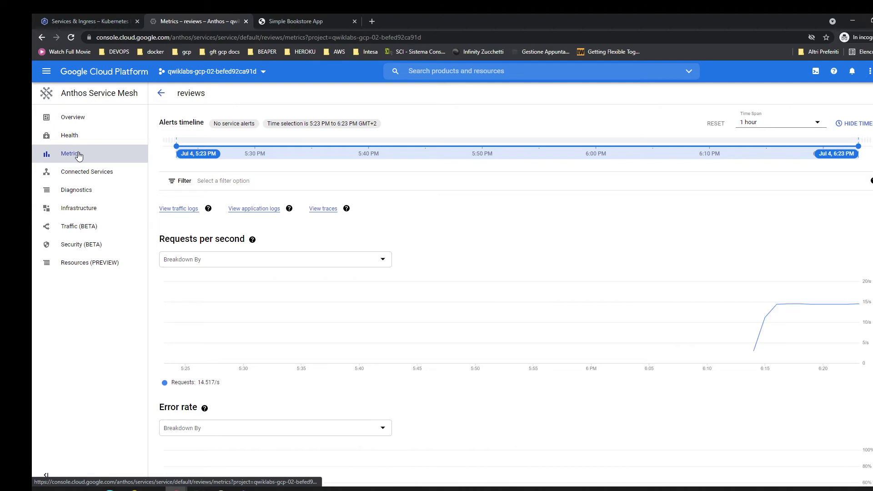
pyautogui.scroll(-4, 304, 260)
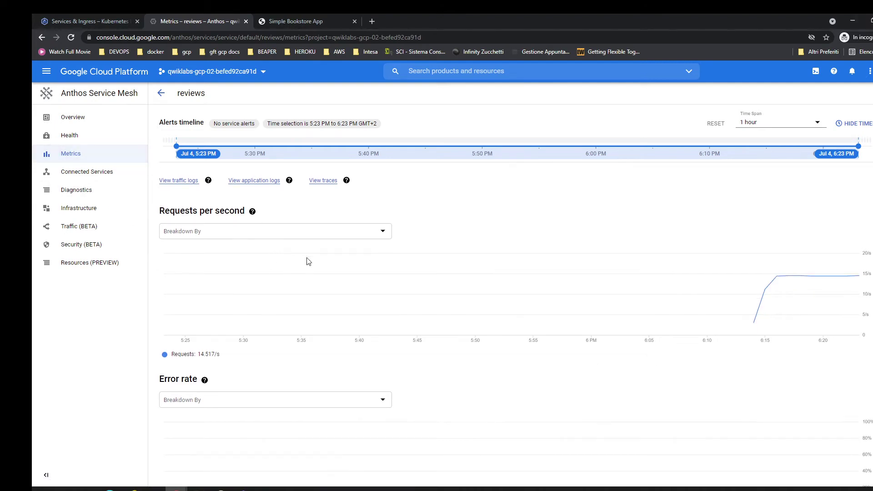
pyautogui.scroll(-3, 308, 261)
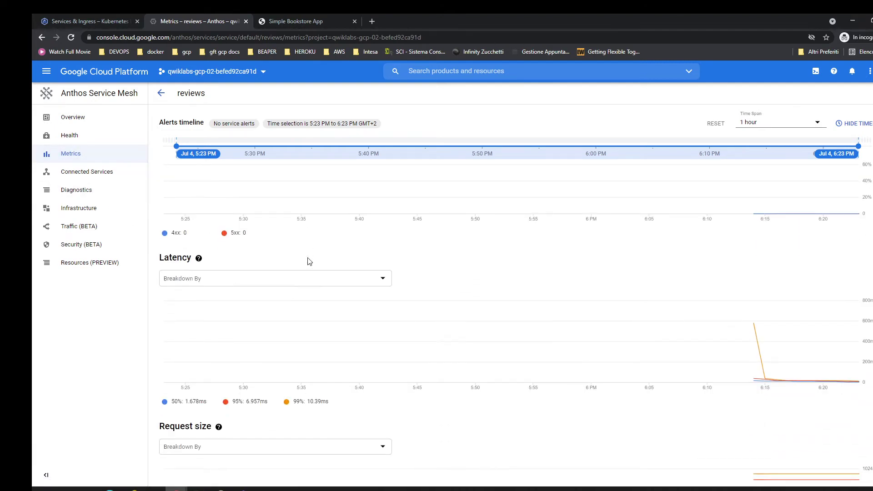
pyautogui.scroll(-6, 309, 261)
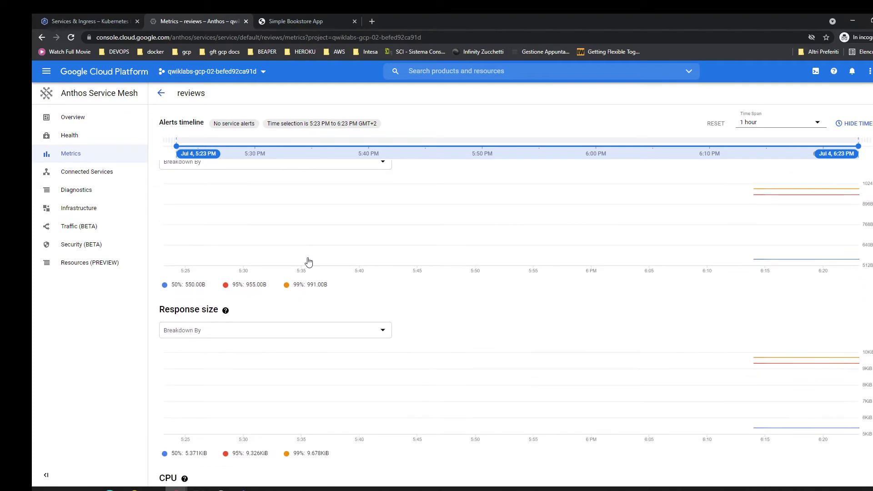
pyautogui.scroll(-8, 309, 261)
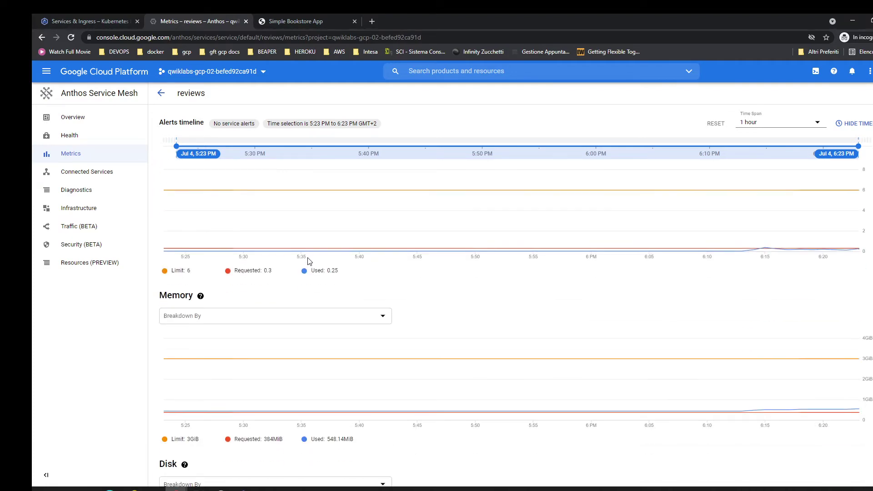
pyautogui.scroll(-3, 308, 261)
pyautogui.scroll(20, 309, 261)
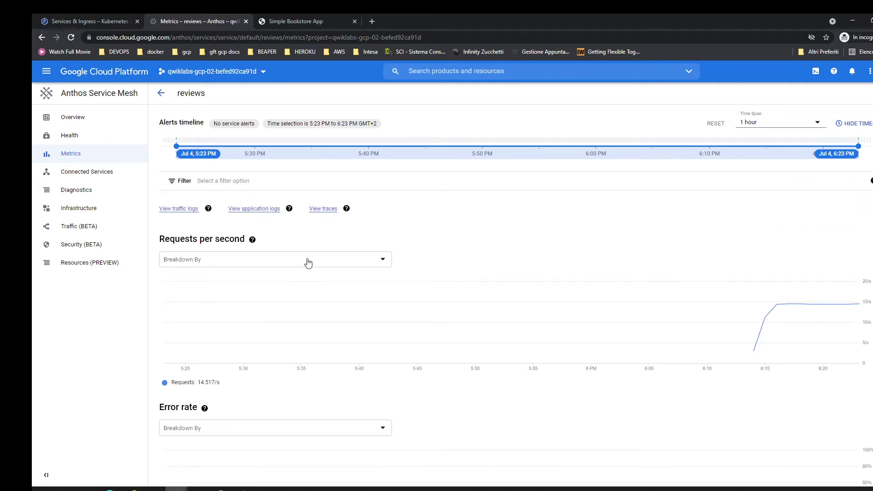
# - Check the reviews service's SLO health and overview, and return to its infrastructure view
pyautogui.click(73, 141)
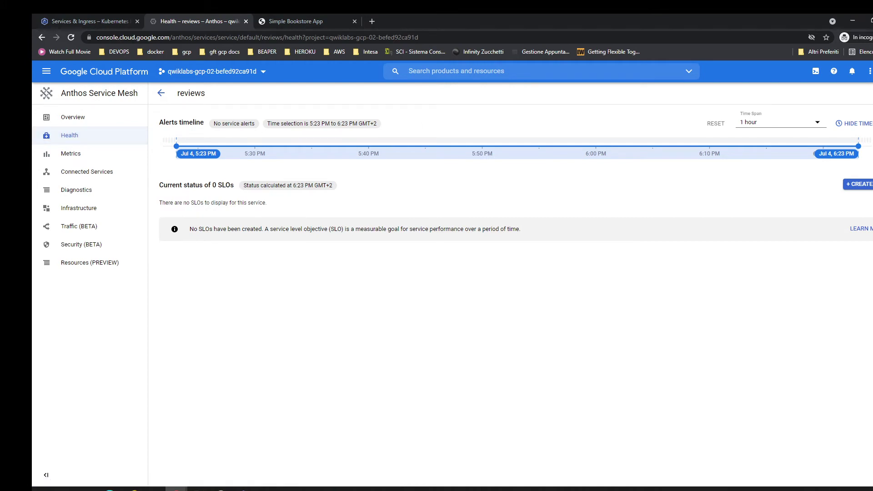
pyautogui.click(85, 122)
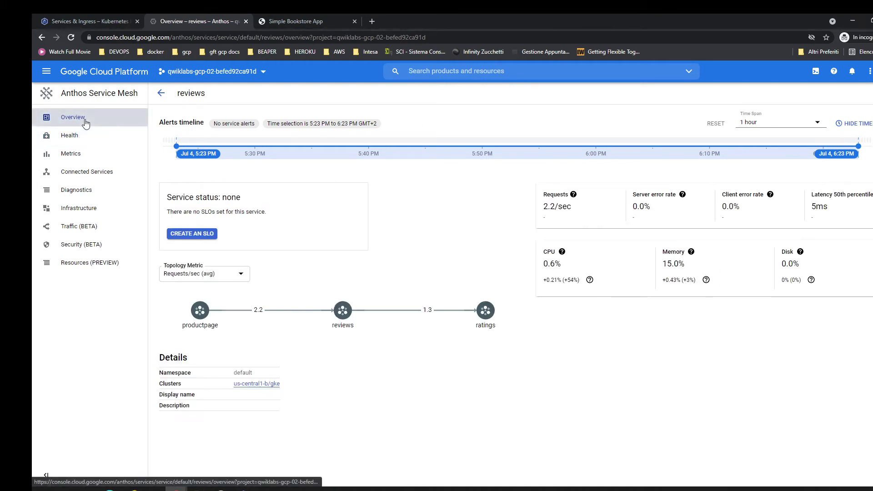
pyautogui.click(103, 212)
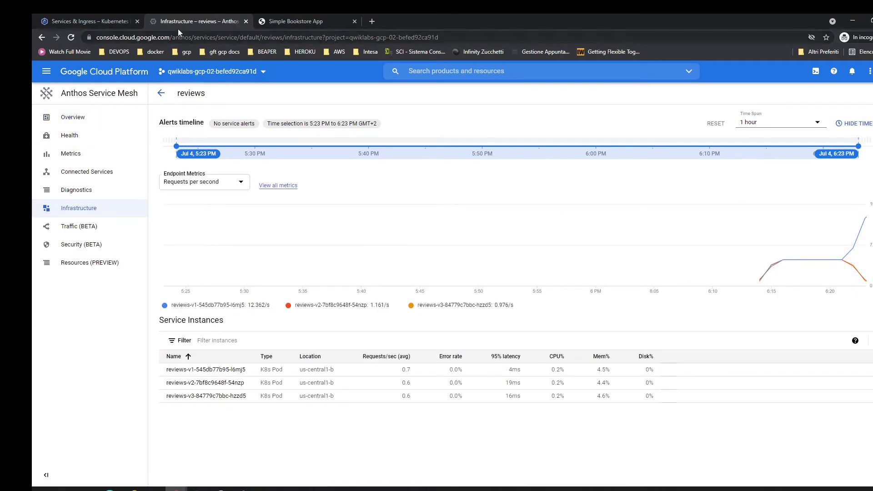
# - Check the siege session with 5 concurrent users in Cloud Shell
pyautogui.click(91, 14)
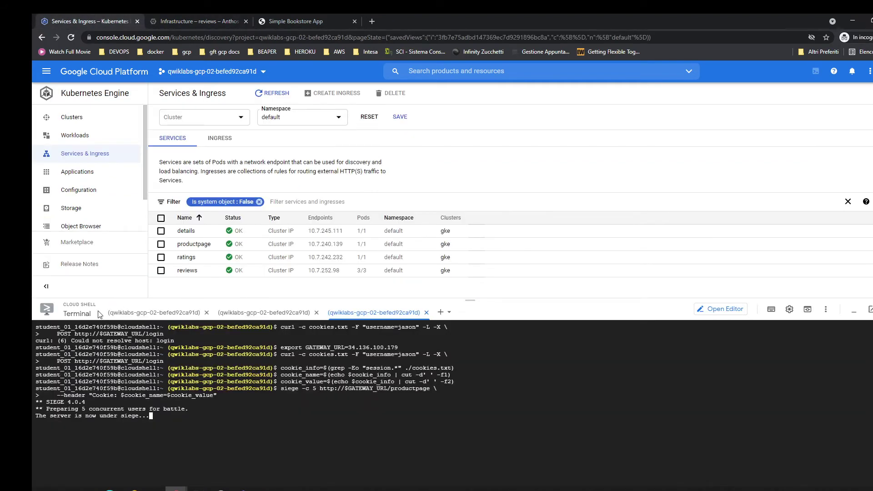
pyautogui.click(139, 313)
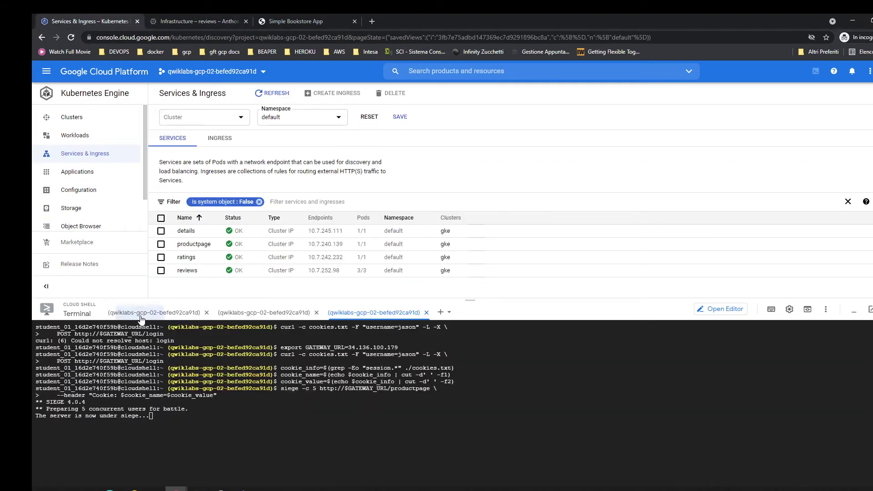
pyautogui.click(414, 312)
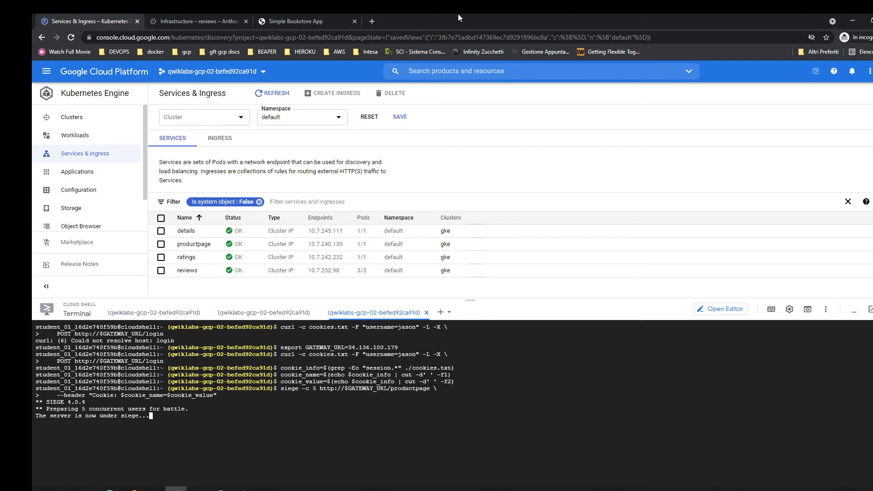
# - Reopen the reviews service from the Anthos Service Mesh service list and examine its updated per-instance request rates
pyautogui.click(213, 16)
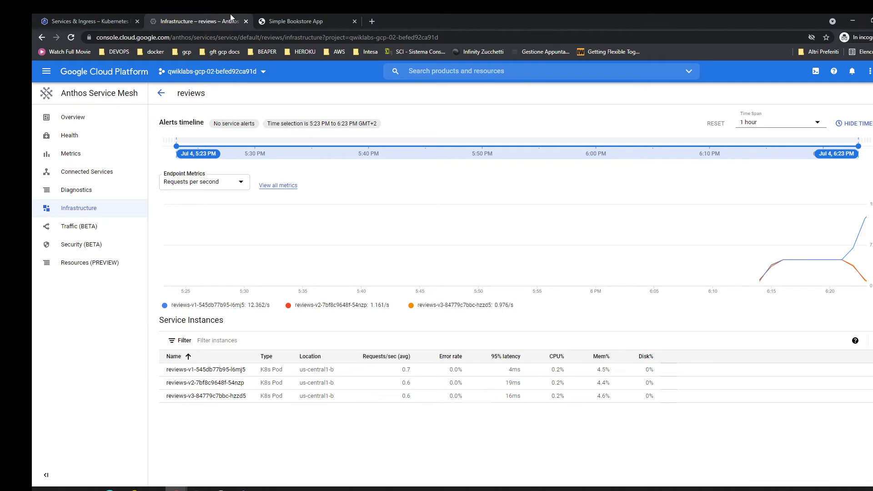
pyautogui.click(116, 92)
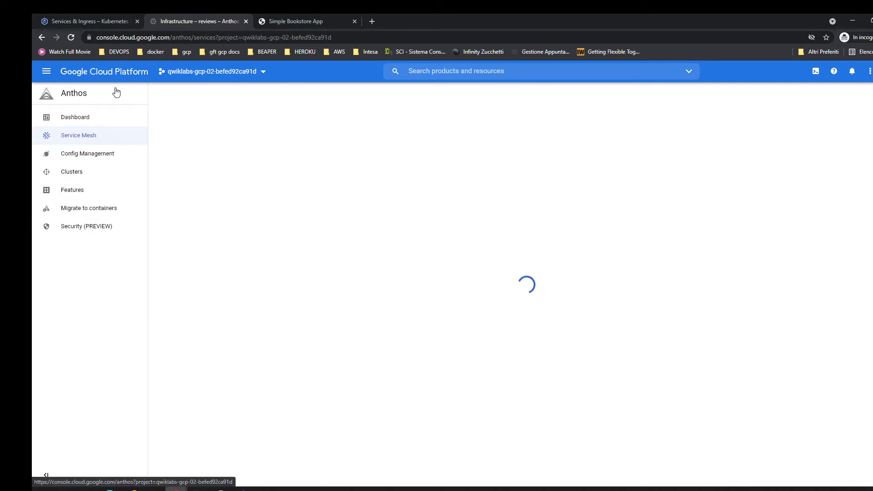
pyautogui.click(223, 344)
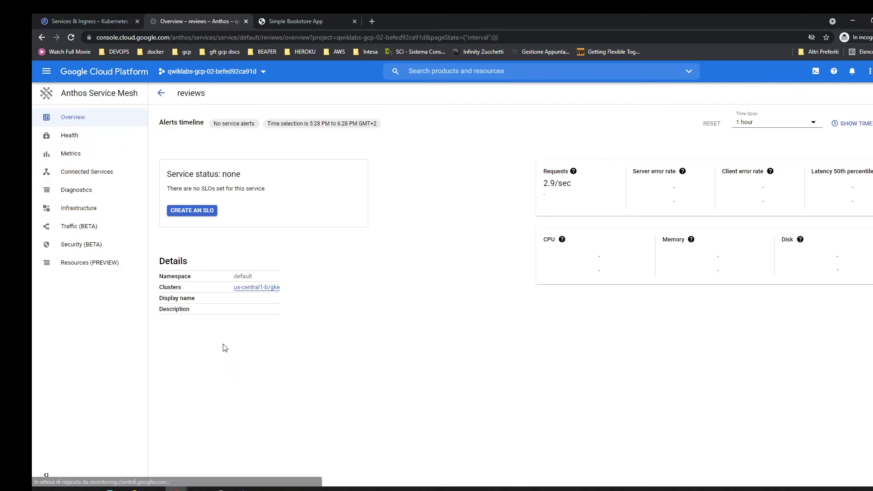
pyautogui.click(89, 213)
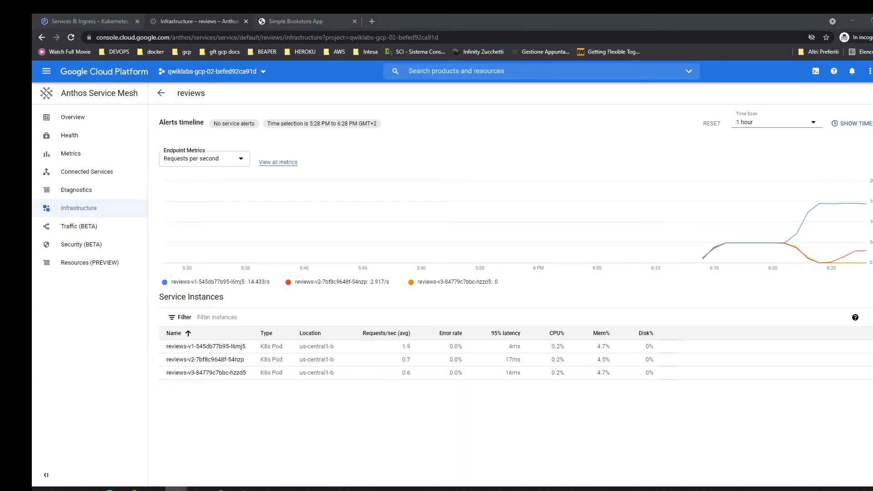
# - Stop both running siege sessions, the one with the session cookie and the one with 25 concurrent users
pyautogui.hotkey('ctrl', 'shift', 'Tab')
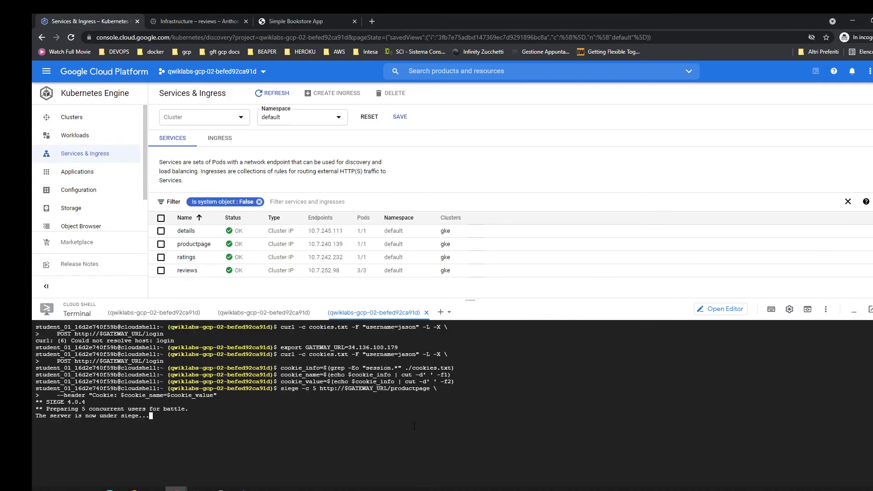
pyautogui.hotkey('ctrl', 'c')
pyautogui.click(136, 313)
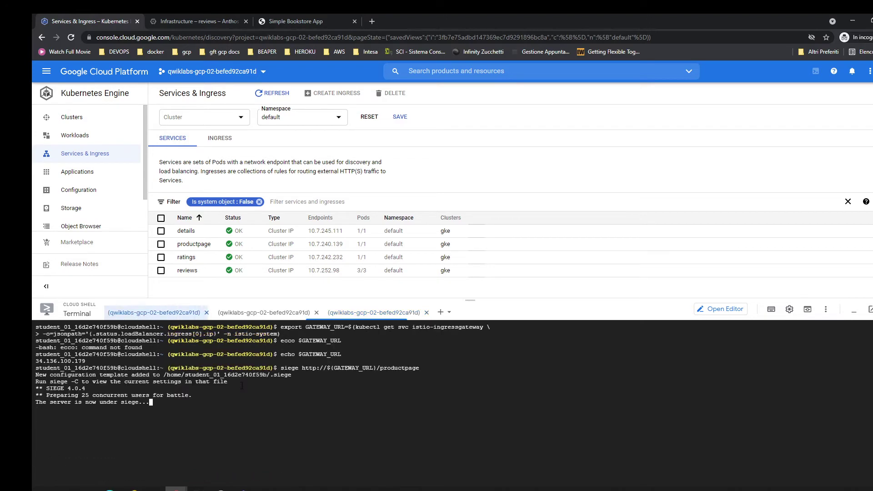
pyautogui.hotkey('ctrl', 'c')
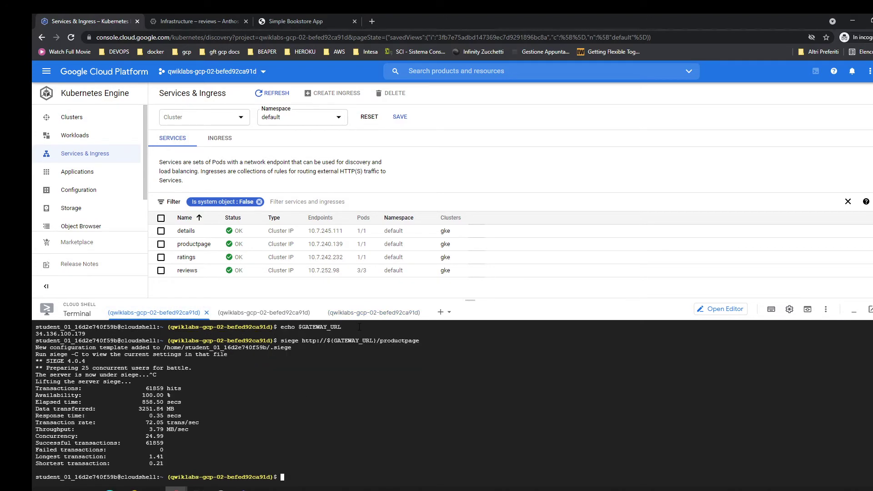
pyautogui.click(373, 313)
pyautogui.hotkey('ctrl', 'l')
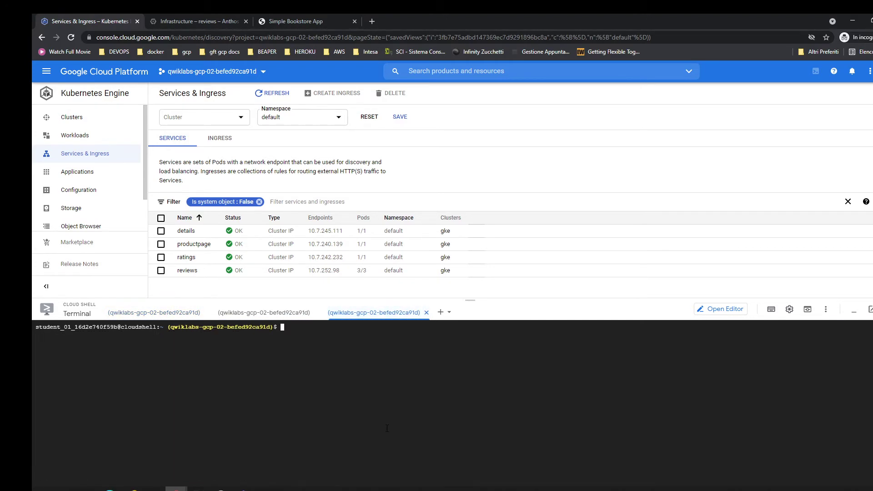
pyautogui.hotkey('ctrl', 'v')
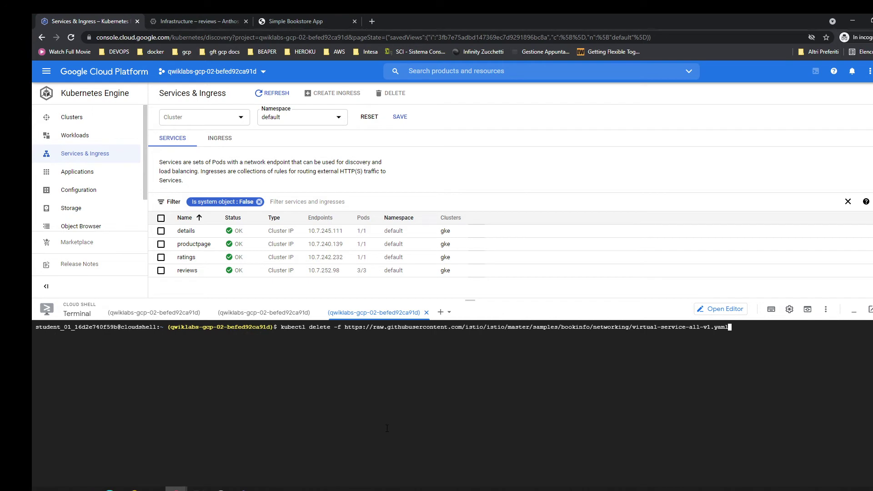
pyautogui.press('Return')
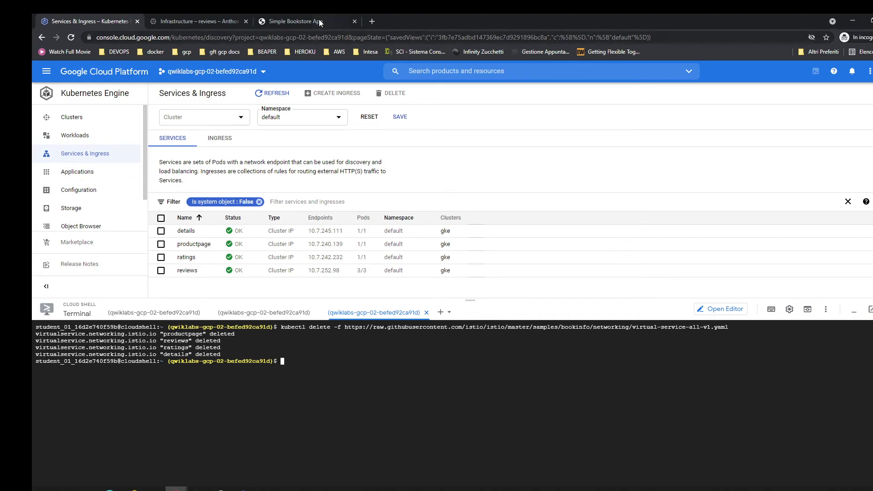
pyautogui.click(194, 15)
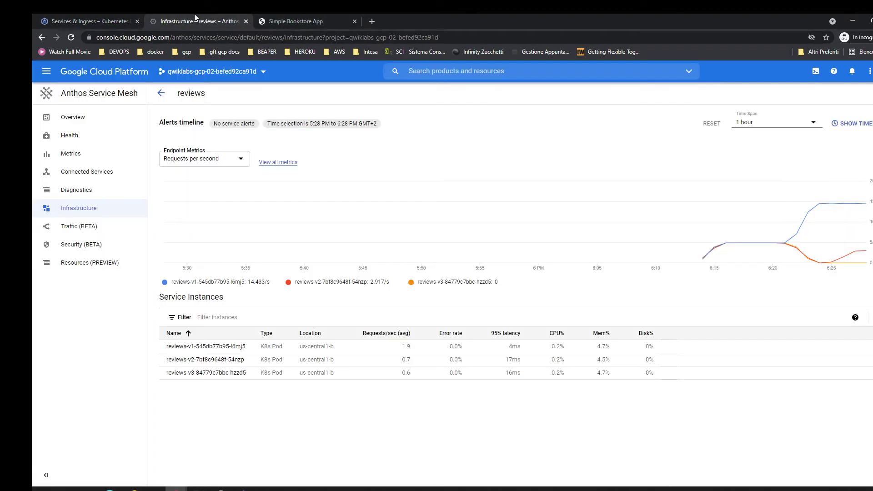
pyautogui.click(111, 18)
pyautogui.click(154, 313)
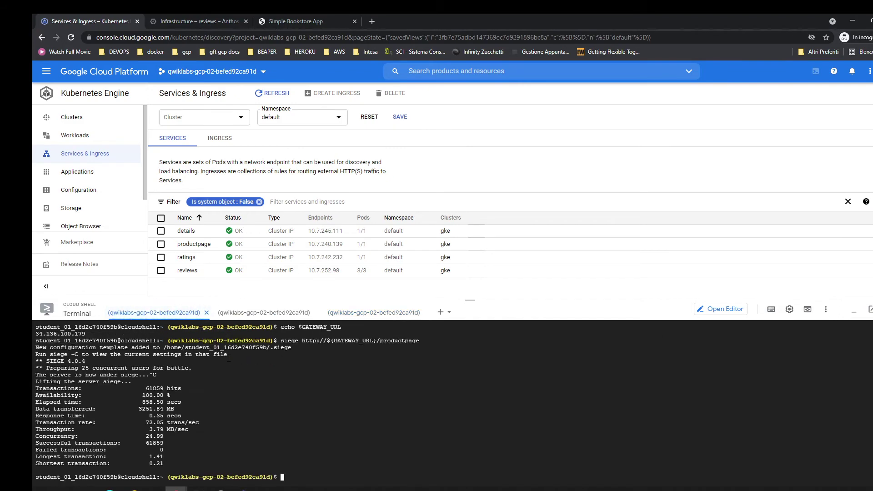
pyautogui.hotkey('ctrl', 'l')
pyautogui.press('Up')
pyautogui.press('Return')
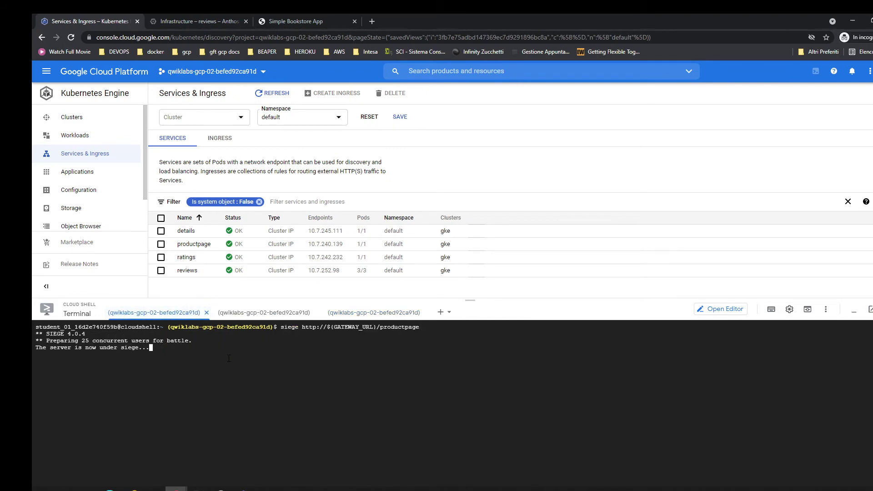
# - Examine the reviews service's request rates and overview, and expand the reviews service in the mesh topology to inspect its deployments
pyautogui.click(205, 15)
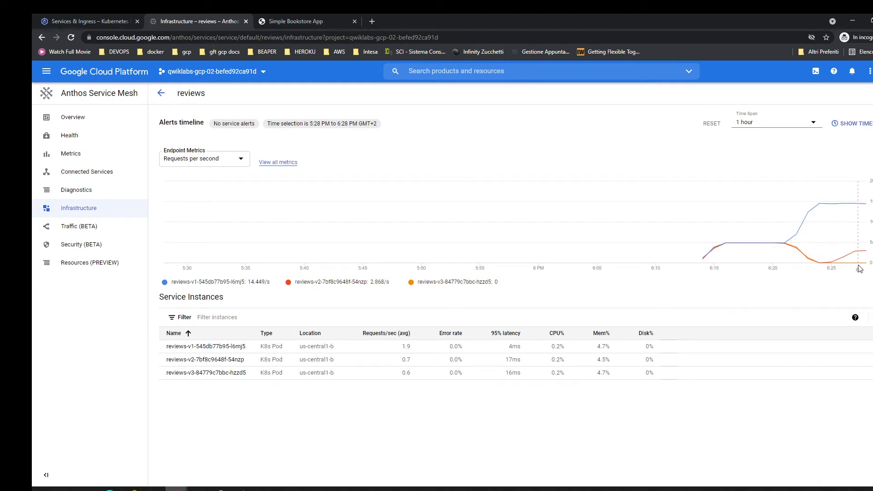
pyautogui.click(78, 121)
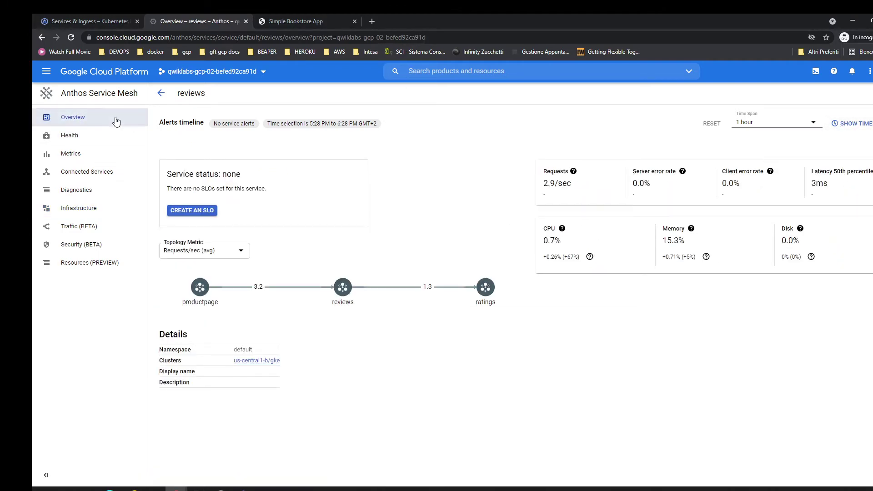
pyautogui.click(111, 93)
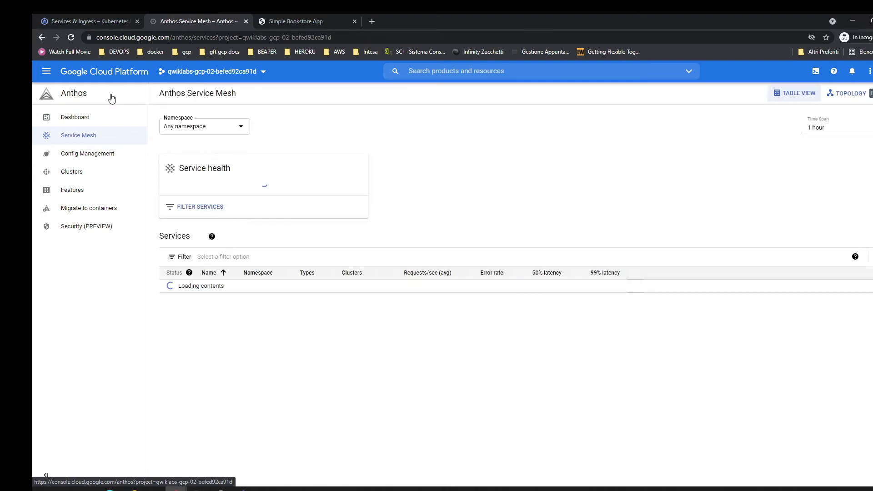
pyautogui.click(845, 99)
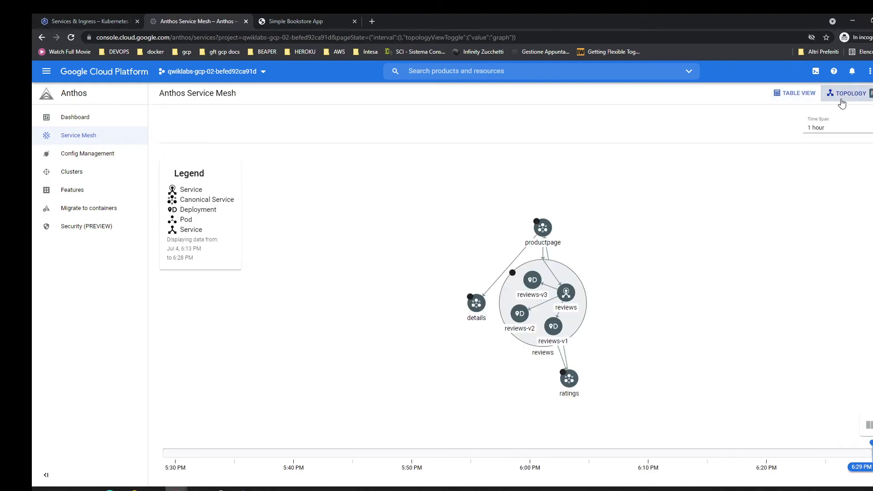
pyautogui.click(570, 295)
pyautogui.click(572, 290)
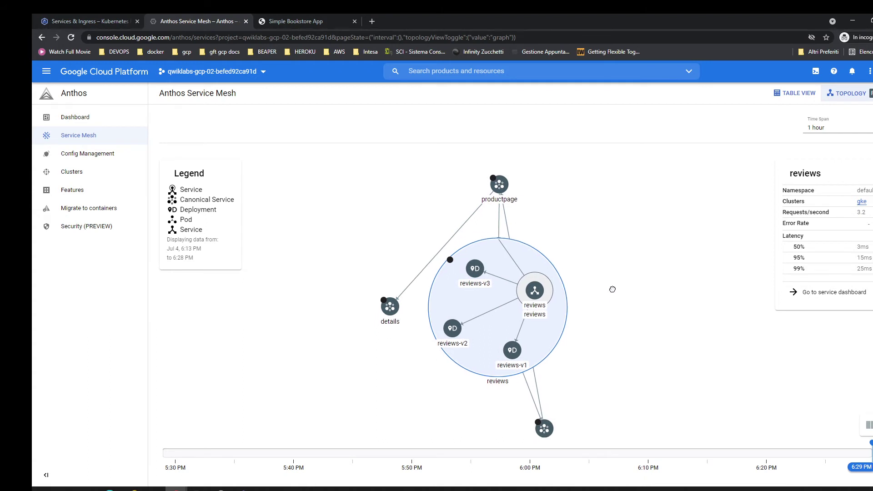
# - Open the reviews service from the mesh services table and examine its infrastructure chart of requests per second for each reviews pod
pyautogui.click(632, 275)
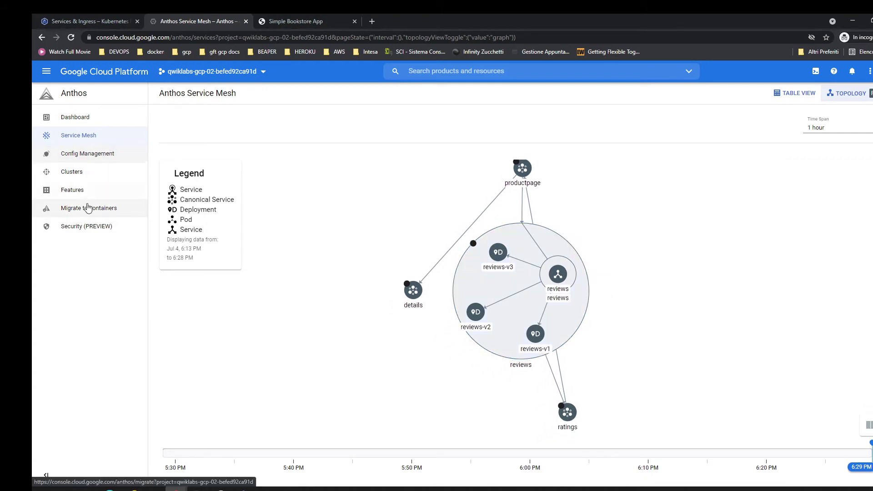
pyautogui.click(66, 134)
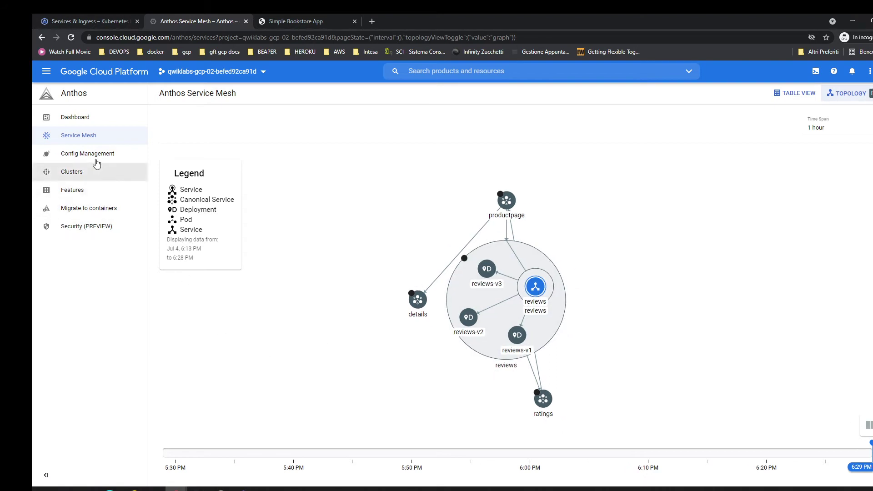
pyautogui.click(793, 93)
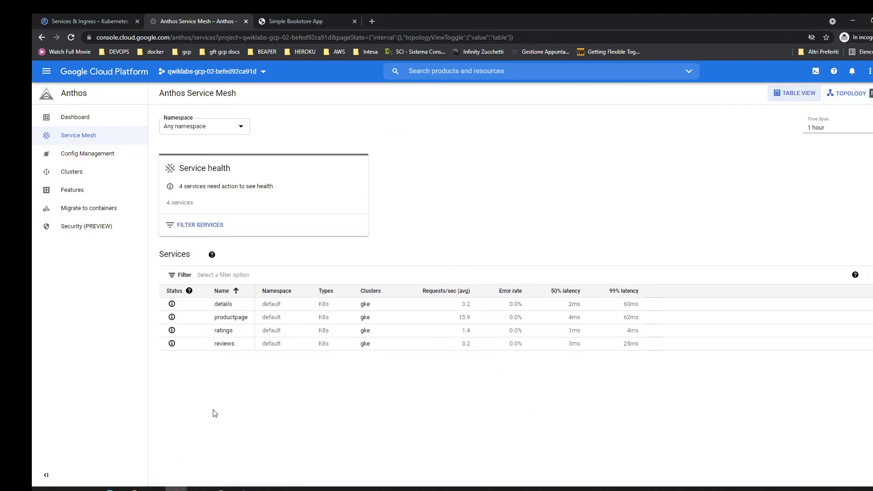
pyautogui.click(226, 343)
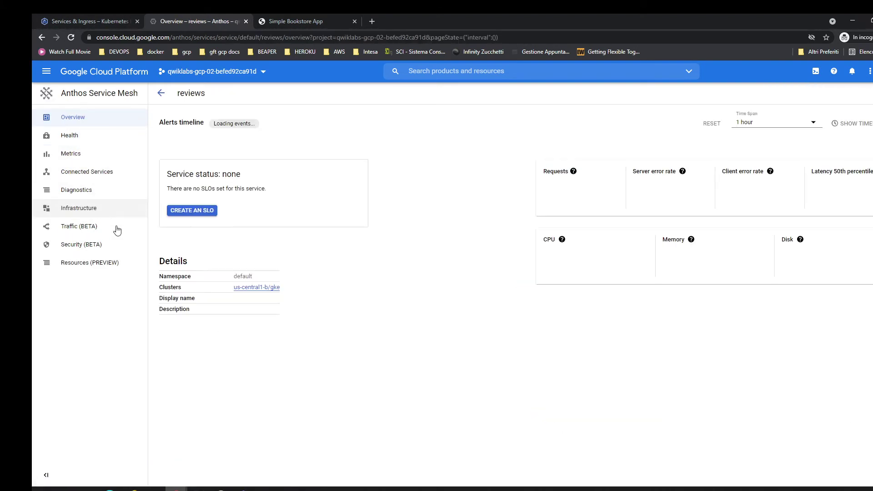
pyautogui.click(89, 212)
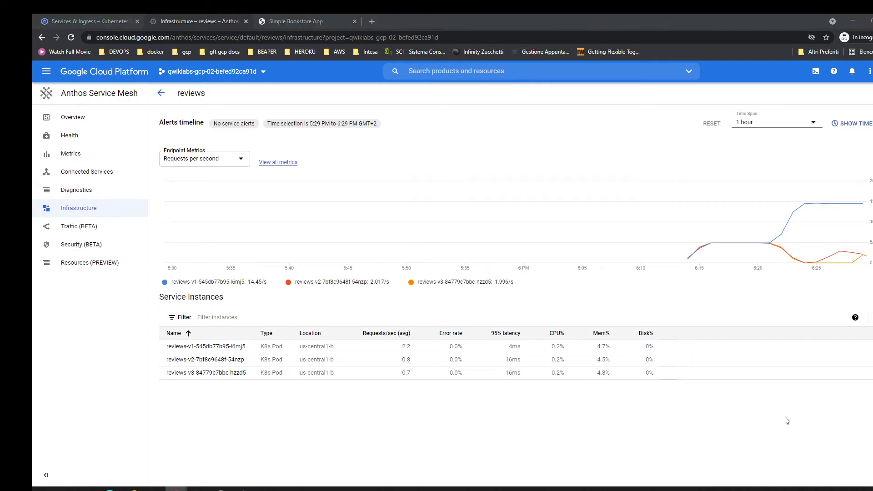
pyautogui.moveTo(840, 256)
# - Examine how incoming traffic is split among the reviews workloads, and go back to the service mesh overview
pyautogui.click(80, 230)
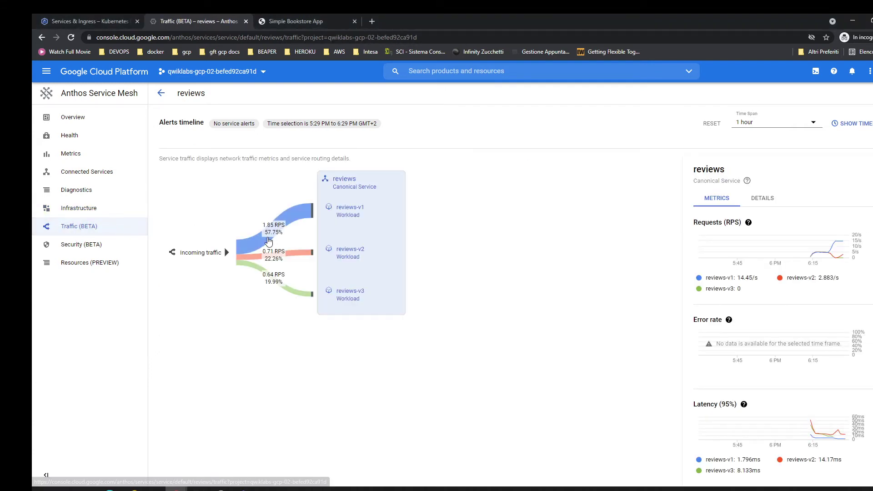
pyautogui.moveTo(271, 236)
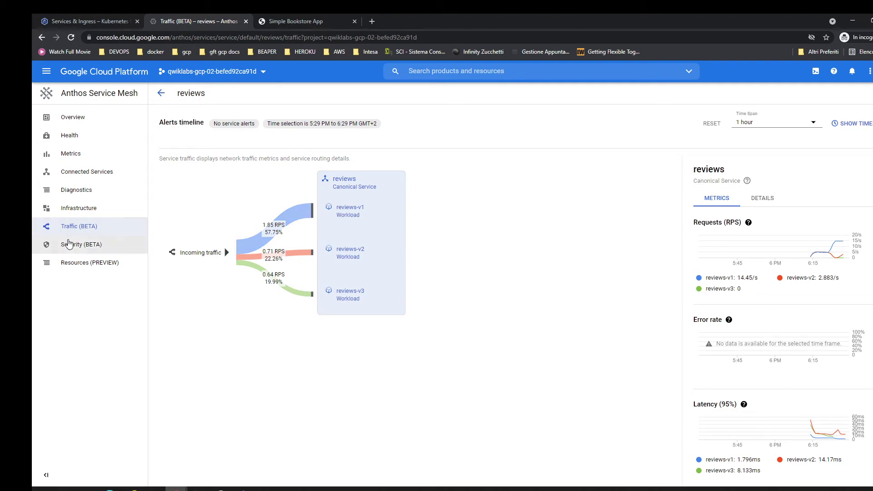
pyautogui.click(77, 94)
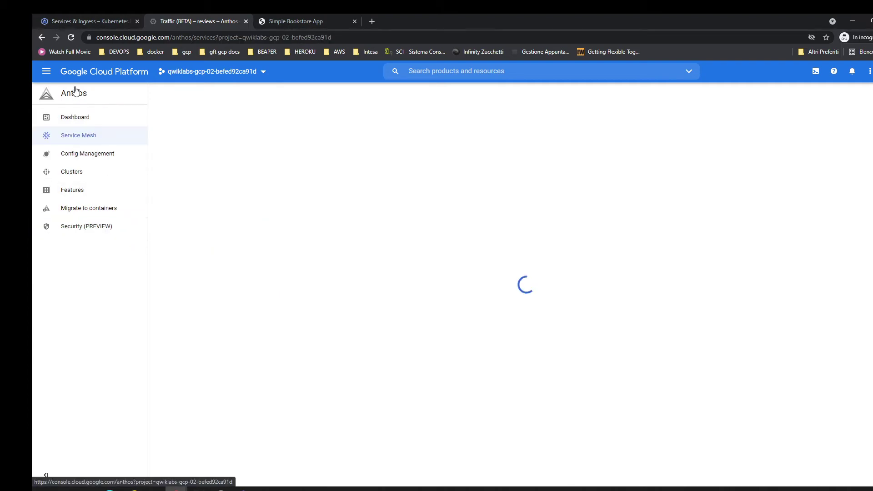
pyautogui.click(92, 20)
pyautogui.click(264, 313)
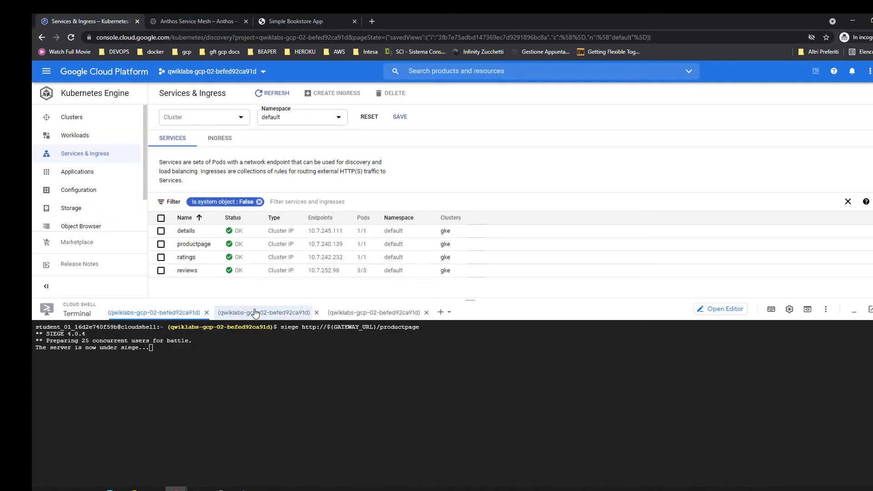
pyautogui.hotkey('ctrl', 'l')
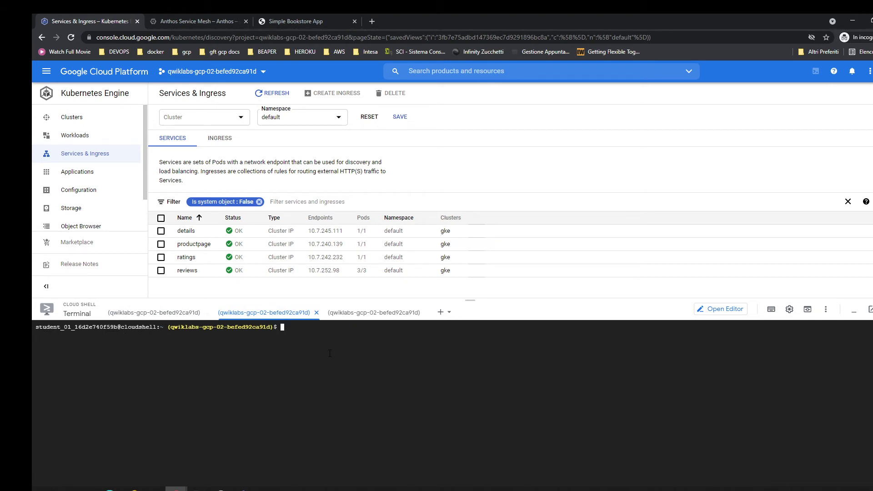
pyautogui.write('kubectl apply -f https://raw.githubusercontent.com/istio/istio/master/samples/bookinfo/networking/virtual-service-all-v1.yaml')
pyautogui.press('Return')
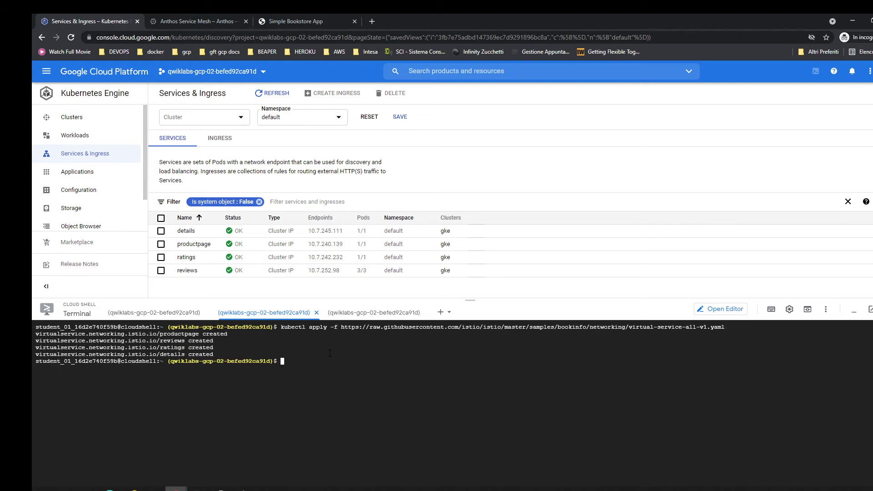
# - Check the reviews virtual service by rerunning kubectl get virtualservice reviews
pyautogui.press('Up')
pyautogui.press('Up')
pyautogui.press('Up')
pyautogui.press('Return')
# - List all virtual services in the default namespace with kubectl get virtualservice
pyautogui.press('Up')
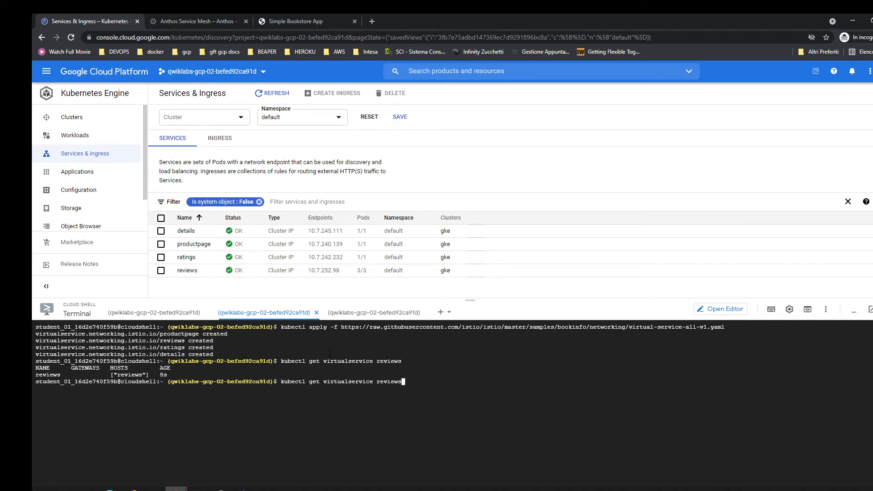
pyautogui.press('BackSpace')
pyautogui.press('BackSpace')
pyautogui.press('BackSpace')
pyautogui.press('BackSpace')
pyautogui.press('BackSpace')
pyautogui.press('BackSpace')
pyautogui.press('BackSpace')
pyautogui.press('BackSpace')
pyautogui.press('Return')
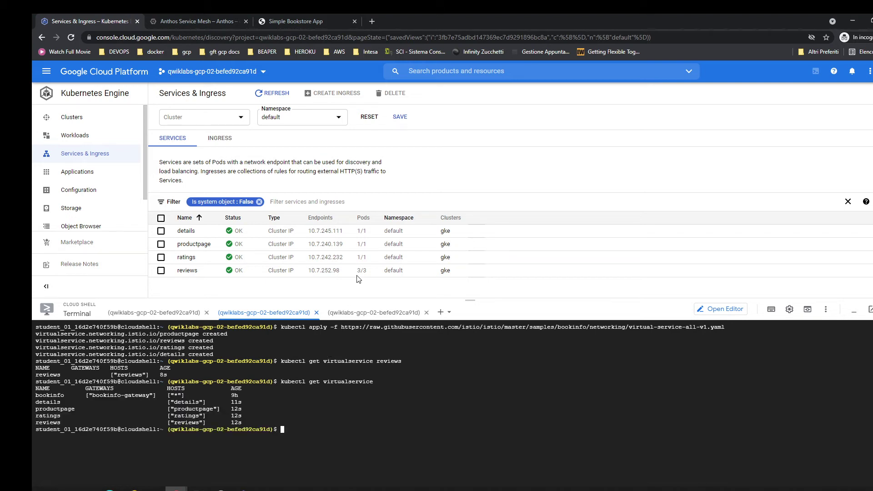
# - Open the overview of the reviews service in Anthos Service Mesh
pyautogui.click(196, 21)
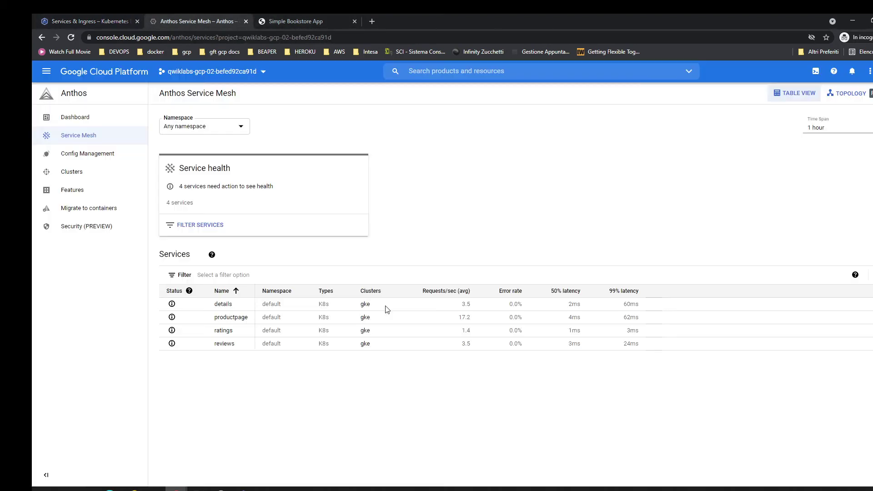
pyautogui.click(225, 345)
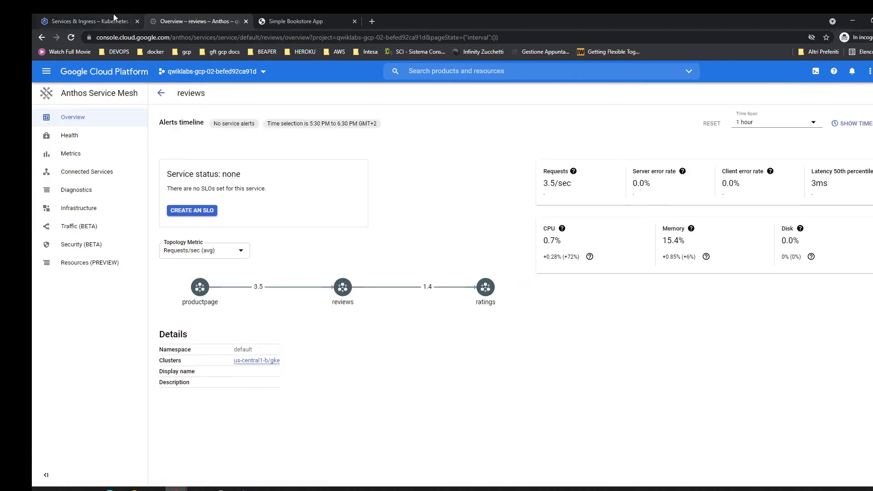
pyautogui.click(88, 21)
pyautogui.press('Up')
pyautogui.press('Up')
pyautogui.press('Up')
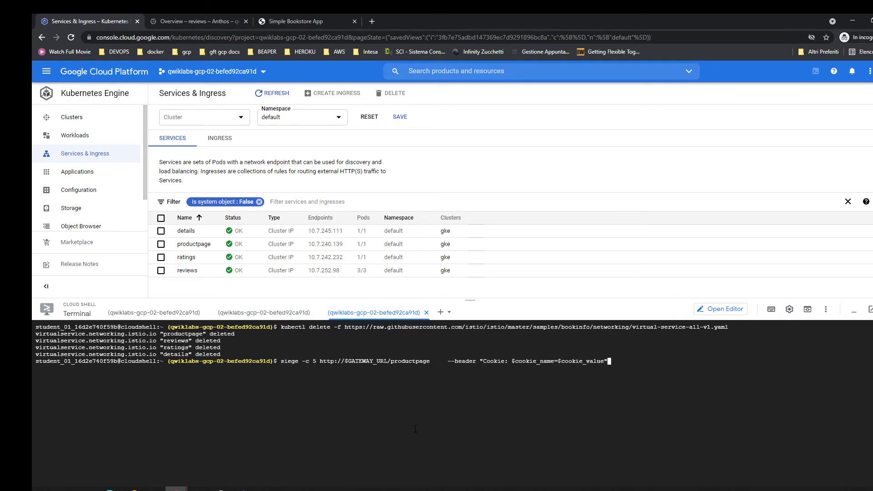
pyautogui.click(155, 313)
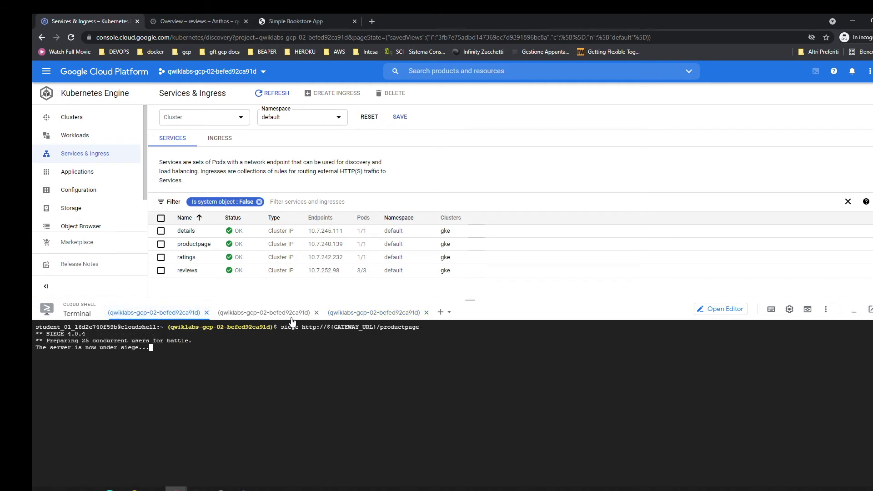
pyautogui.moveTo(280, 326); pyautogui.dragTo(420, 328)
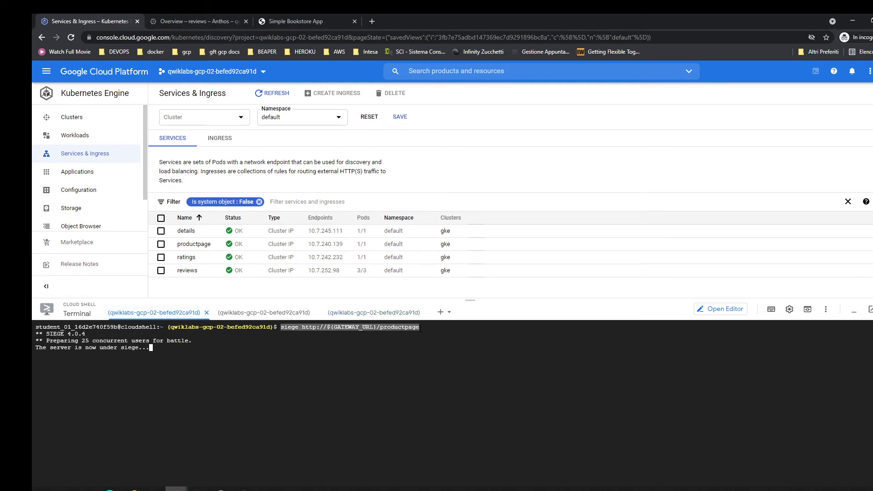
pyautogui.click(373, 312)
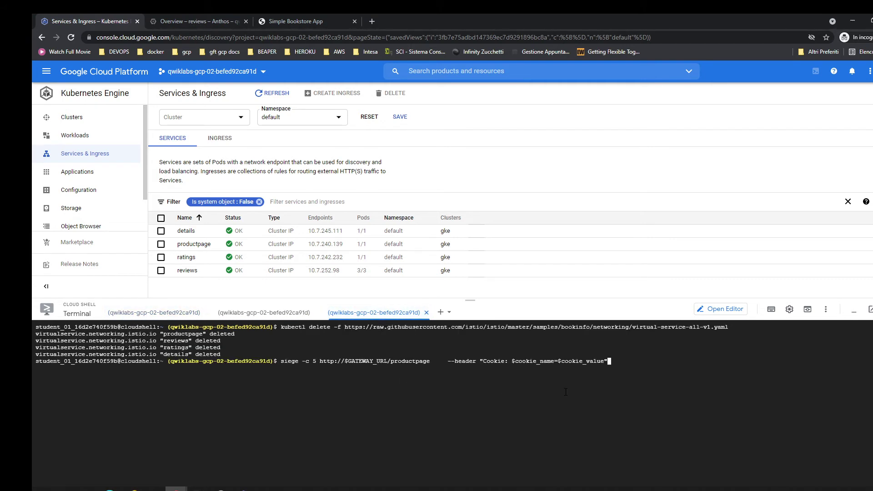
pyautogui.hotkey('ctrl', 'c')
pyautogui.hotkey('ctrl', 'l')
pyautogui.hotkey('ctrl', 'v')
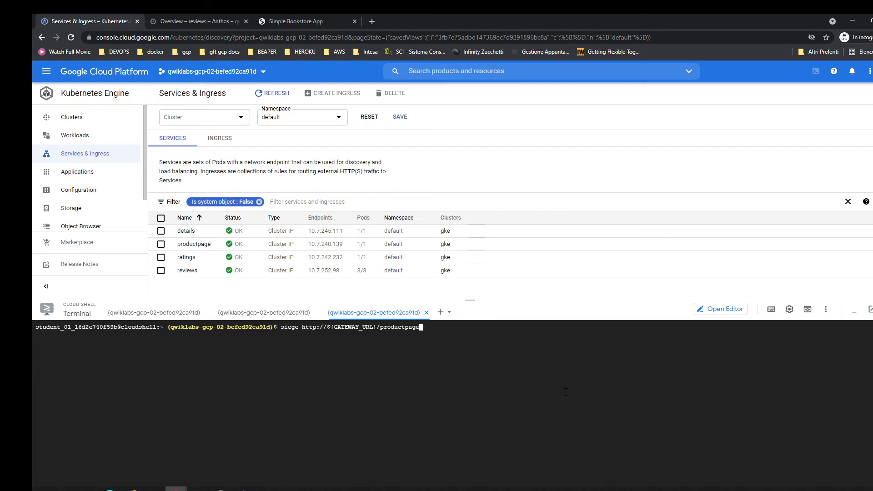
pyautogui.press('Return')
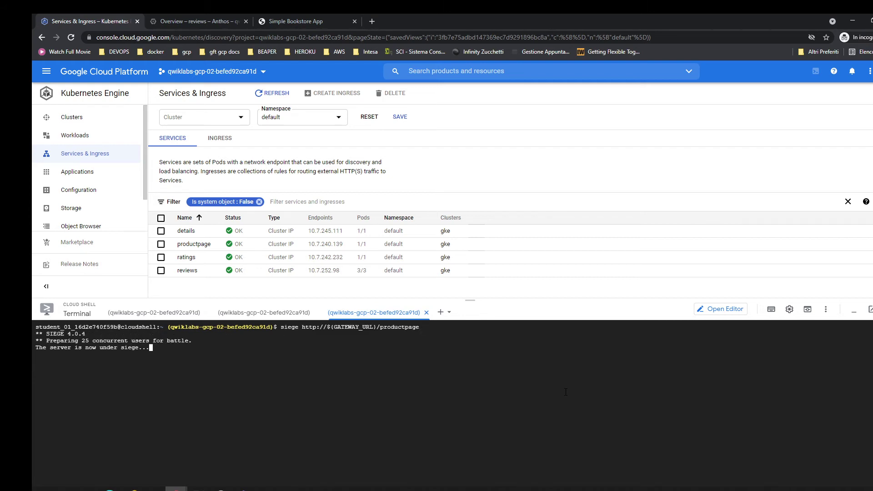
# - Examine the recent requests per second of each reviews pod in the reviews service's infrastructure chart
pyautogui.click(189, 19)
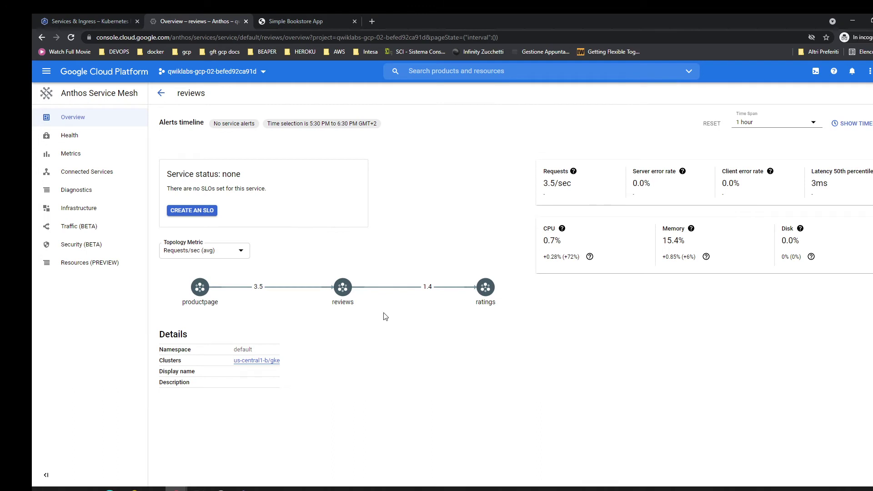
pyautogui.click(90, 213)
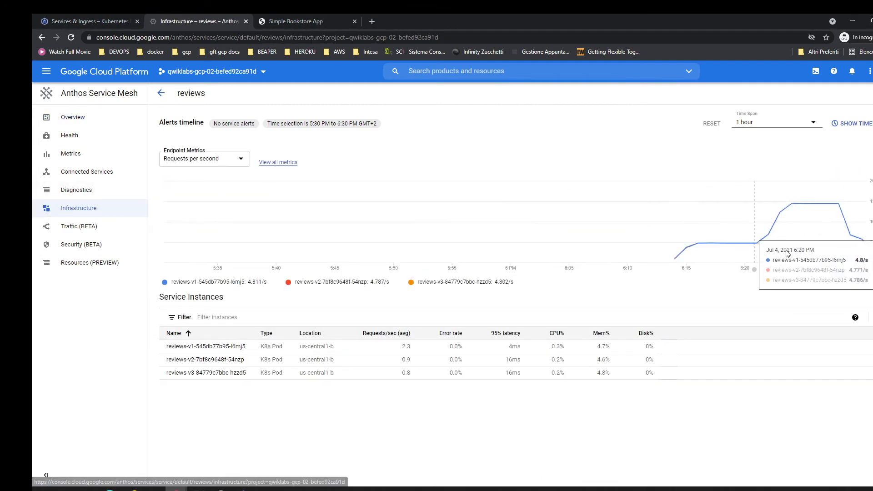
pyautogui.moveTo(856, 258)
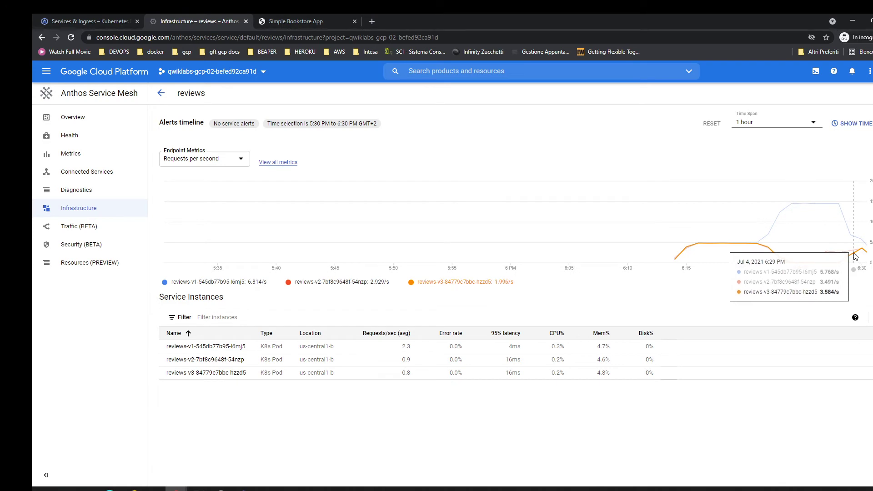
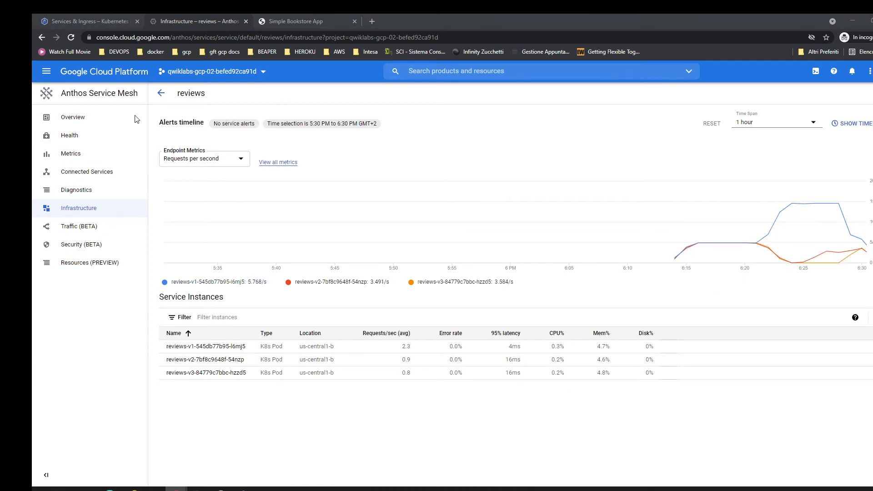
# - Examine the reviews service's overview and its traffic split among the v1, v2 and v3 workloads, and reopen the infrastructure metrics
pyautogui.click(59, 118)
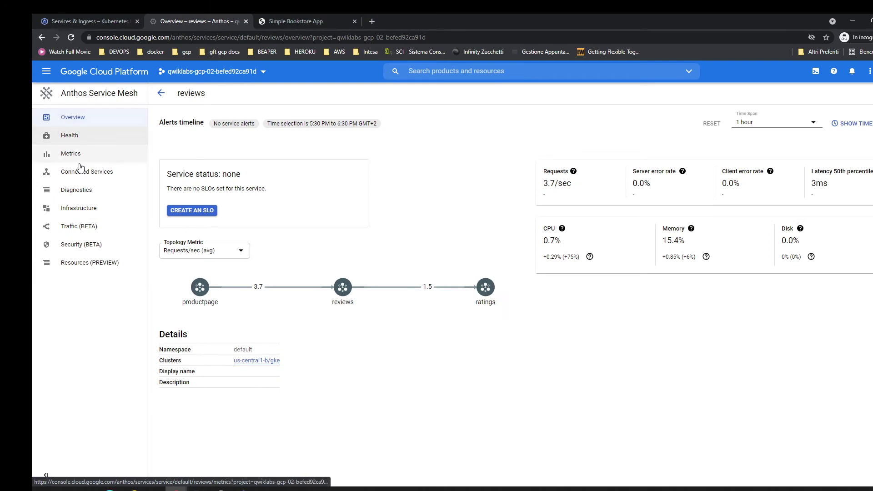
pyautogui.click(88, 232)
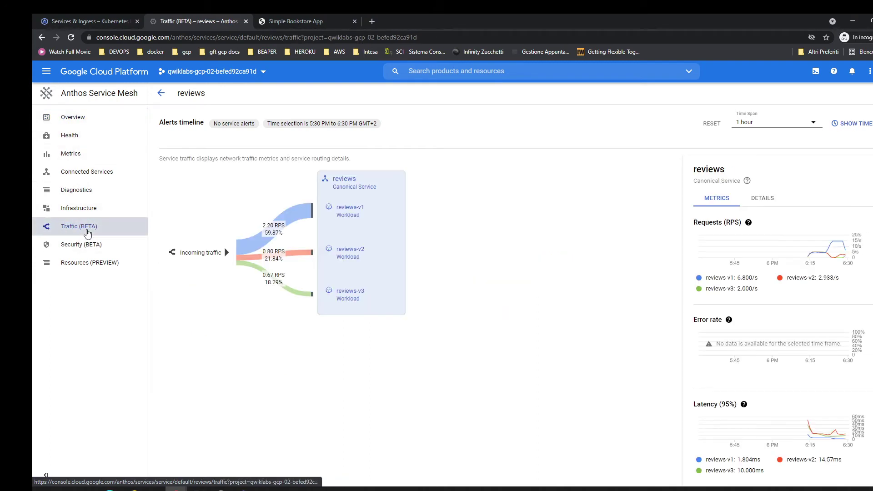
pyautogui.moveTo(284, 257)
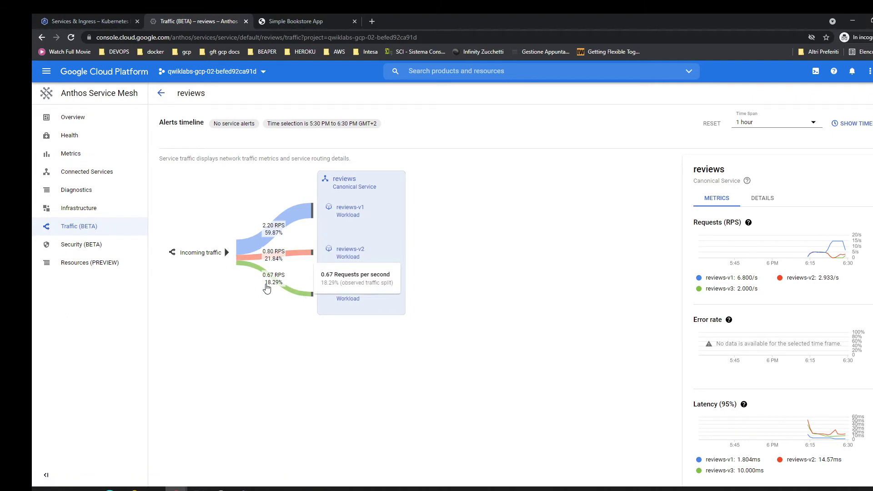
pyautogui.moveTo(274, 237)
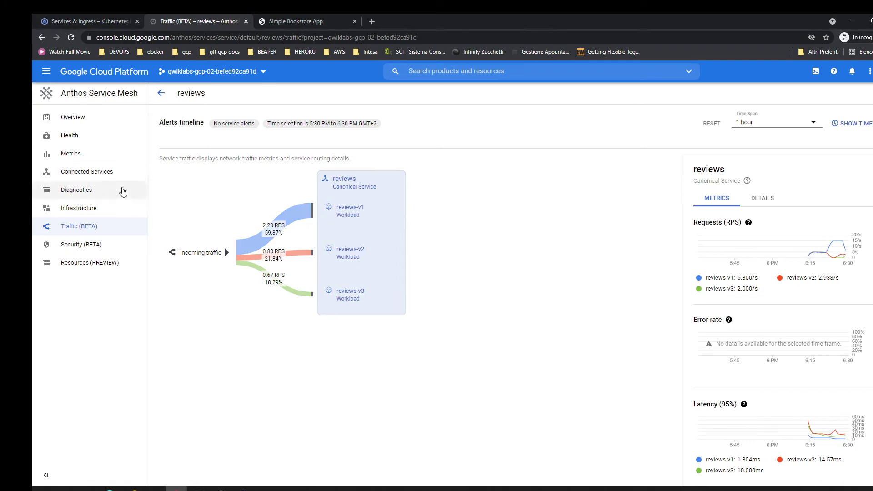
pyautogui.click(90, 210)
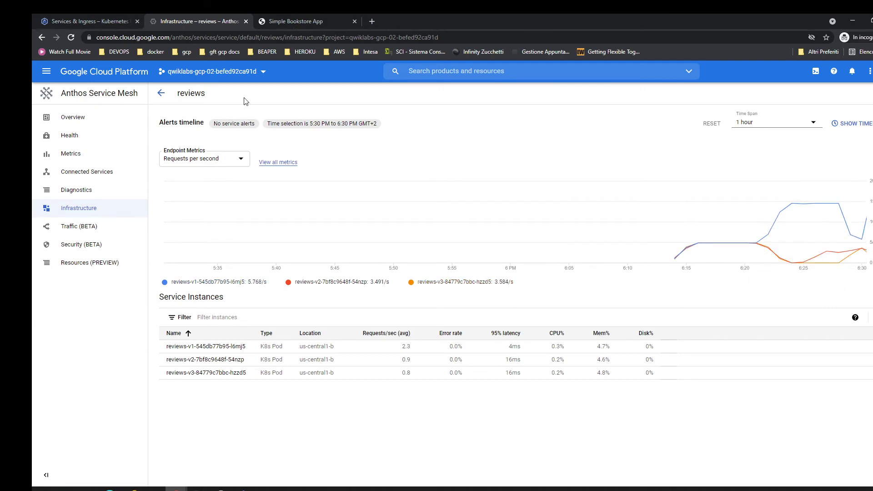
pyautogui.click(88, 21)
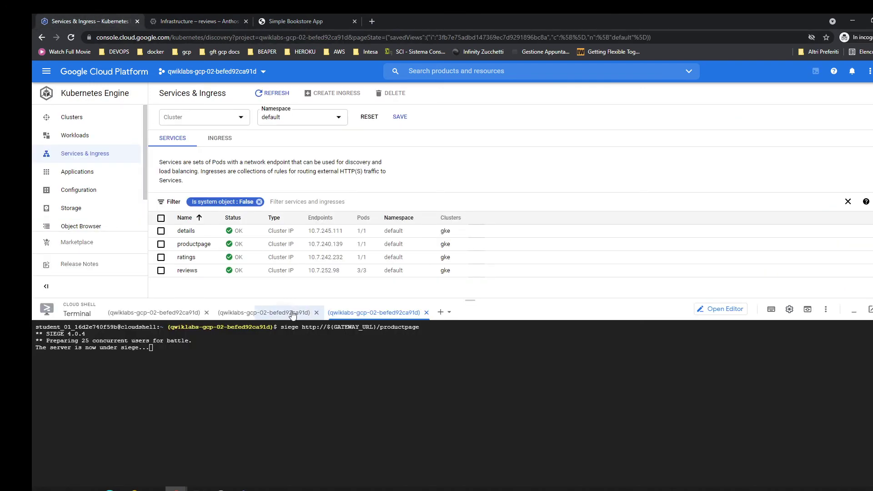
pyautogui.click(268, 312)
pyautogui.hotkey('ctrl', 'l')
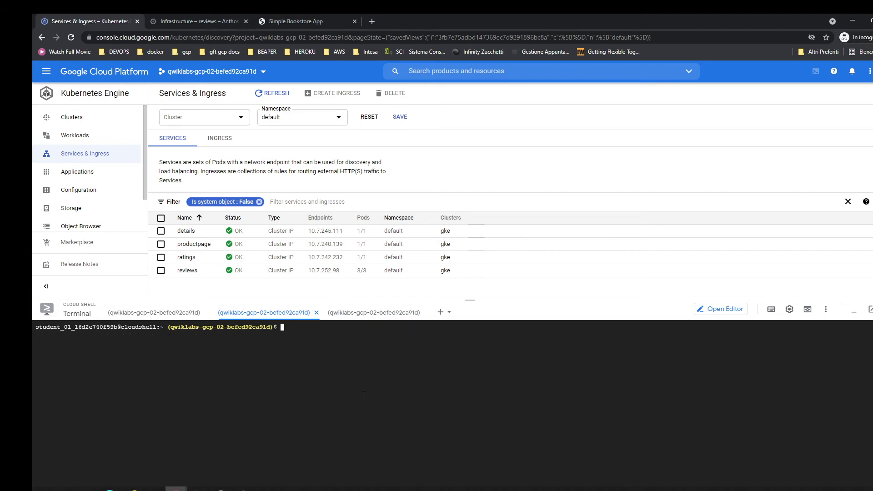
pyautogui.write('kubectl apply -f \\ https://raw.githubusercontent.com/istio/istio/master/samples/bookinfo/networking/virtual-service-reviews-50-v3.yaml')
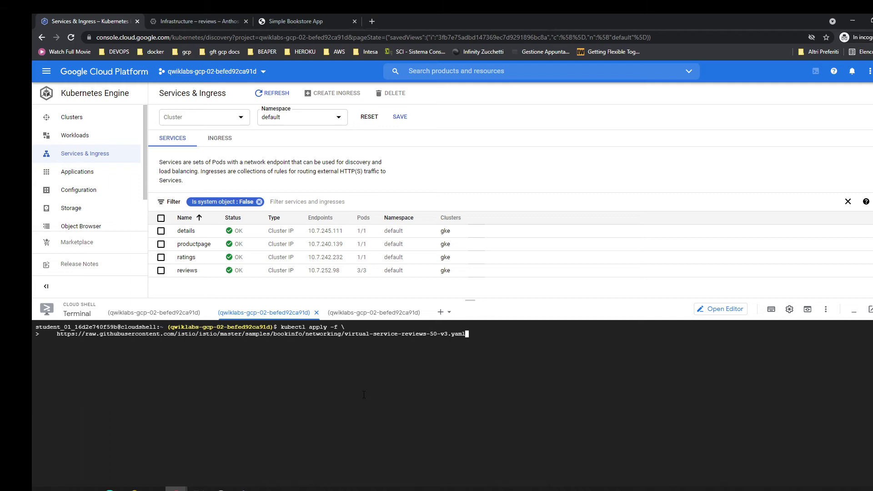
# - Reopen the reviews service from the Anthos Service Mesh services table and bring up its infrastructure metrics
pyautogui.click(223, 22)
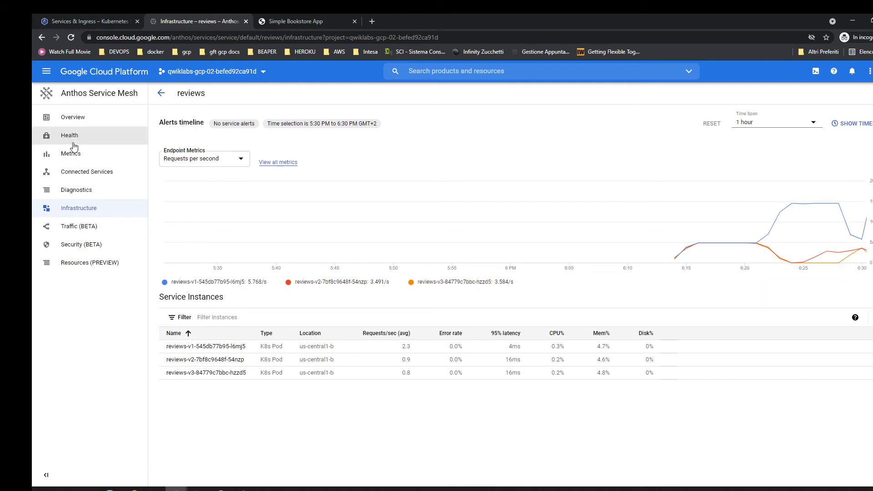
pyautogui.click(73, 94)
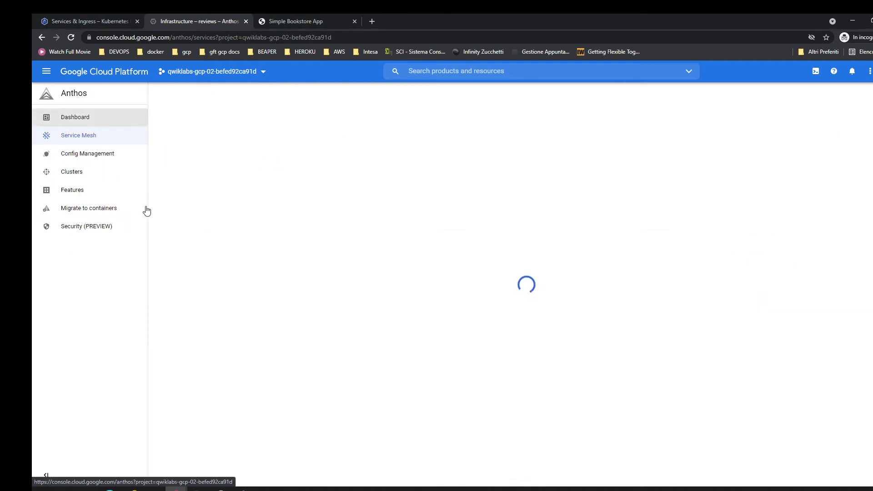
pyautogui.click(226, 344)
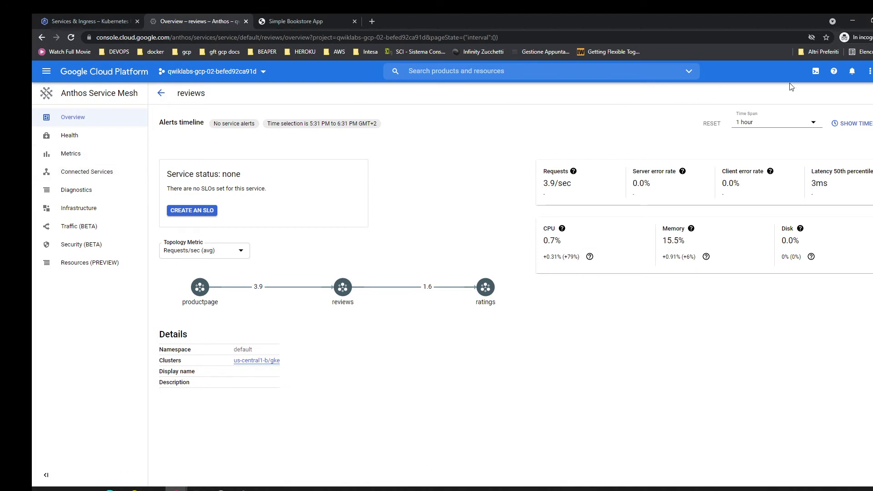
pyautogui.click(87, 94)
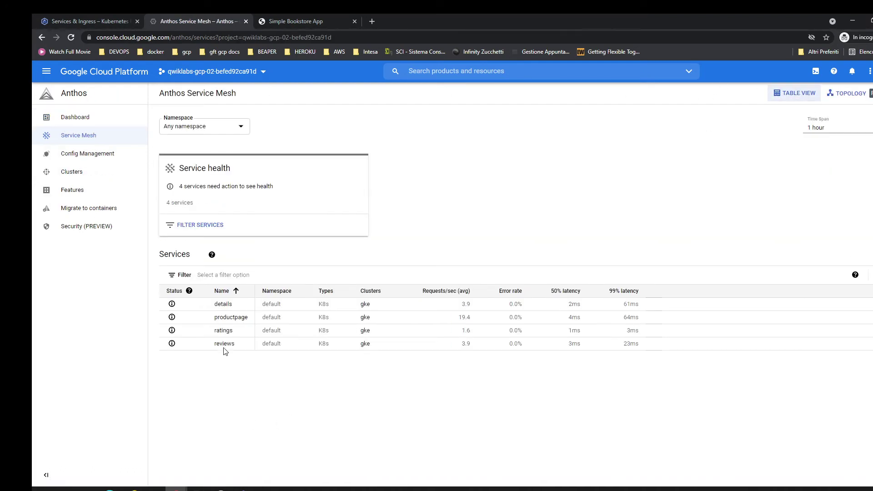
pyautogui.click(224, 350)
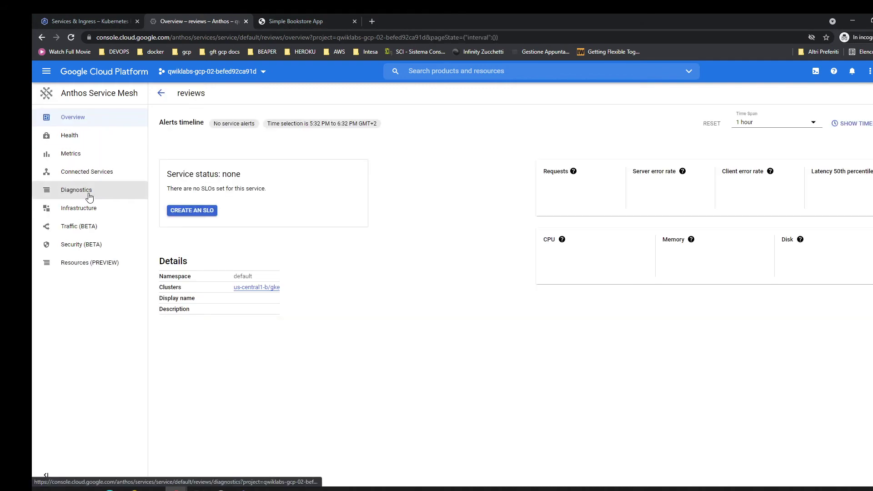
pyautogui.click(84, 209)
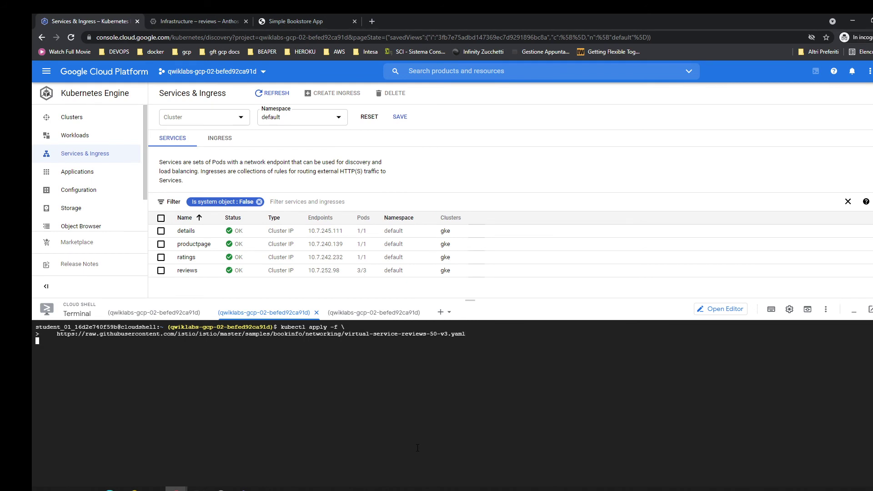
pyautogui.click(409, 310)
pyautogui.hotkey('ctrl', 'c')
pyautogui.press('Up')
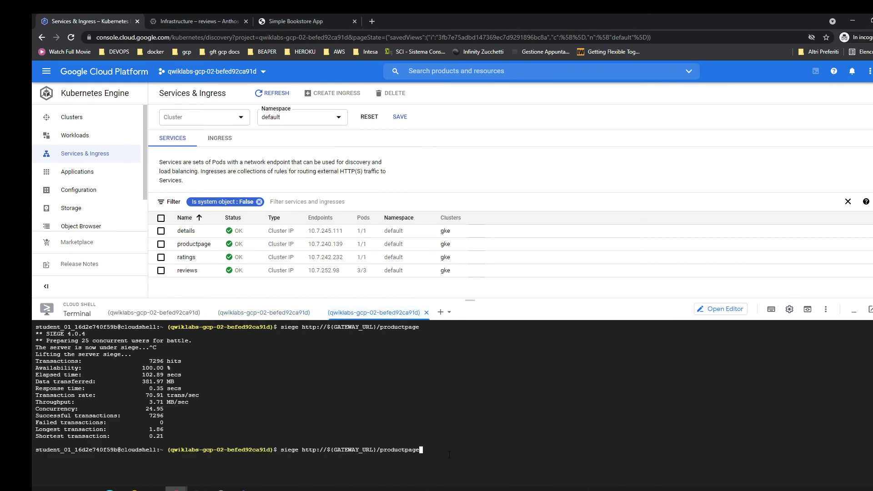
pyautogui.press('Return')
pyautogui.click(154, 312)
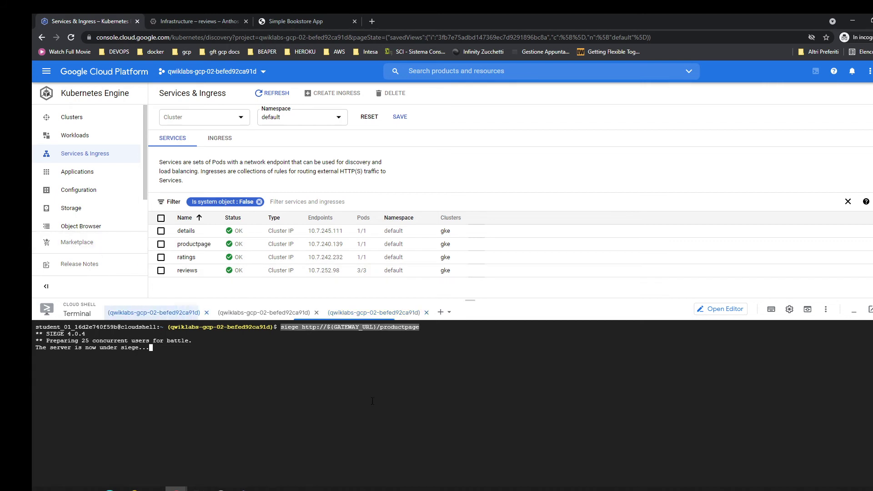
pyautogui.hotkey('ctrl', 'c')
pyautogui.hotkey('ctrl', 'l')
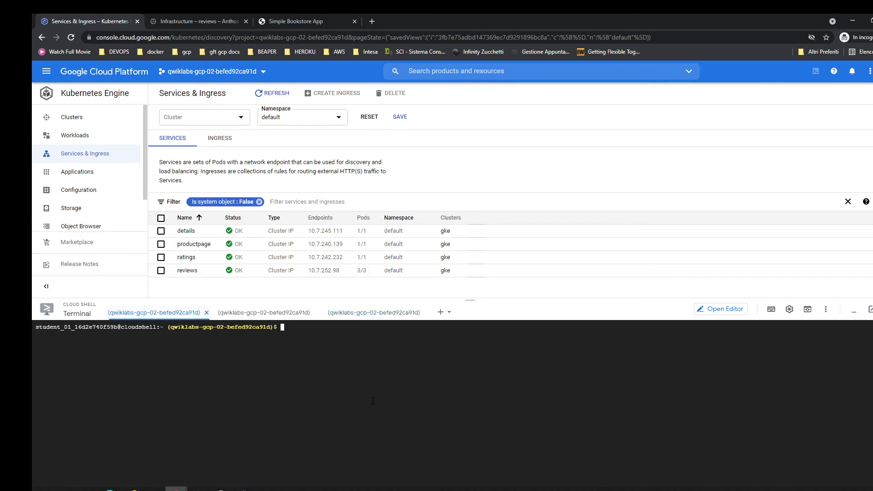
pyautogui.press('Up')
pyautogui.press('Return')
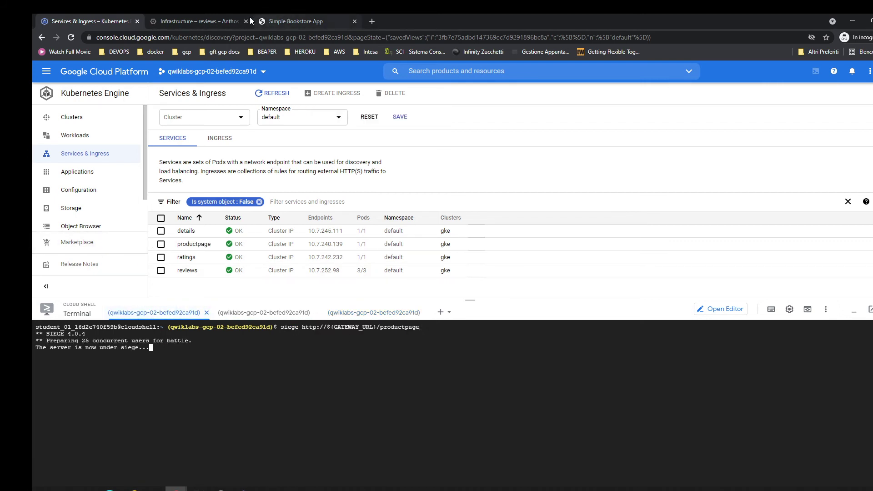
# - Go back through the Anthos dashboard's service mesh to the reviews service and examine the latest per-pod requests per second
pyautogui.click(228, 21)
pyautogui.click(89, 94)
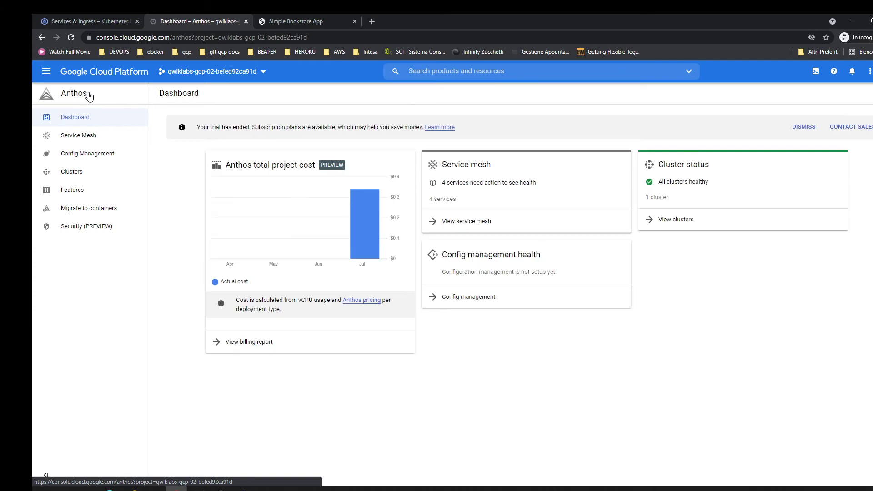
pyautogui.click(89, 139)
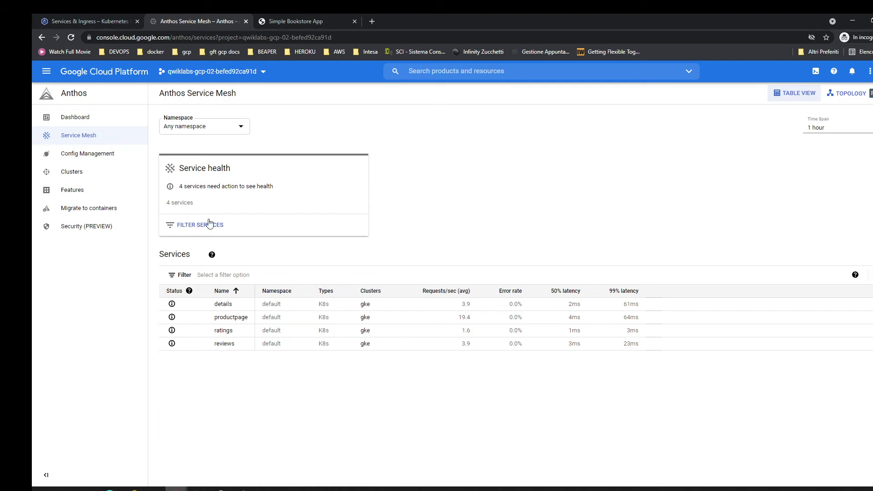
pyautogui.click(227, 344)
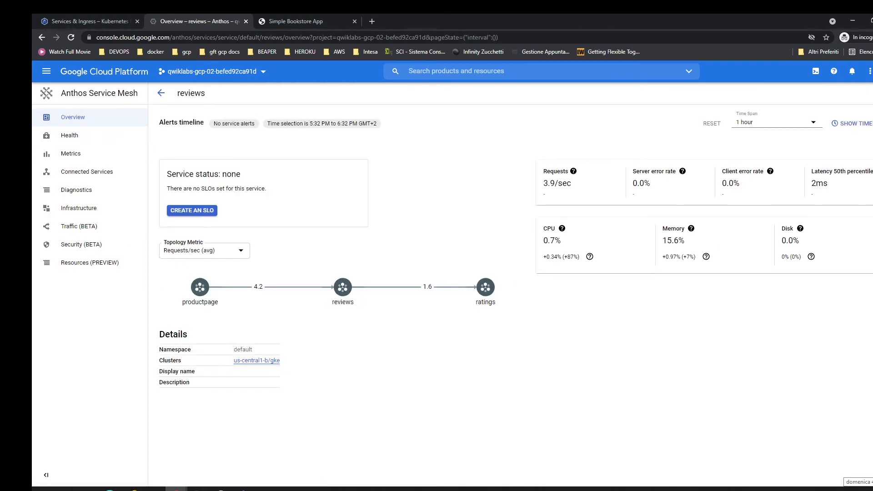
pyautogui.click(75, 212)
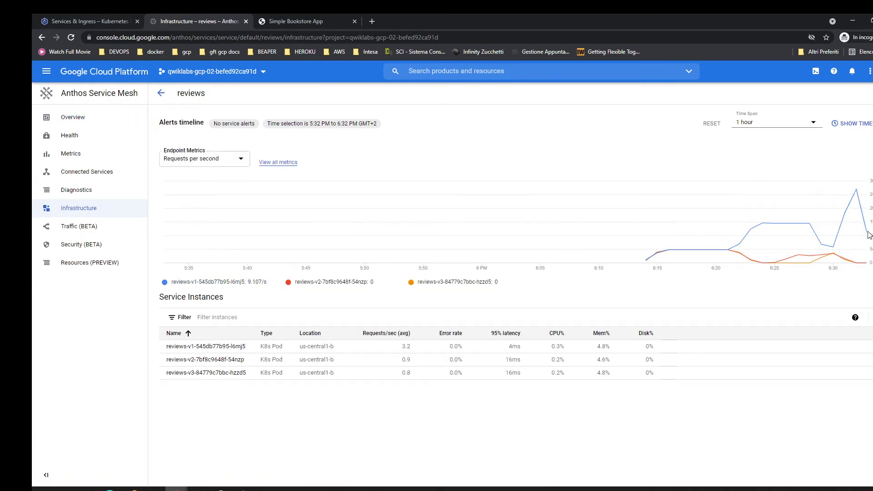
pyautogui.moveTo(868, 235)
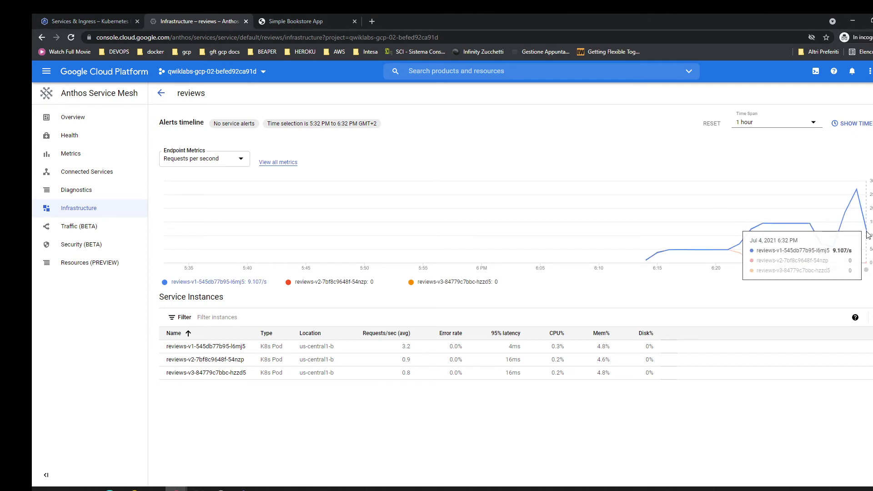
# - Show the alerts timeline for the reviews service and examine its observed traffic split among the v1, v2 and v3 workloads
pyautogui.click(851, 123)
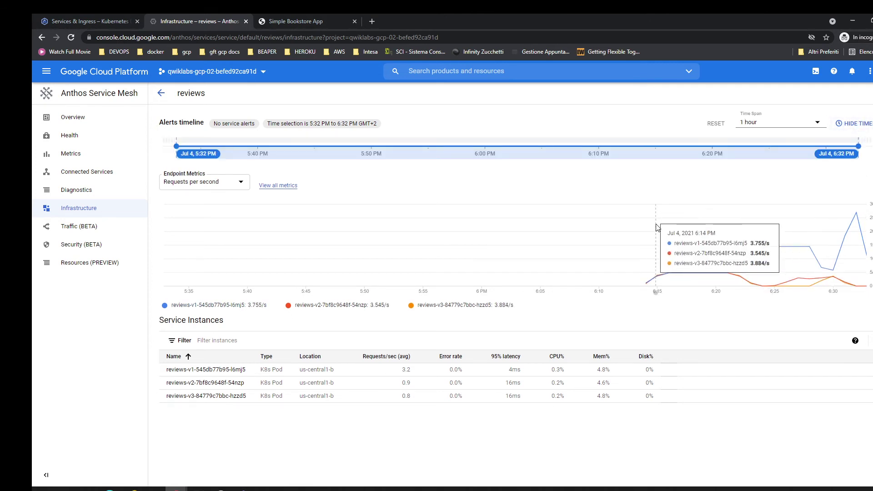
pyautogui.click(228, 182)
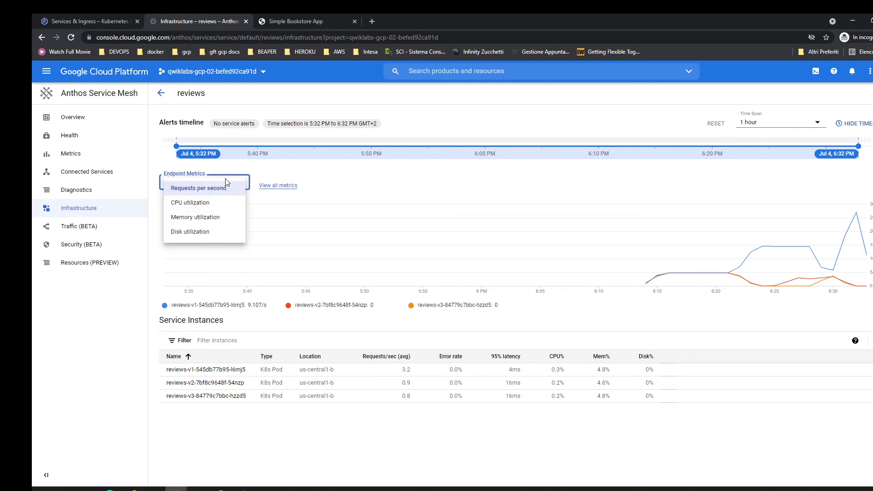
pyautogui.click(361, 191)
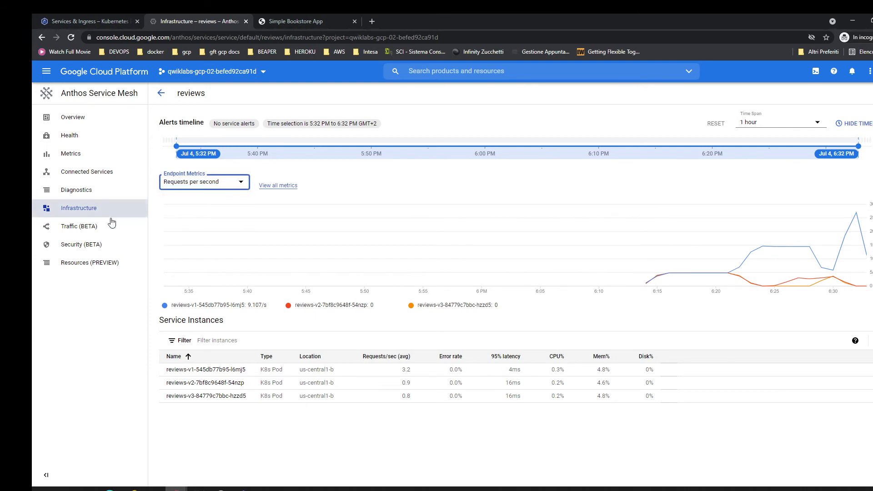
pyautogui.click(92, 227)
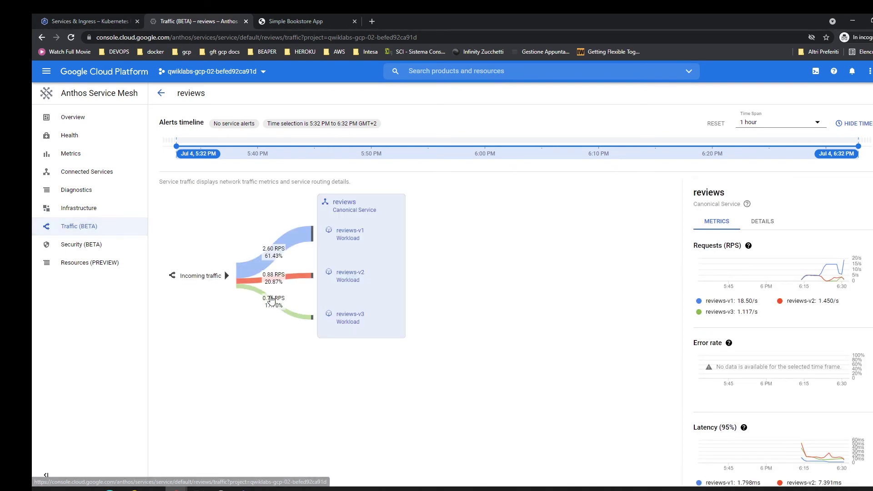
pyautogui.moveTo(274, 279)
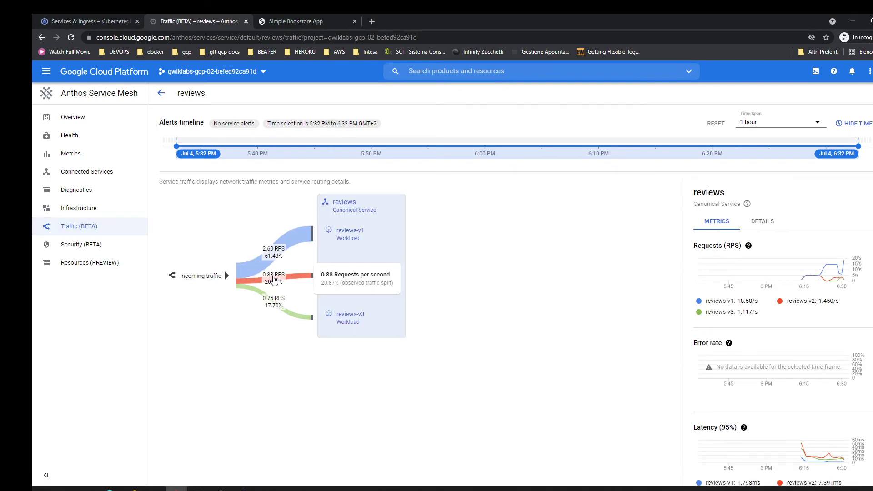
pyautogui.moveTo(275, 303)
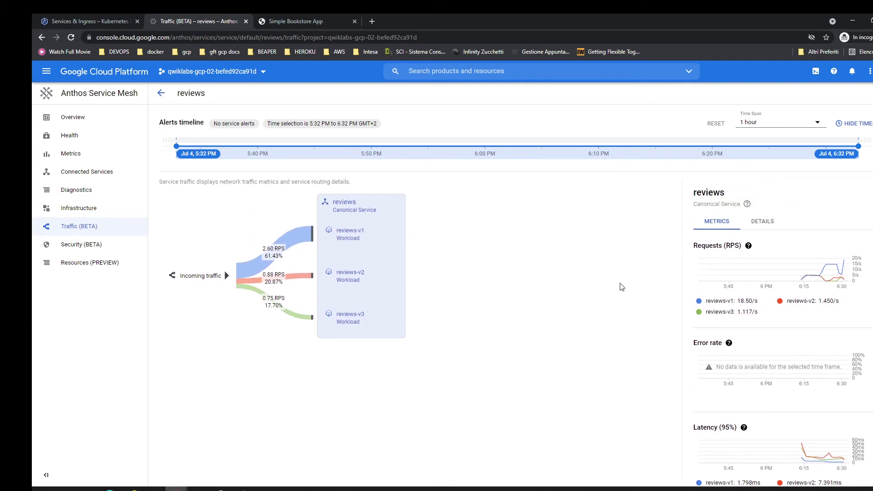
# - Review the reviews service's infrastructure, diagnostics, connected services, metrics, health and overview pages
pyautogui.click(98, 208)
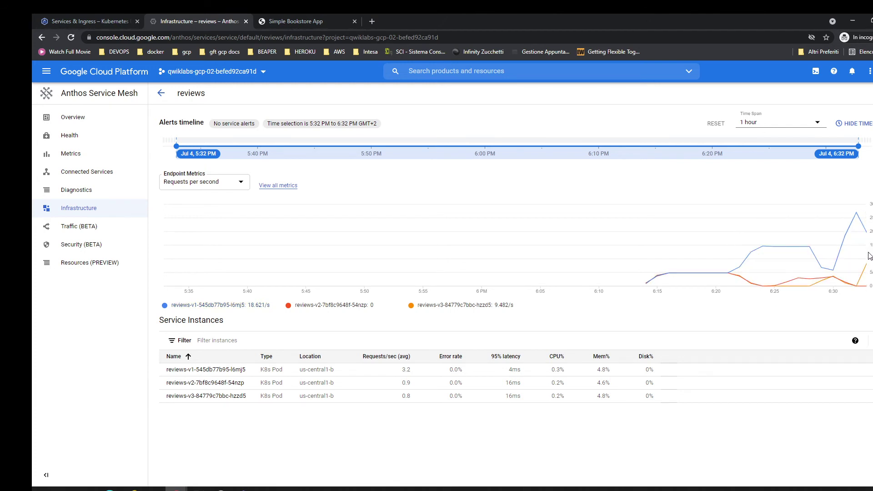
pyautogui.click(78, 190)
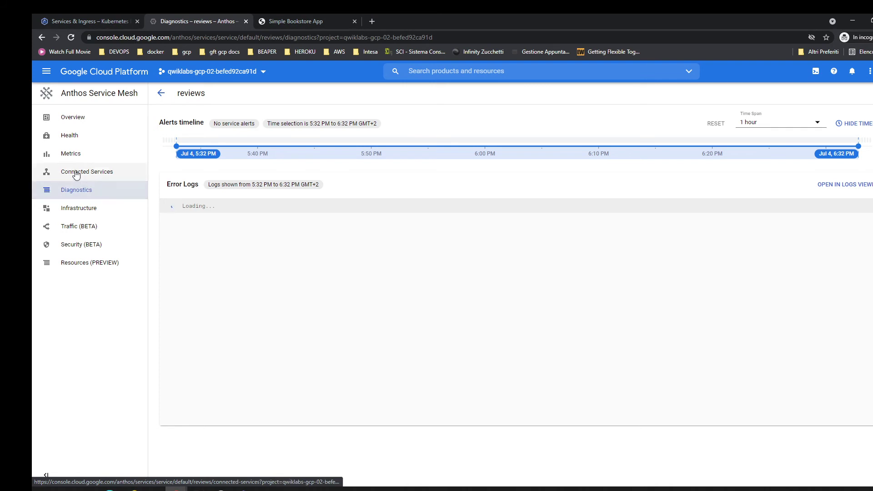
pyautogui.click(75, 171)
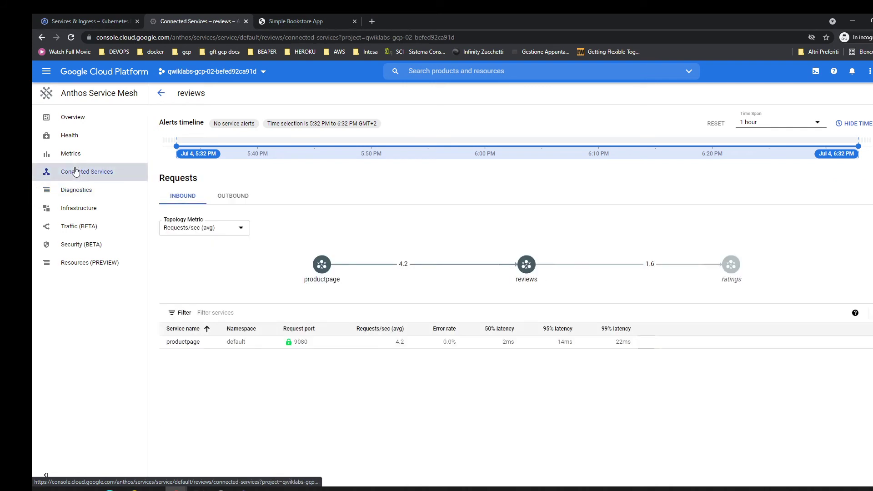
pyautogui.click(75, 153)
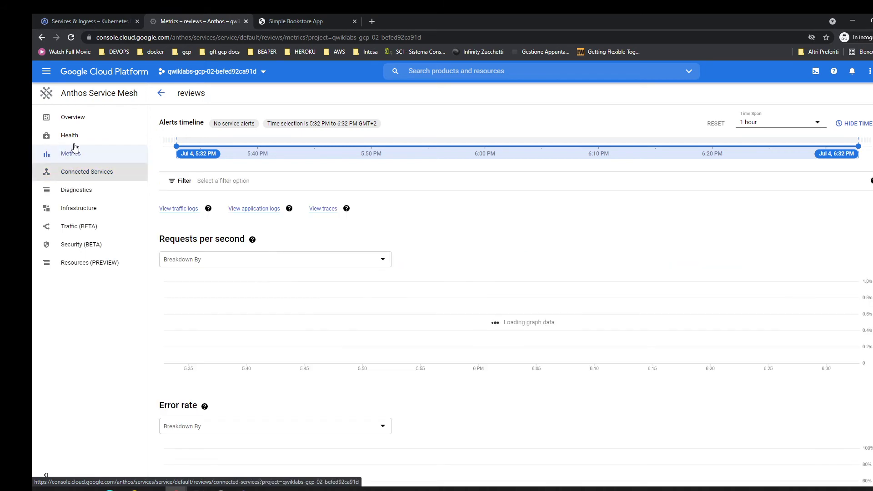
pyautogui.click(70, 145)
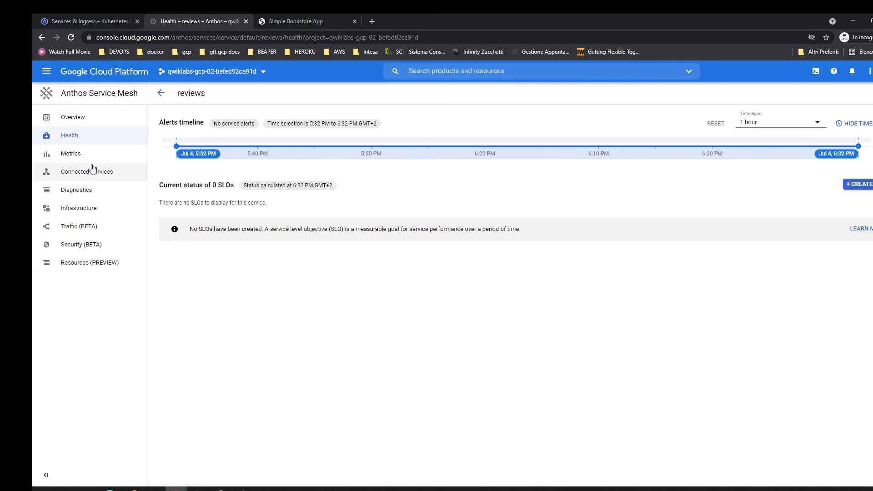
pyautogui.click(77, 120)
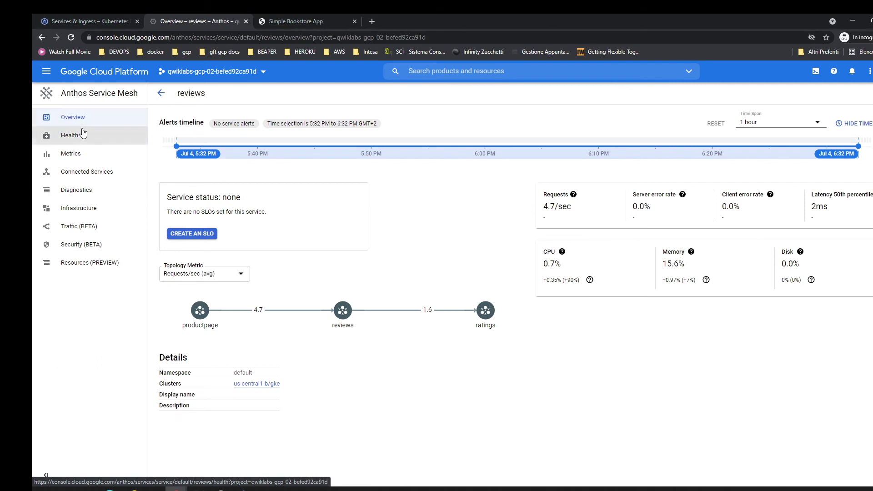
# - Reload the reviews service from the mesh services table and compare its v1, v2 and v3 pods in the infrastructure chart
pyautogui.click(75, 92)
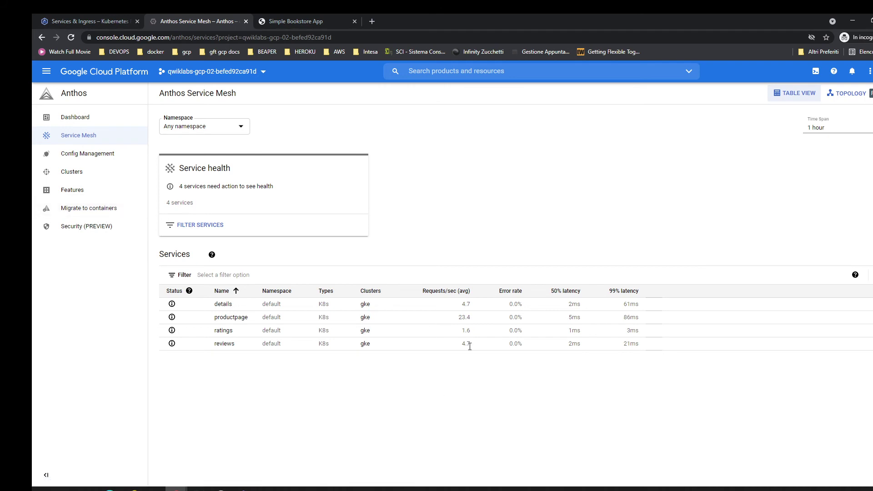
pyautogui.click(224, 344)
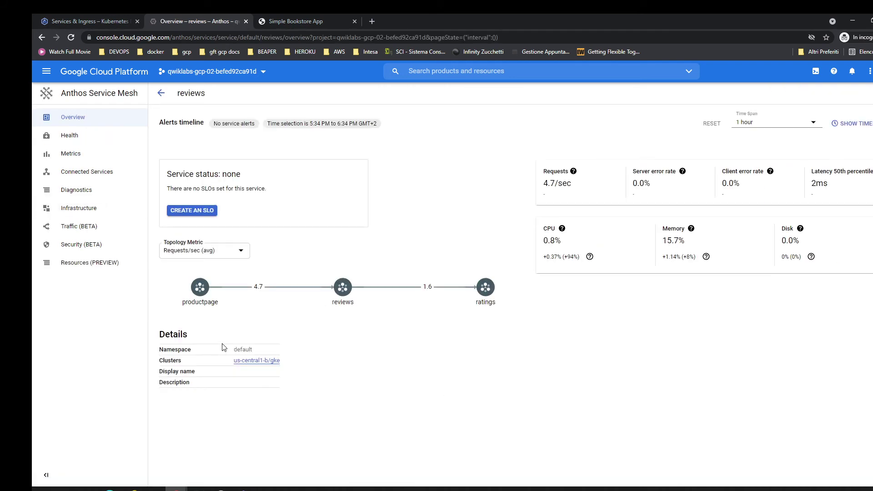
pyautogui.click(76, 209)
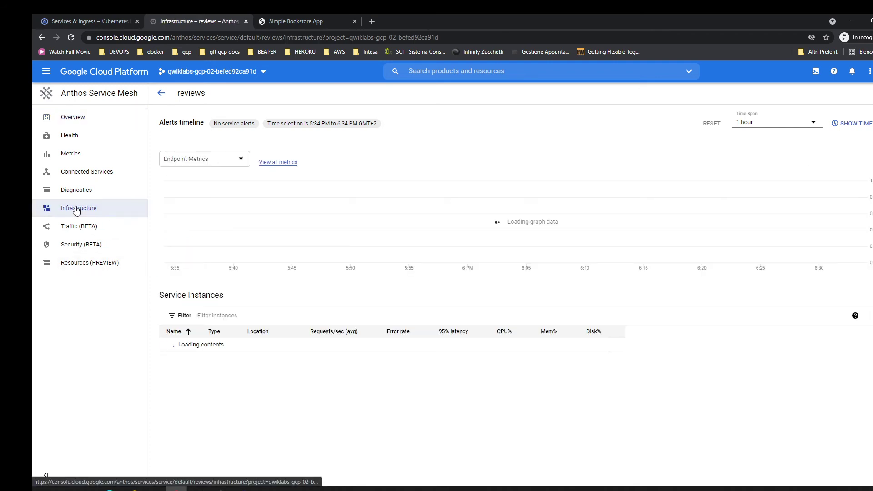
pyautogui.moveTo(867, 233)
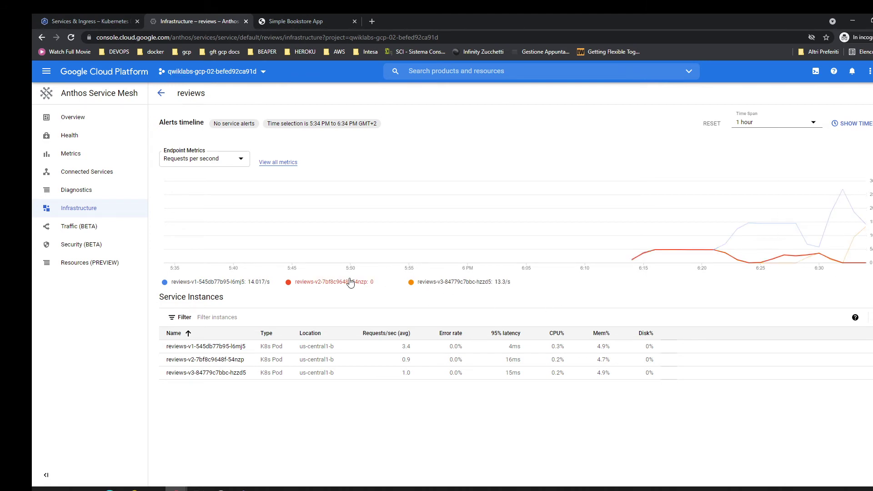
# - Show the reviews service's traffic view, examine the observed split among its workloads and inspect the reviews-v3 workload's details
pyautogui.click(74, 225)
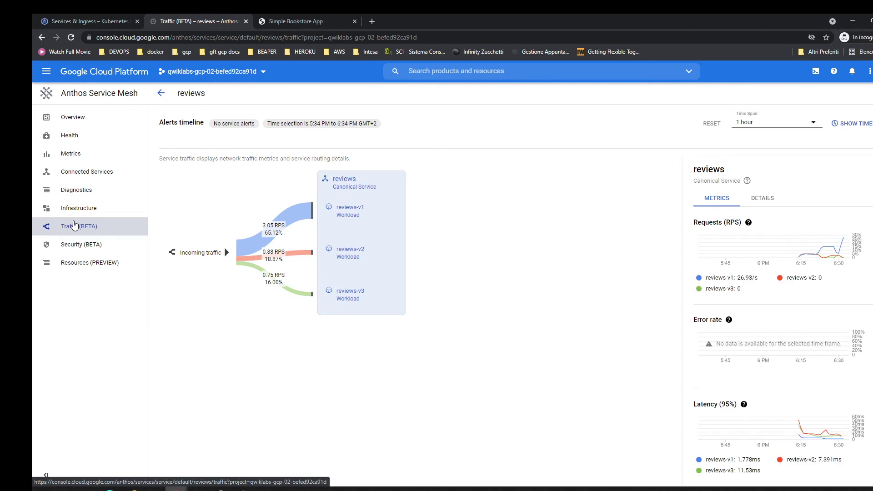
pyautogui.moveTo(276, 285)
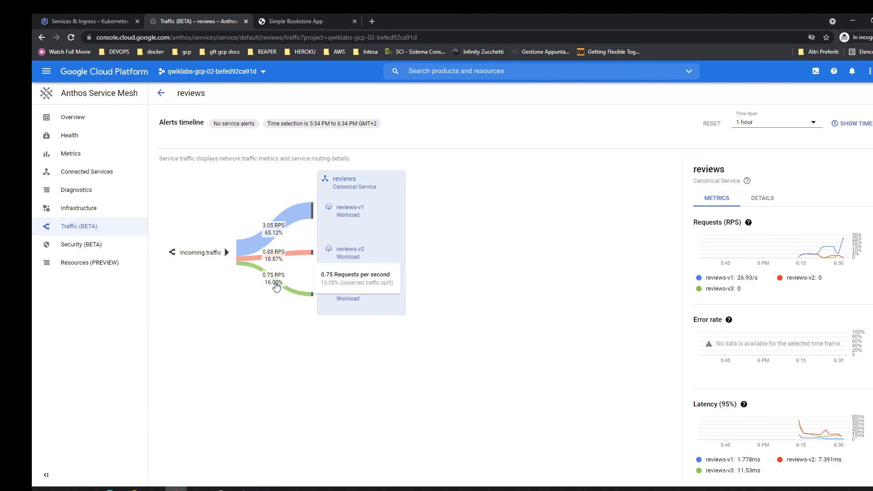
pyautogui.moveTo(270, 236)
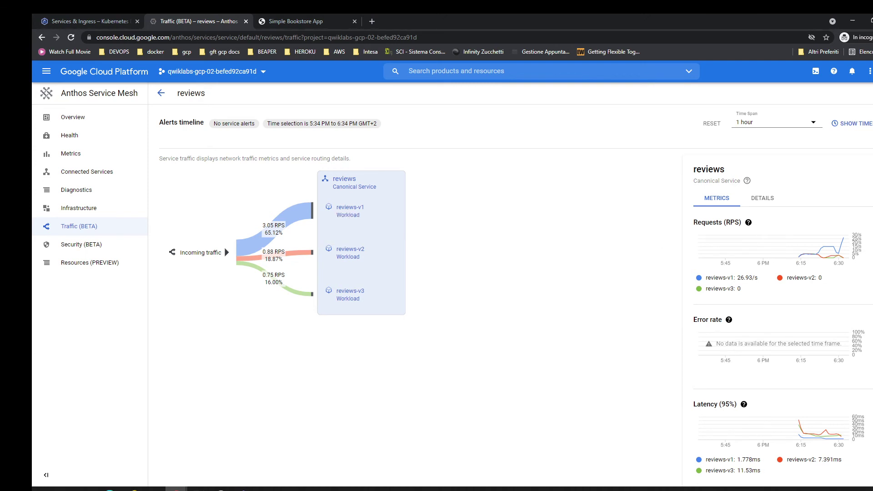
pyautogui.click(811, 123)
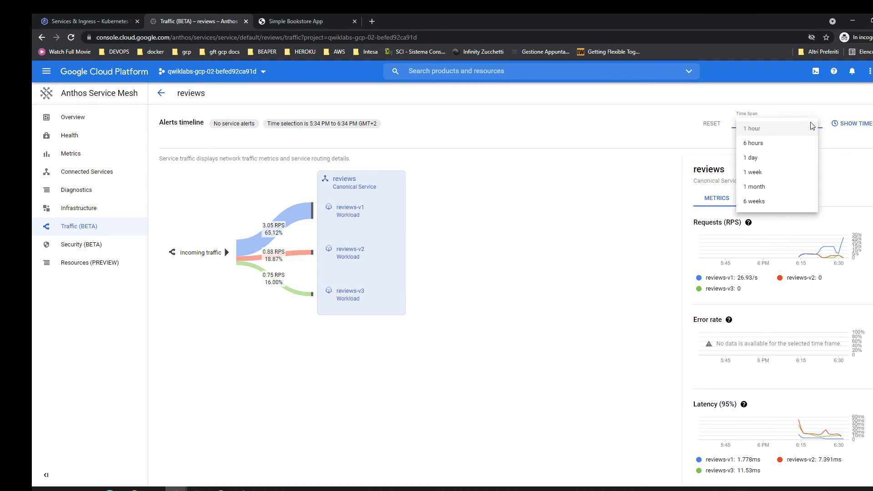
pyautogui.click(418, 281)
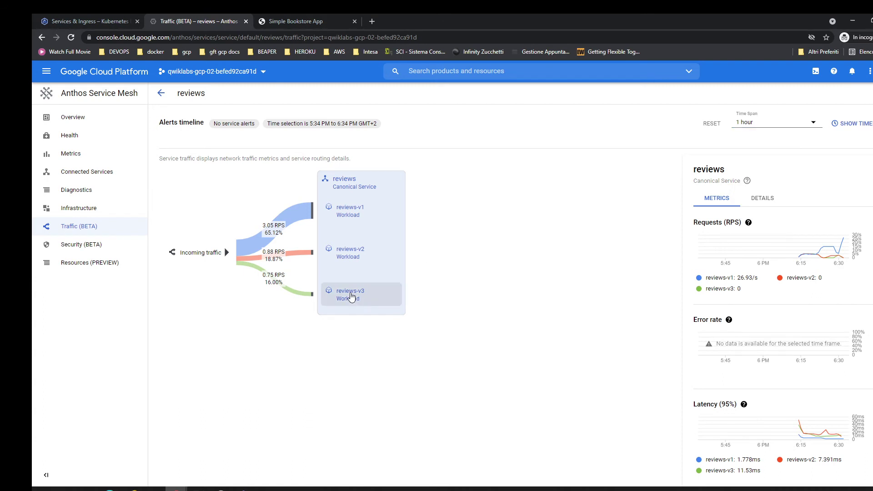
pyautogui.click(351, 296)
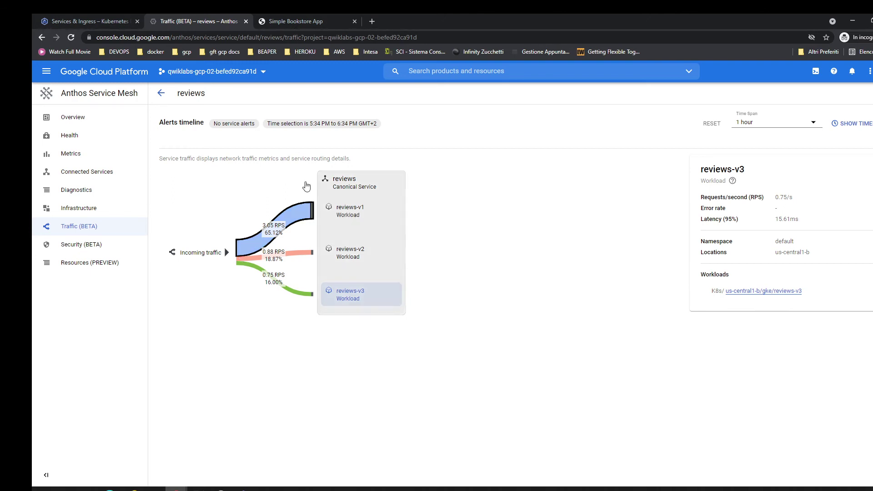
# - Reload the reviews traffic diagram by way of the infrastructure chart and examine the updated request rates and v3 traffic split
pyautogui.click(72, 210)
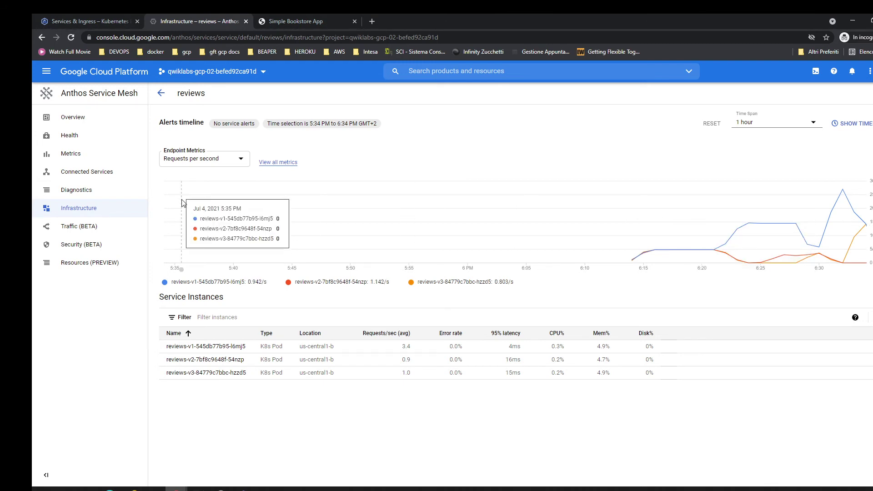
pyautogui.click(75, 227)
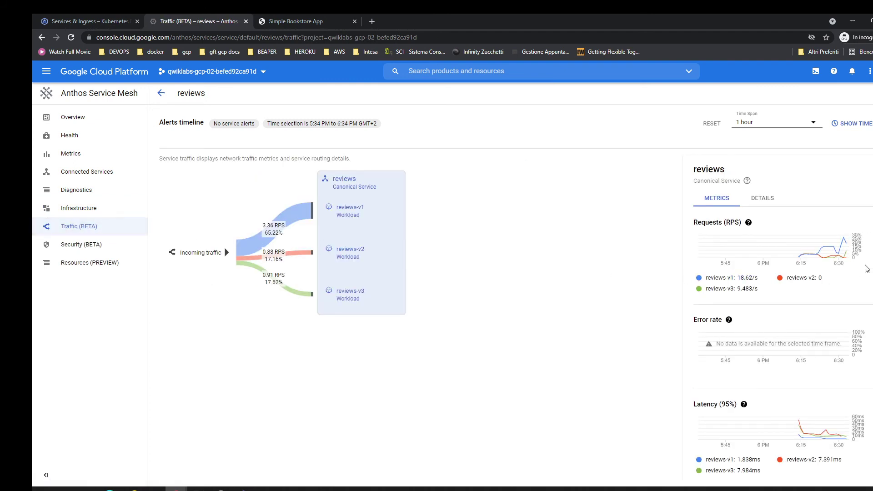
pyautogui.moveTo(848, 254)
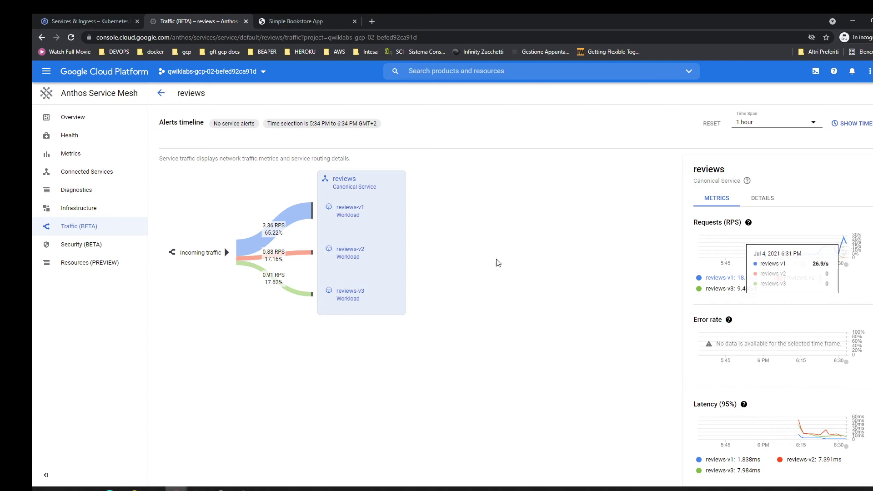
pyautogui.moveTo(270, 286)
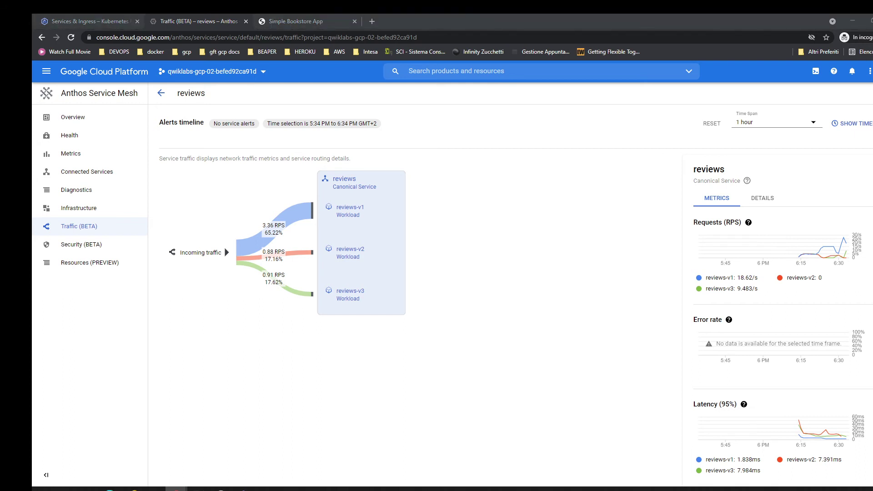
pyautogui.click(450, 367)
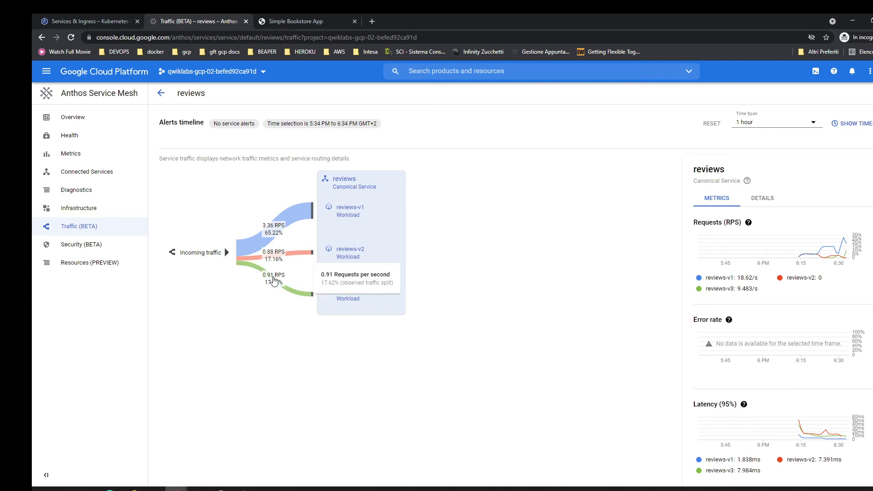
# - Reopen the reviews service from the mesh services table and check its infrastructure chart and traffic split
pyautogui.click(86, 93)
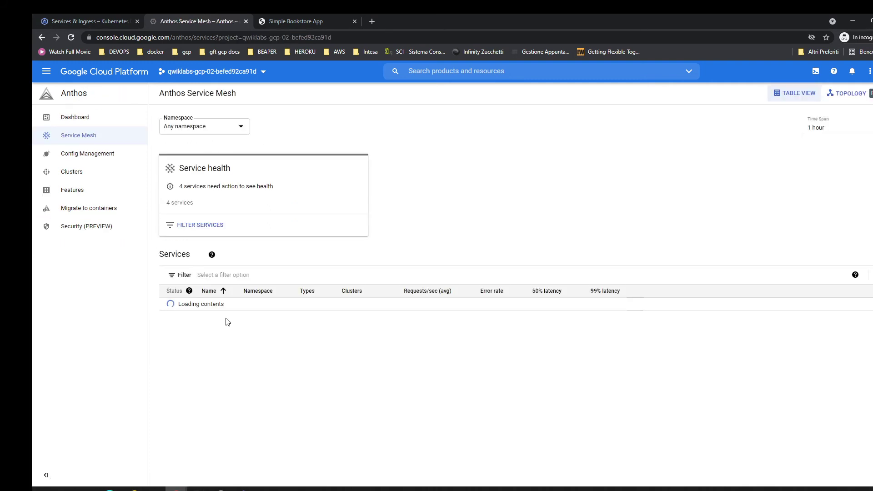
pyautogui.click(224, 343)
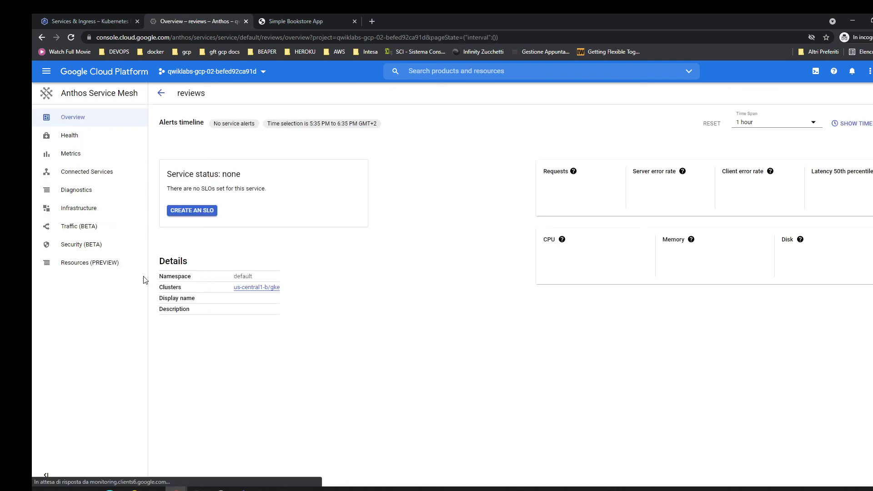
pyautogui.click(93, 216)
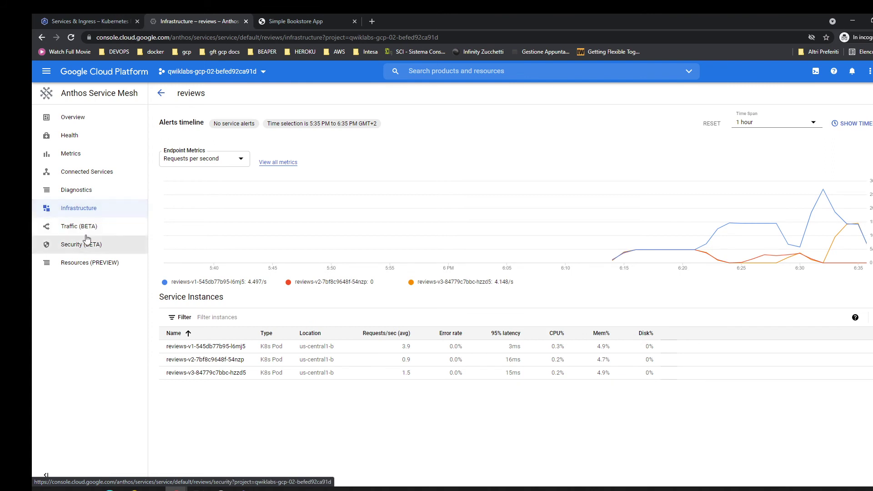
pyautogui.click(87, 230)
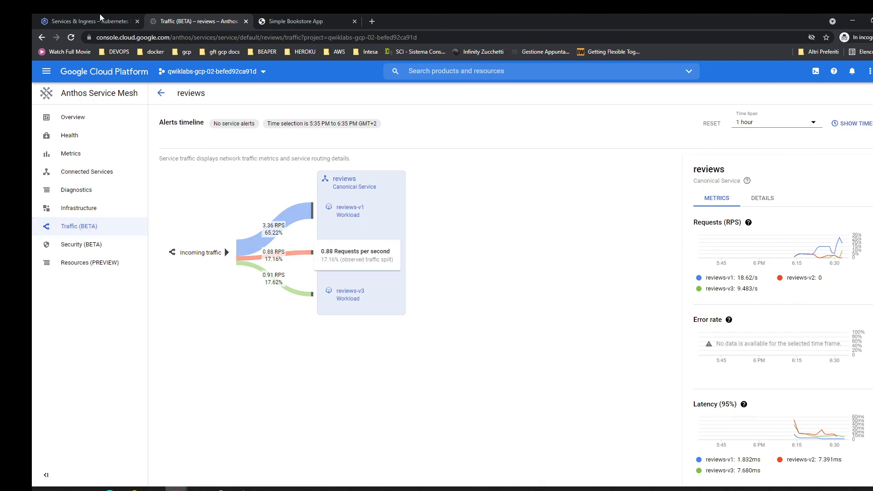
# - Stop the siege runs in the first and third Cloud Shell sessions and apply Istio's virtual-service-reviews-v3.yaml with kubectl in the second
pyautogui.hotkey('ctrl', 'shift', 'Tab')
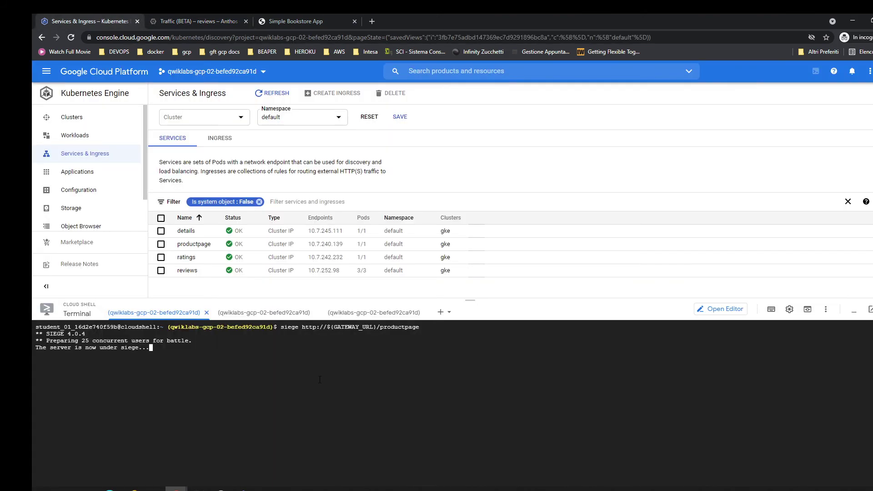
pyautogui.hotkey('ctrl', 'c')
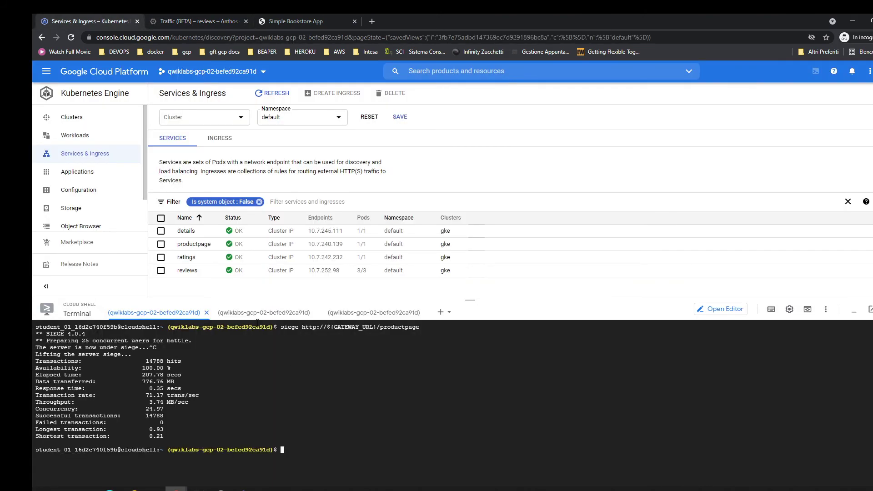
pyautogui.click(257, 318)
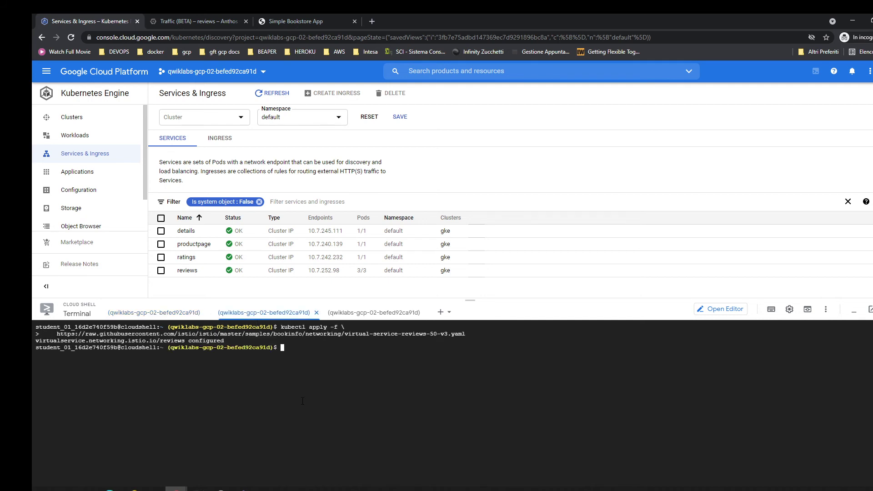
pyautogui.press('Up')
pyautogui.click(374, 313)
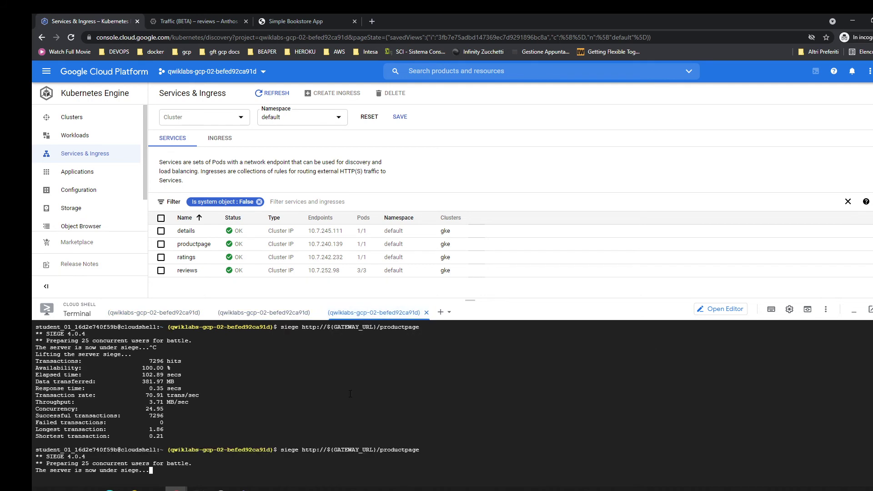
pyautogui.hotkey('ctrl', 'c')
pyautogui.hotkey('ctrl', 'l')
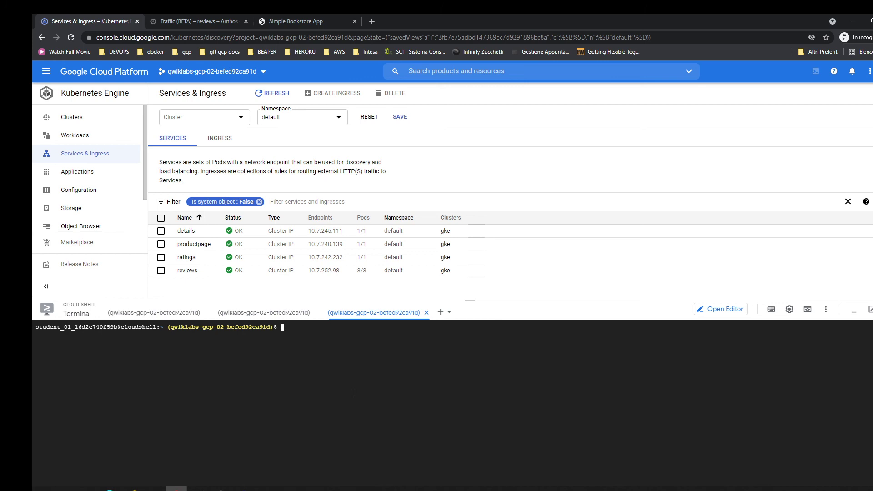
pyautogui.click(281, 316)
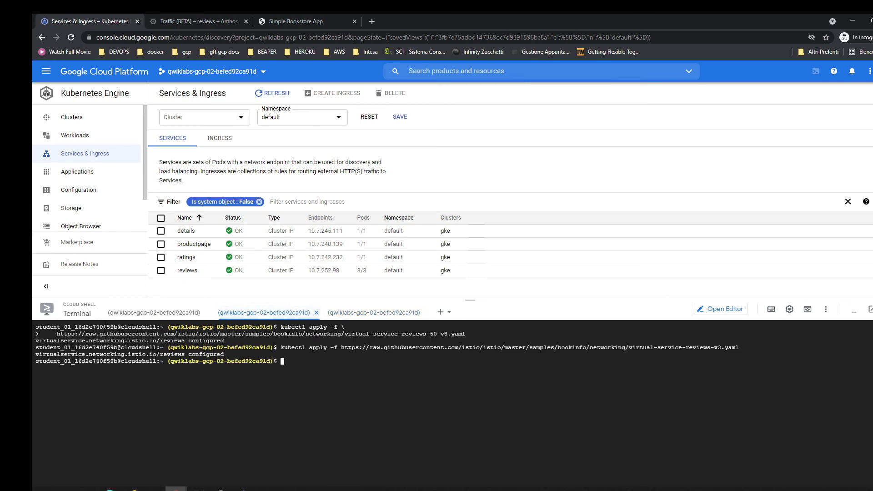
pyautogui.click(154, 312)
pyautogui.hotkey('ctrl', 'l')
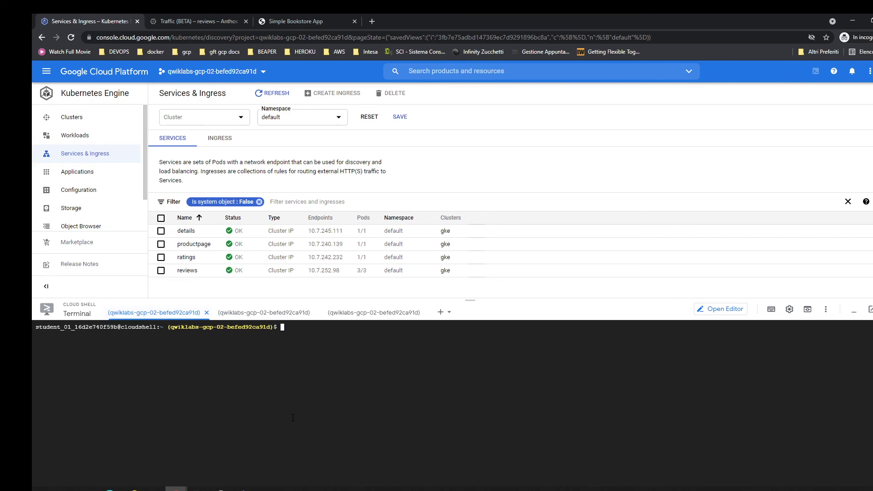
pyautogui.press('Up')
pyautogui.press('Return')
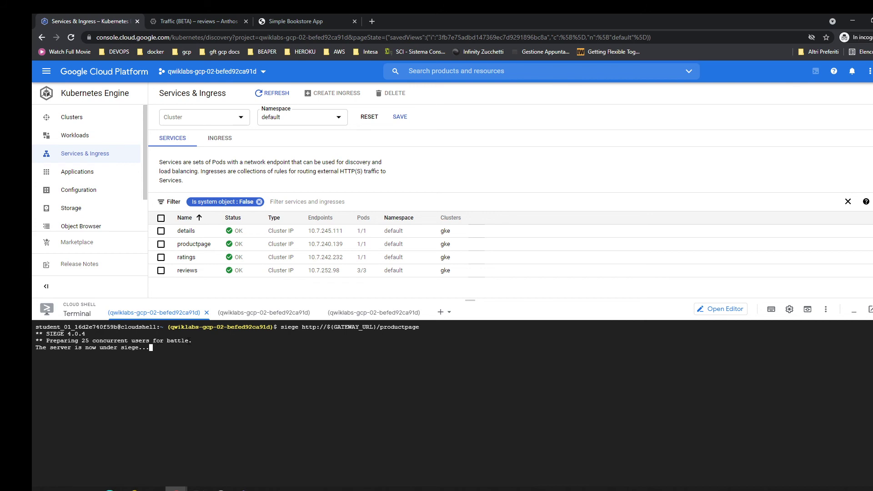
pyautogui.click(356, 313)
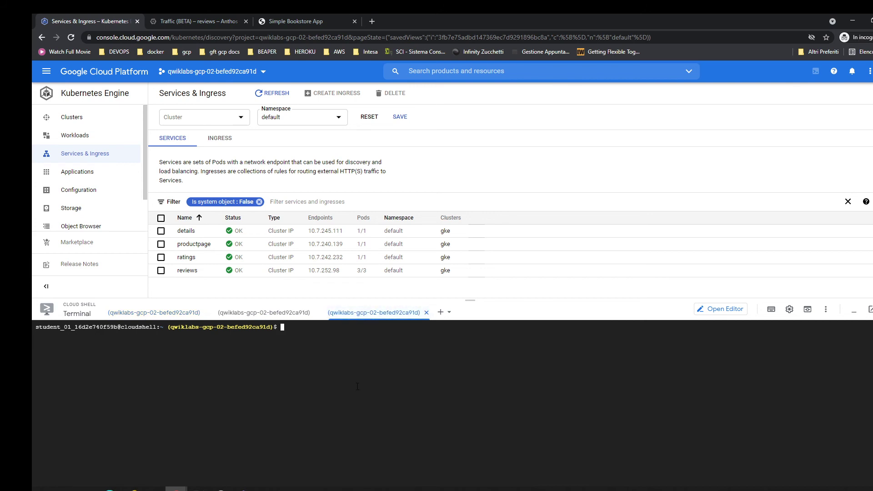
pyautogui.press('Up')
pyautogui.press('Return')
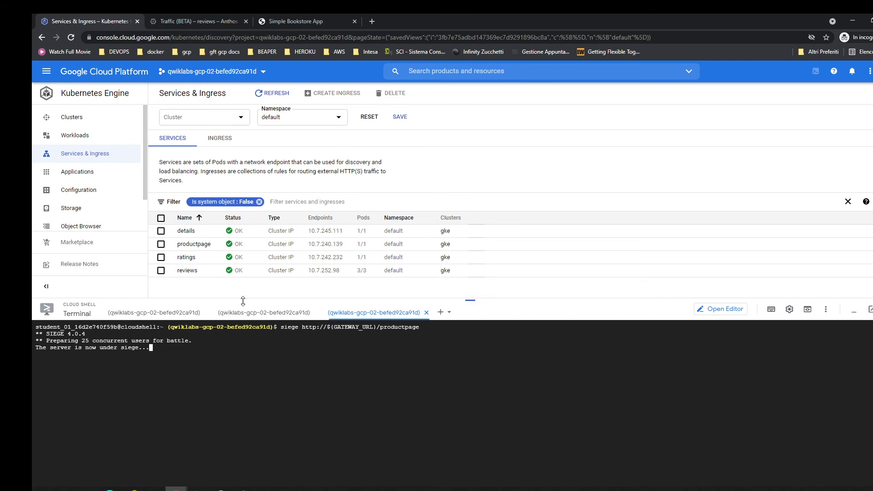
pyautogui.click(254, 312)
# - Close the blank reviews traffic page and reopen the Anthos dashboard in a new browser tab from the Kubernetes Engine page
pyautogui.click(179, 21)
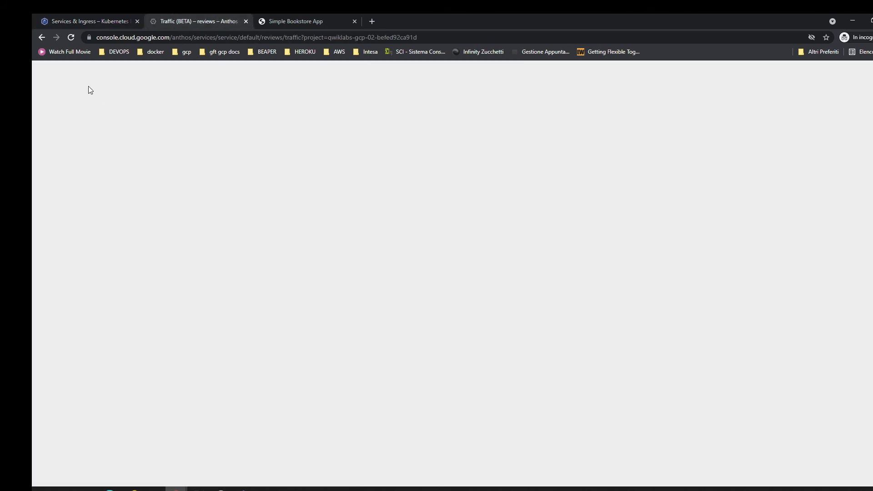
pyautogui.click(71, 38)
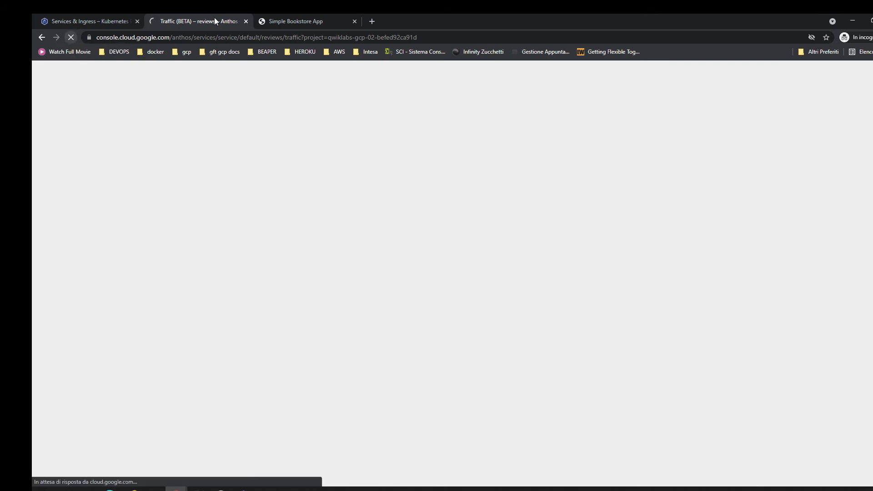
pyautogui.hotkey('ctrl', 'w')
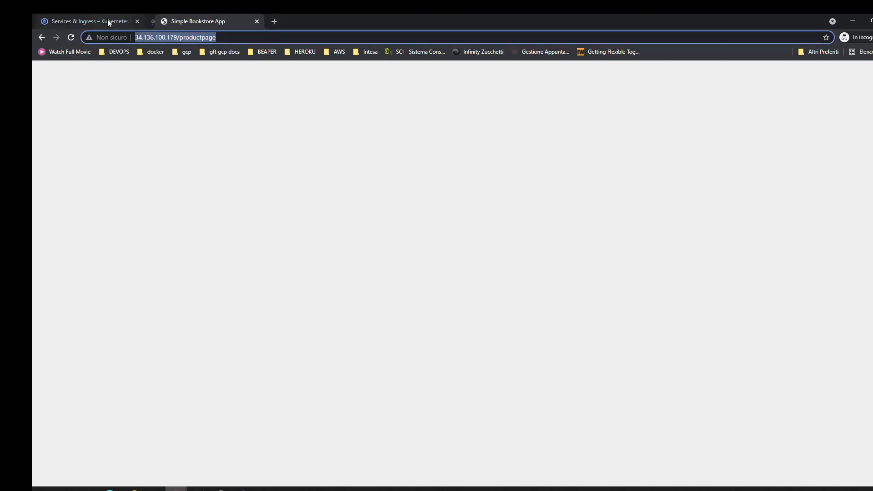
pyautogui.click(108, 21)
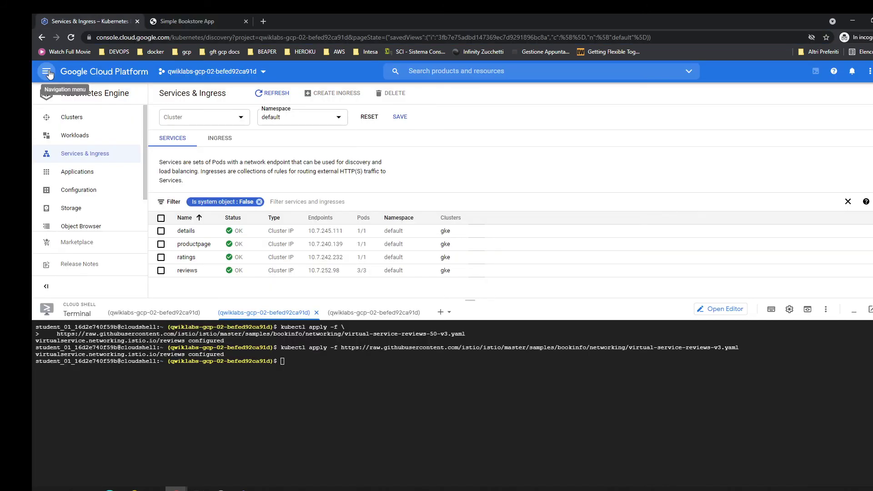
pyautogui.click(48, 73)
pyautogui.rightClick(99, 283)
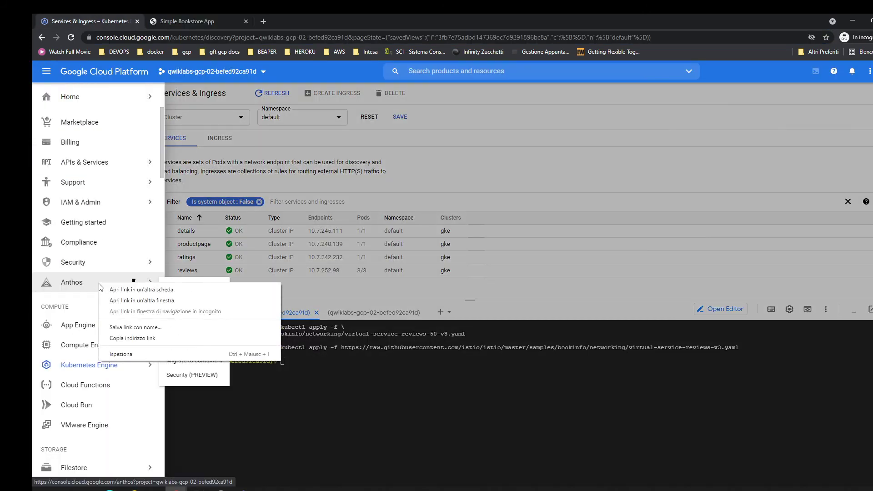
pyautogui.click(141, 289)
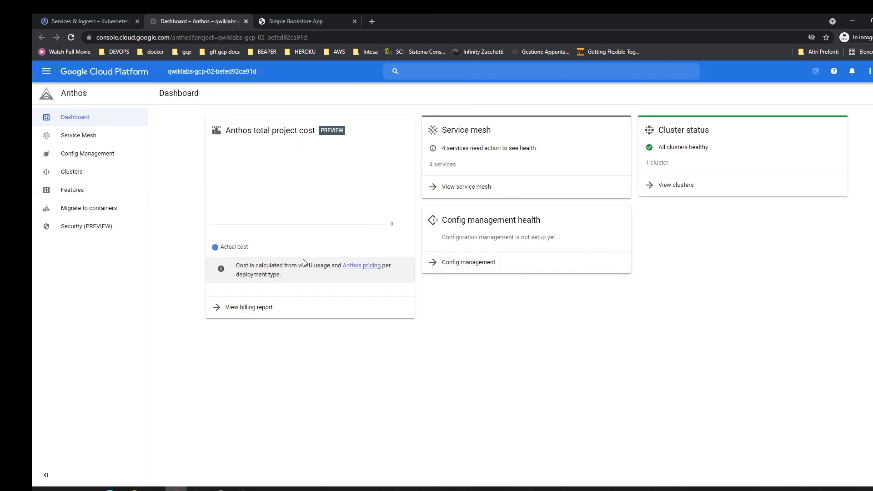
# - Open the reviews service from the service mesh and examine the latest v3 pod requests per second in the infrastructure chart
pyautogui.click(90, 136)
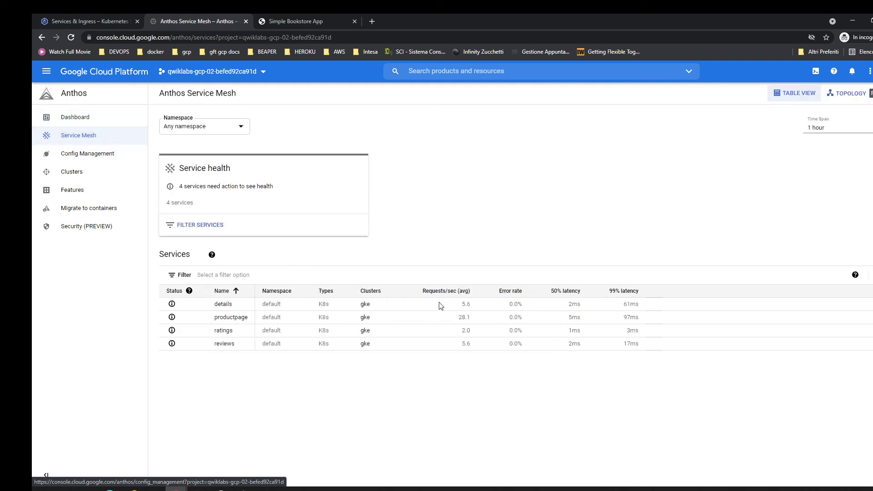
pyautogui.click(222, 345)
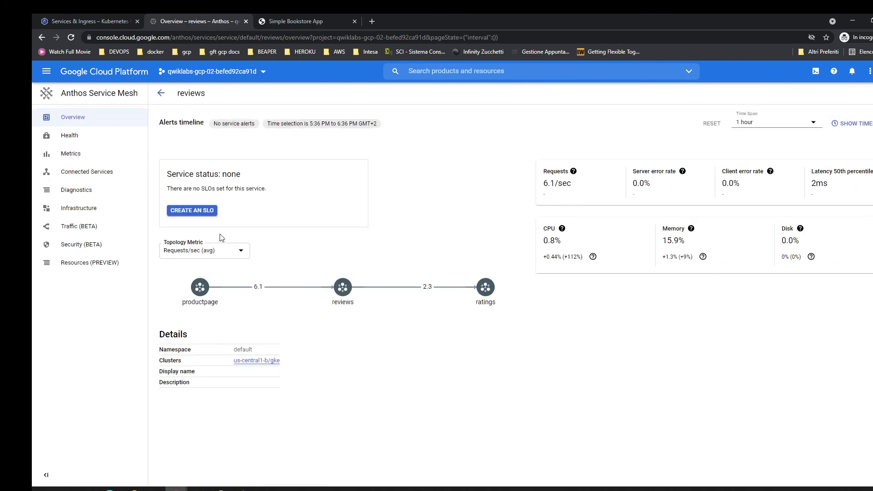
pyautogui.click(88, 214)
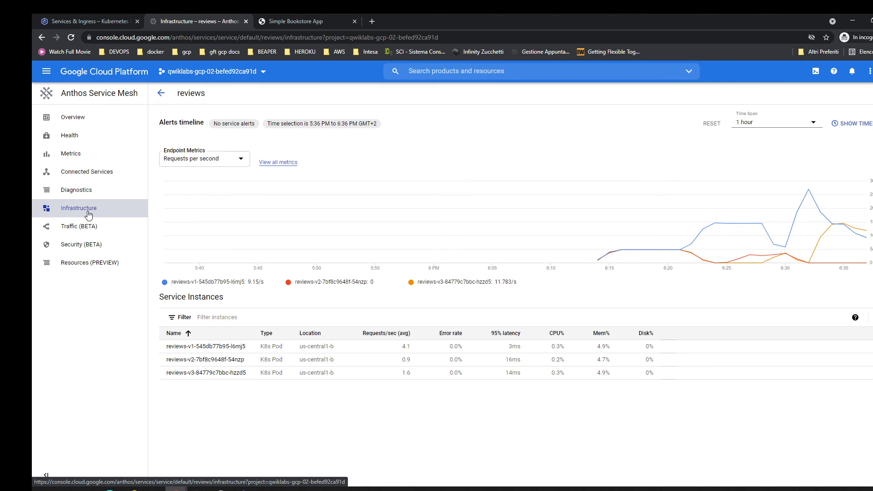
pyautogui.moveTo(863, 219)
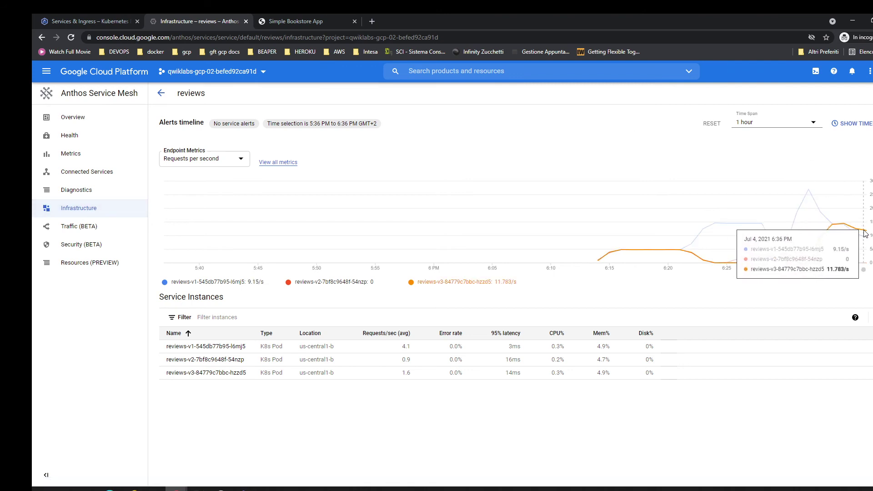
# - Examine the traffic split between the reviews workloads in the Traffic view, and return to the service mesh list
pyautogui.click(97, 231)
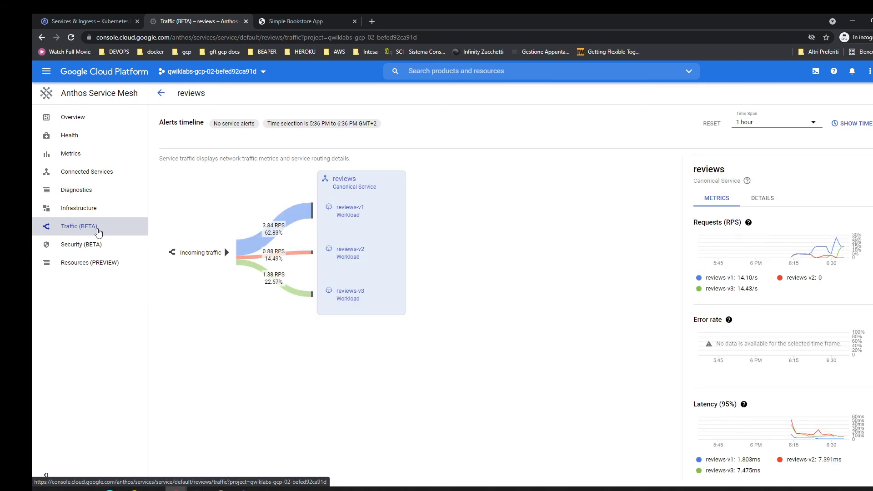
pyautogui.moveTo(269, 288)
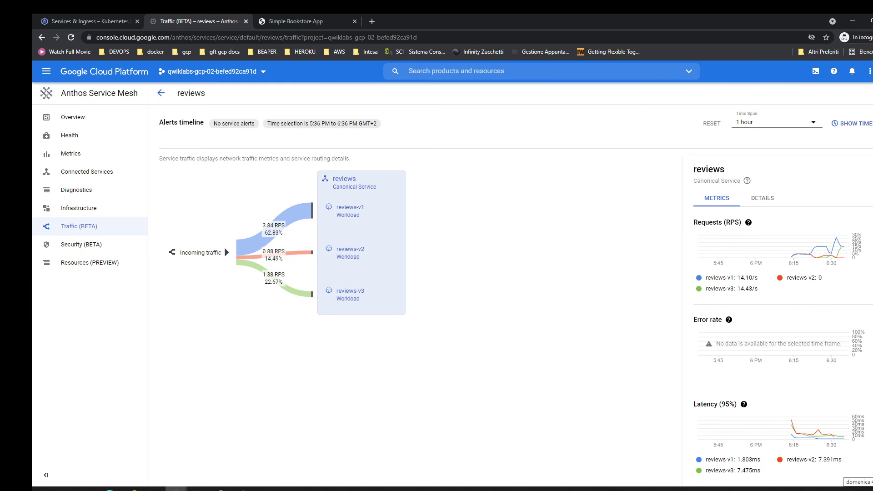
pyautogui.click(89, 95)
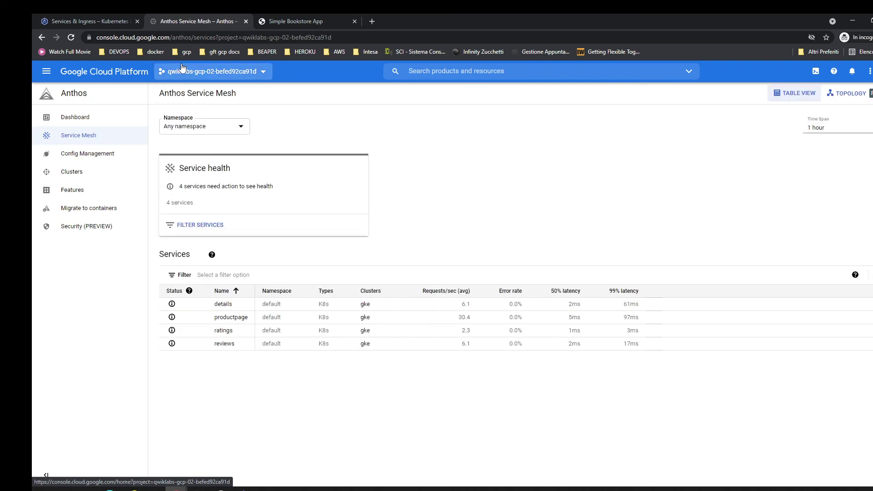
# - Reload the Bookinfo product page repeatedly to check which reviews version it serves
pyautogui.click(278, 18)
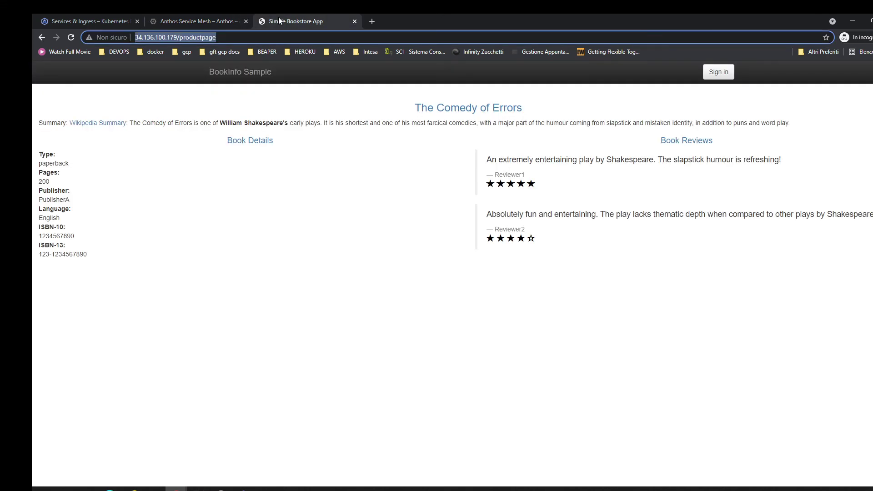
pyautogui.click(75, 39)
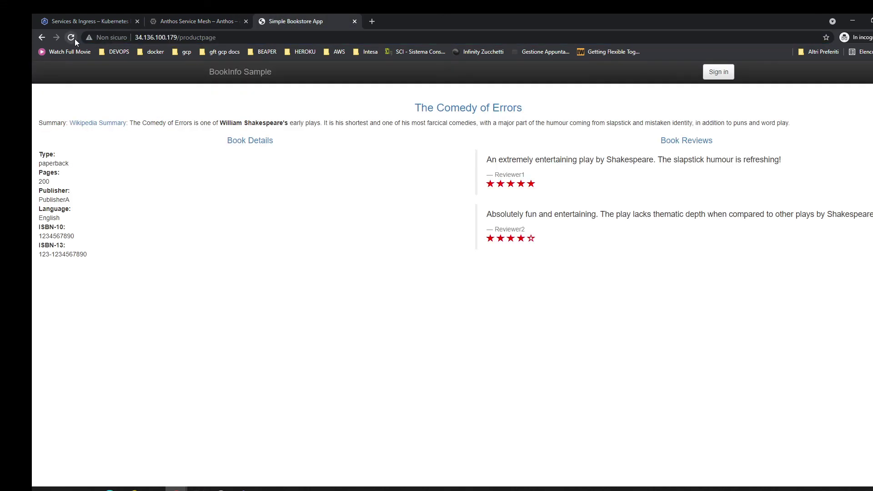
pyautogui.click(72, 37)
pyautogui.click(72, 37)
pyautogui.click(74, 40)
pyautogui.click(75, 39)
pyautogui.click(75, 39)
pyautogui.click(75, 39)
pyautogui.click(75, 39)
pyautogui.click(74, 39)
pyautogui.click(75, 39)
pyautogui.click(74, 39)
pyautogui.click(74, 39)
pyautogui.click(75, 39)
pyautogui.click(75, 39)
# - Reopen the reviews service in Anthos and examine the latest pod request rates in Infrastructure and the split in Traffic
pyautogui.click(195, 21)
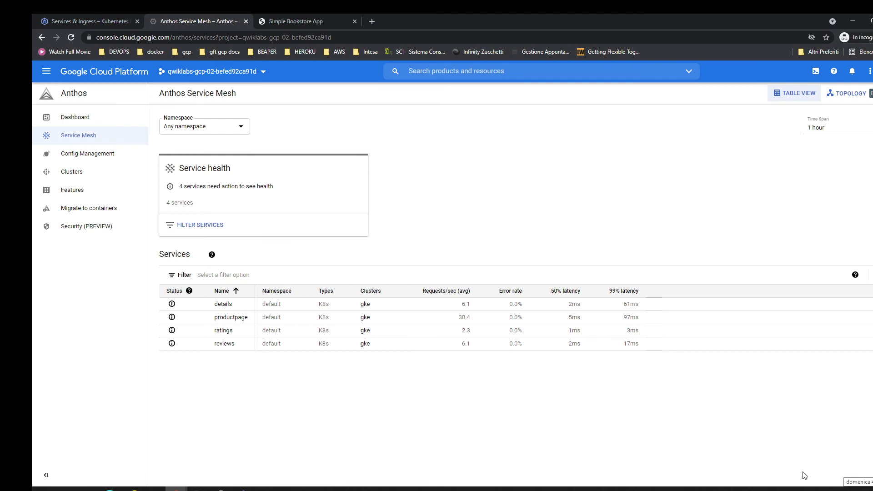
pyautogui.click(224, 344)
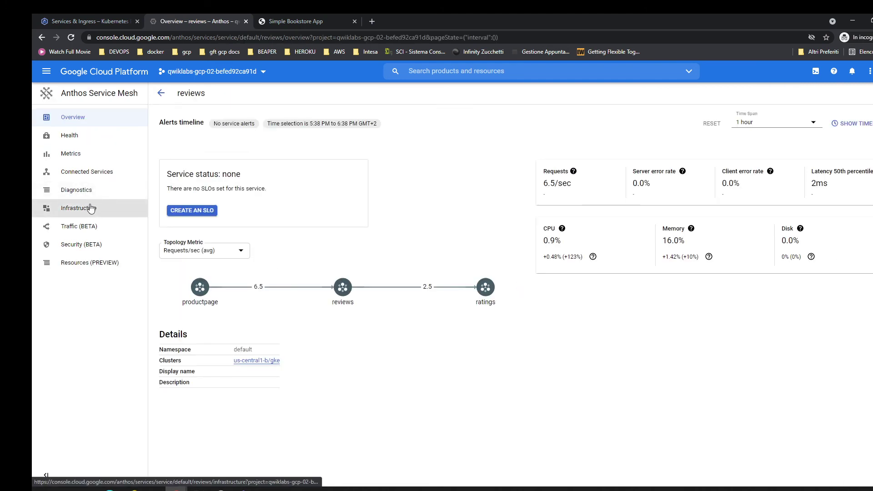
pyautogui.click(91, 208)
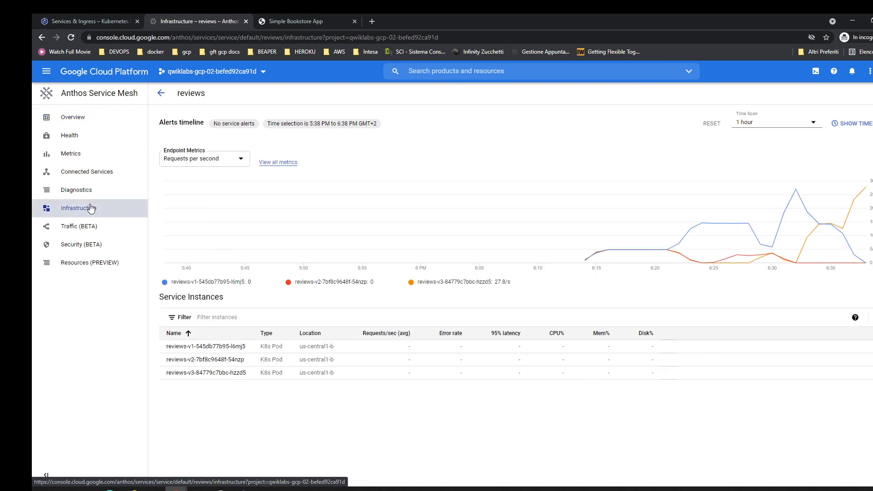
pyautogui.moveTo(867, 190)
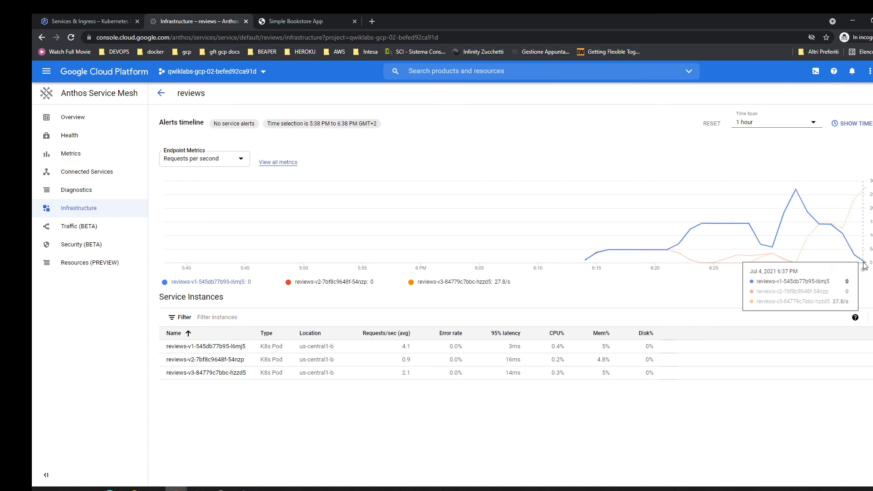
pyautogui.click(66, 227)
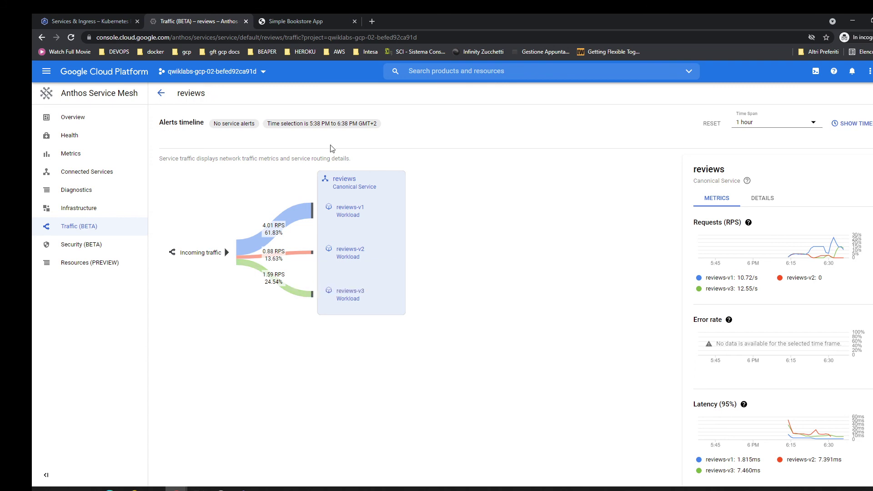
# - Open a fourth Cloud Shell session from the Kubernetes Engine page
pyautogui.click(67, 13)
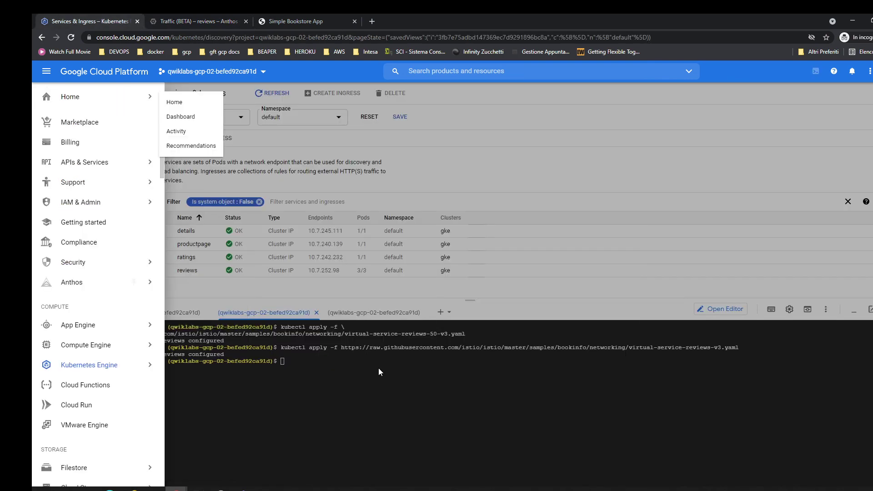
pyautogui.click(380, 370)
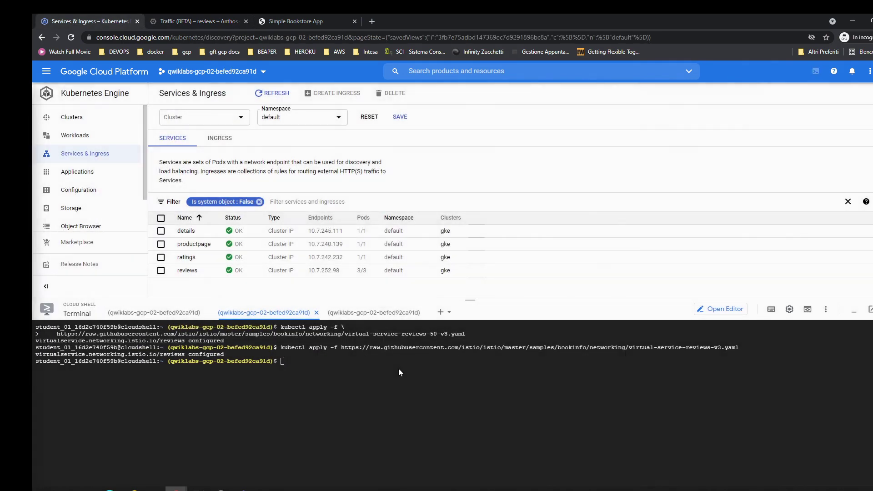
pyautogui.click(440, 313)
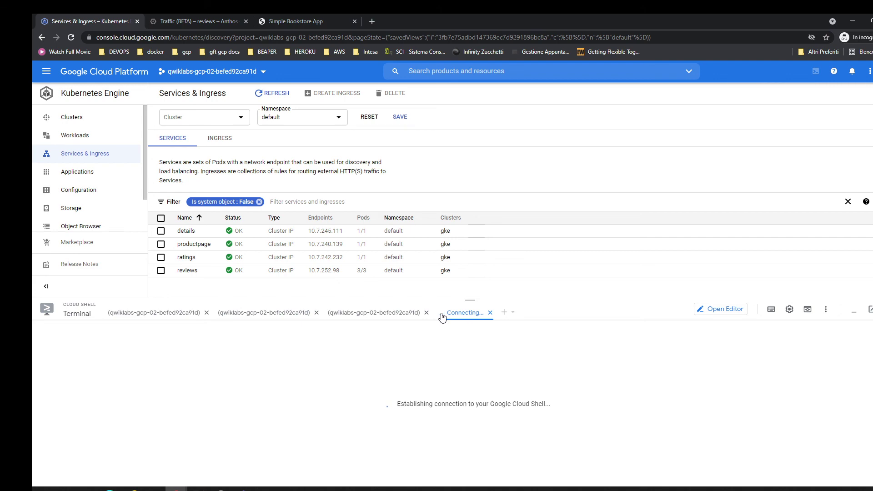
pyautogui.click(263, 20)
pyautogui.click(262, 39)
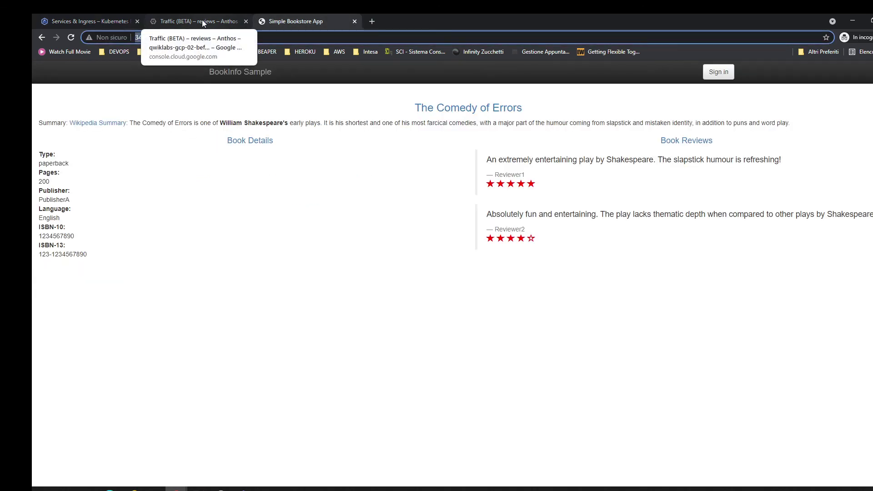
pyautogui.click(86, 21)
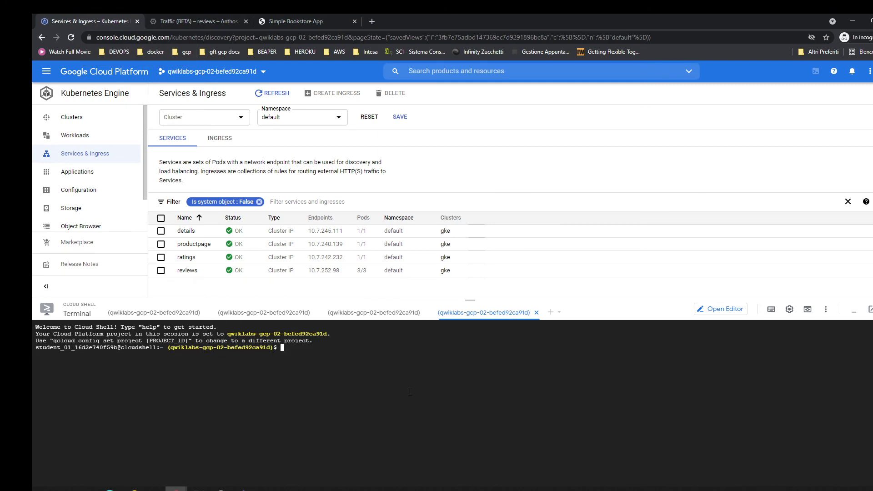
# - Recall and run export GATEWAY_URL=34.136.100.179 in the fourth Cloud Shell session
pyautogui.press('Up')
pyautogui.press('Up')
pyautogui.press('Up')
pyautogui.press('Up')
pyautogui.press('Up')
pyautogui.press('Up')
pyautogui.press('Up')
pyautogui.press('Up')
pyautogui.press('Up')
pyautogui.press('Up')
pyautogui.press('Up')
pyautogui.press('Up')
pyautogui.press('Up')
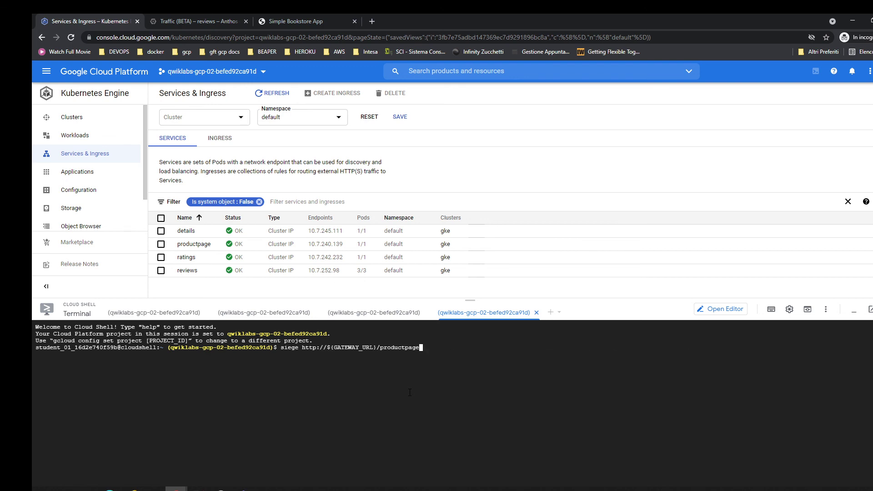
pyautogui.press('Up')
pyautogui.press('Up')
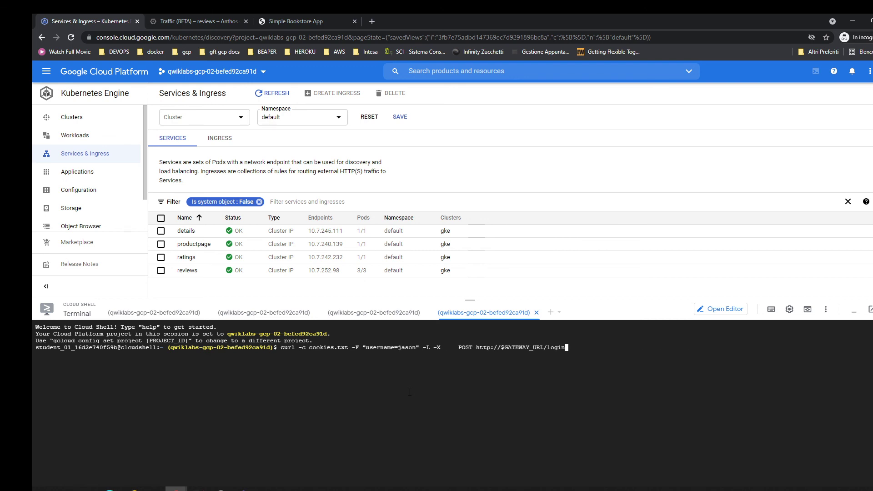
pyautogui.press('Return')
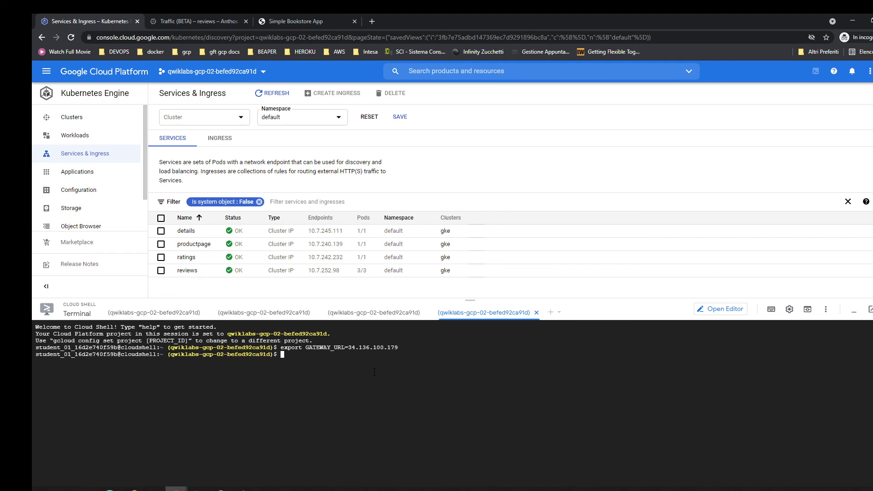
pyautogui.press('Up')
pyautogui.press('Up')
pyautogui.press('Up')
pyautogui.press('Down')
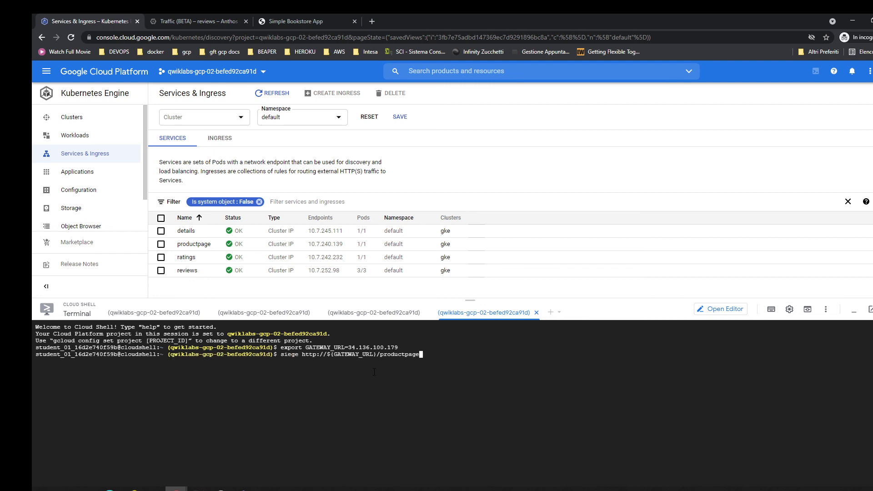
pyautogui.press('Return')
# - Reload the reviews service data from the mesh list and examine its infrastructure chart and the v3 share of traffic
pyautogui.click(224, 15)
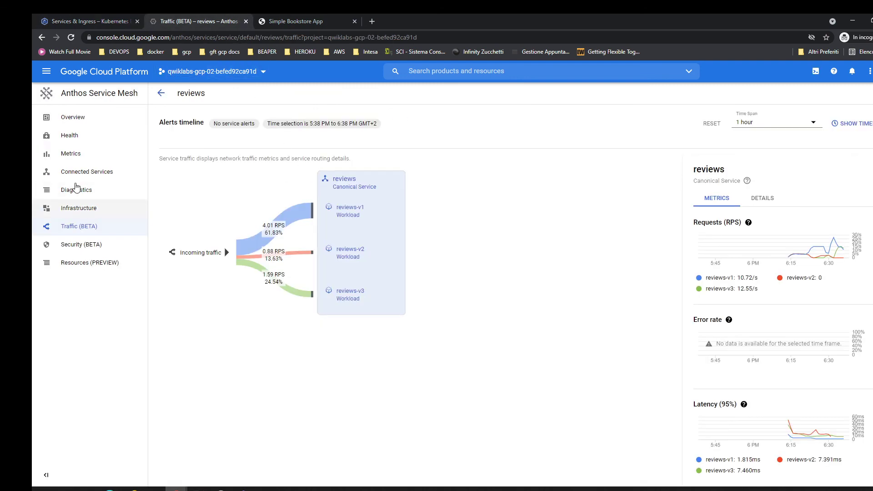
pyautogui.click(71, 100)
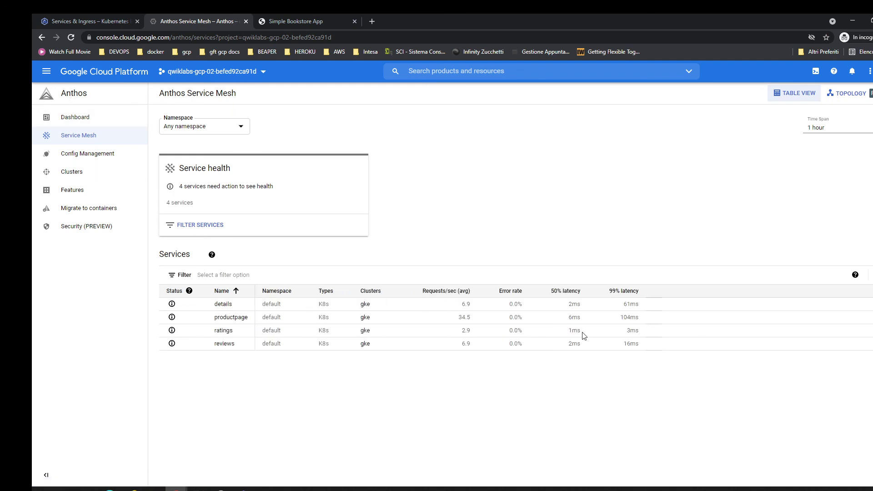
pyautogui.click(220, 346)
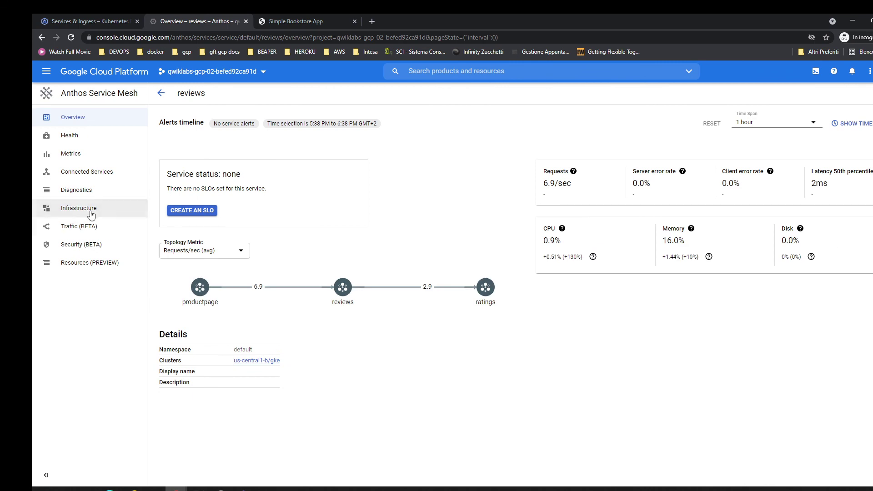
pyautogui.click(89, 210)
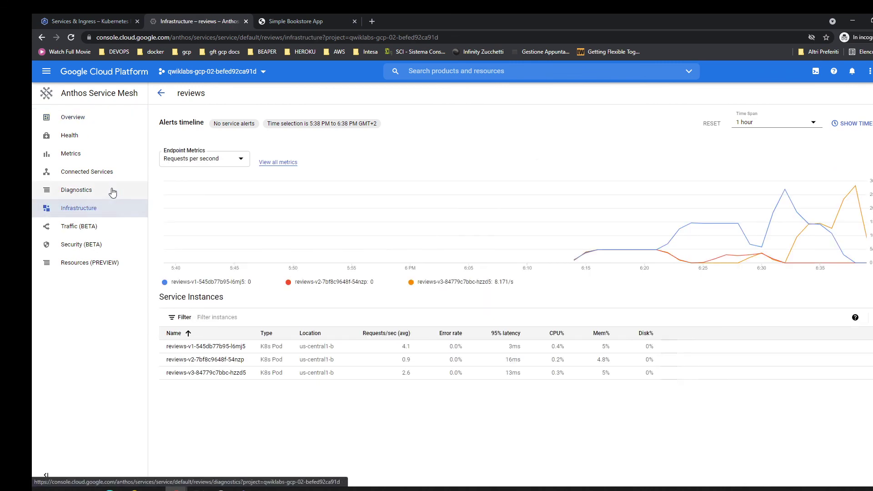
pyautogui.click(89, 229)
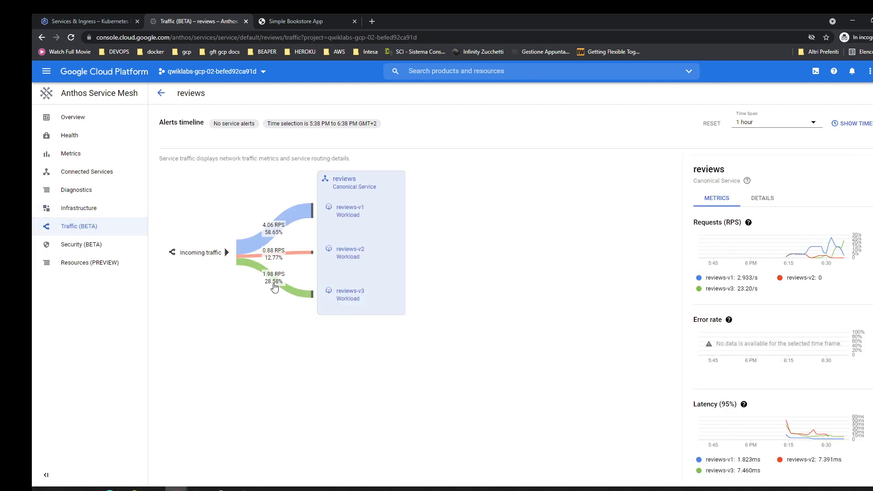
pyautogui.moveTo(267, 287)
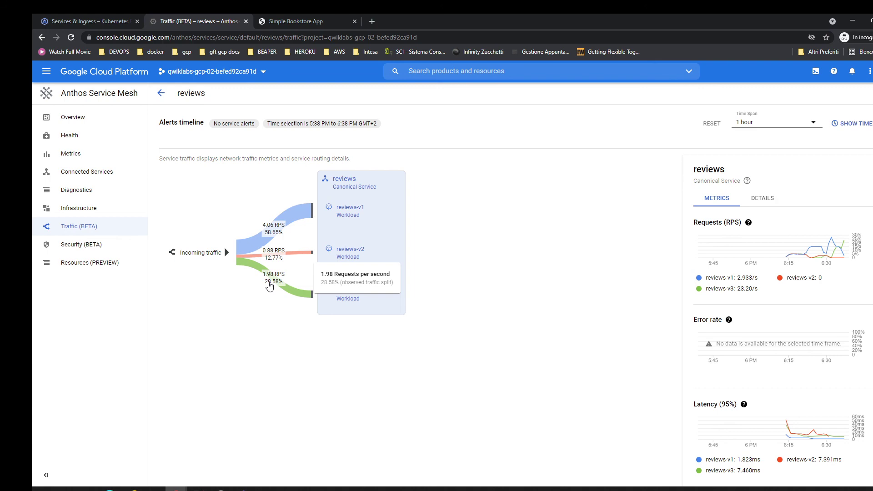
# - Stop the siege runs in the fourth, third and first Cloud Shell sessions
pyautogui.click(86, 20)
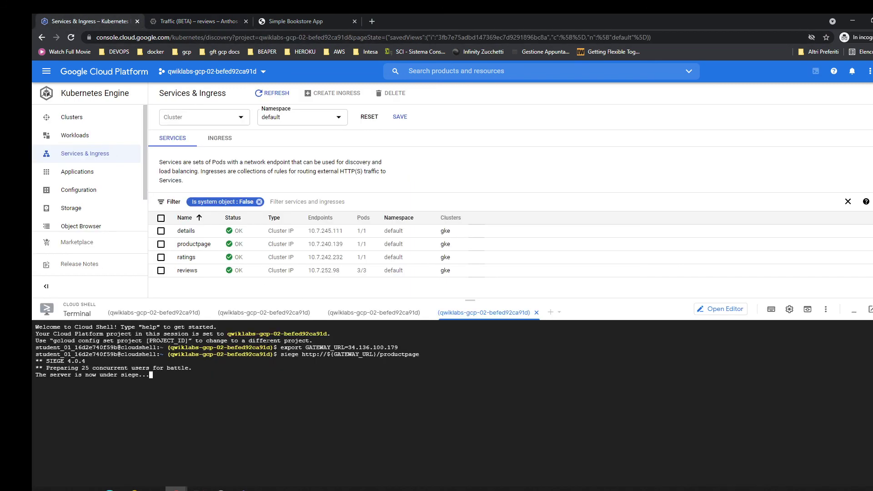
pyautogui.click(374, 312)
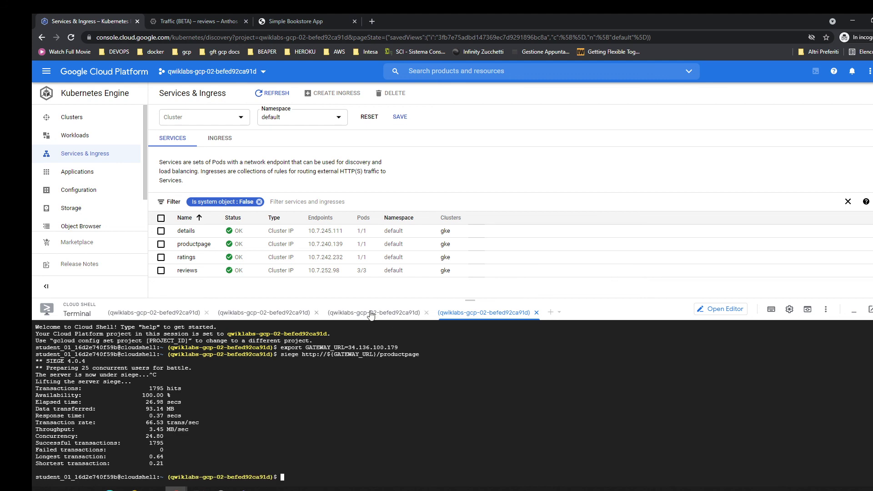
pyautogui.hotkey('ctrl', 'x')
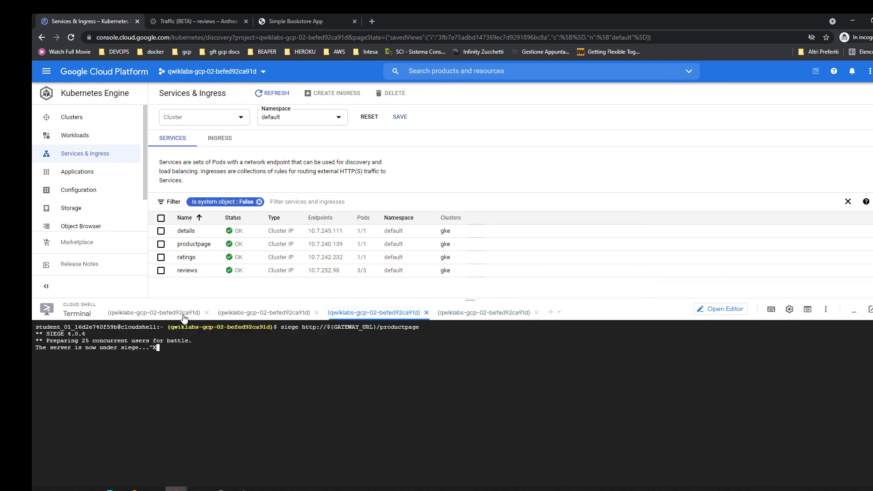
pyautogui.hotkey('ctrl', 'c')
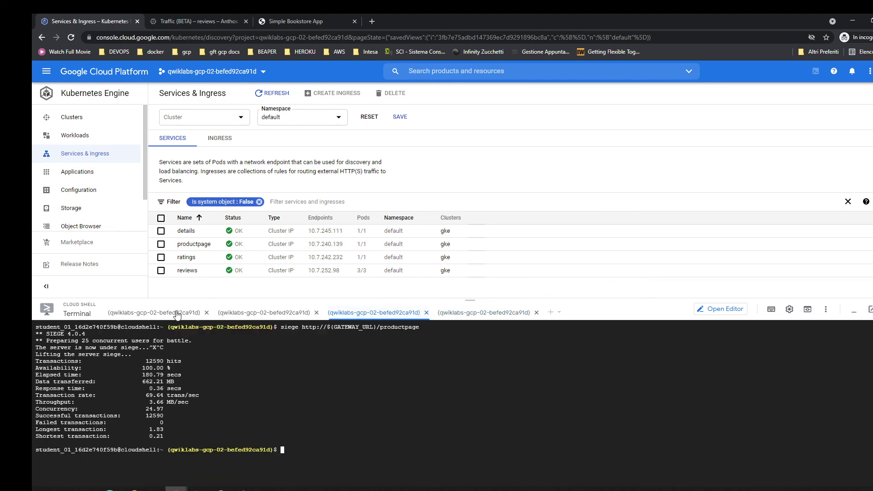
pyautogui.click(177, 313)
pyautogui.hotkey('ctrl', 'c')
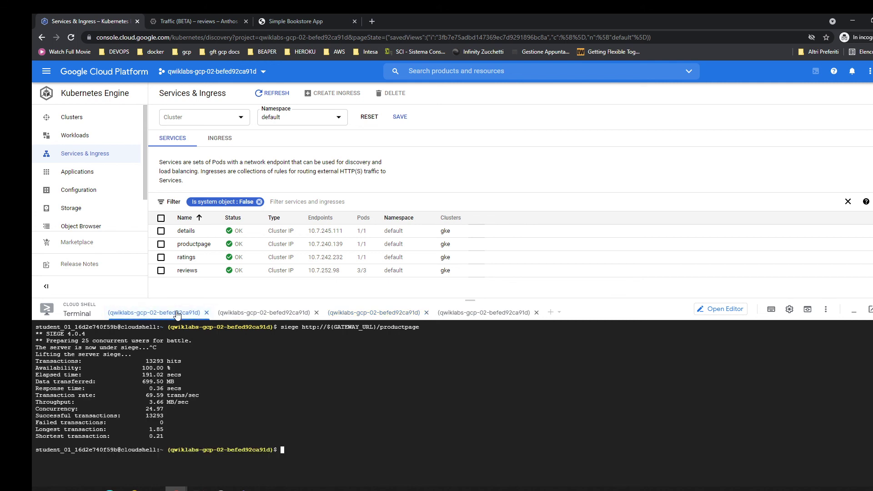
# - Delete the virtual services defined in Istio's virtual-service-all-v1.yaml with kubectl in the second Cloud Shell session and clear its output
pyautogui.click(226, 315)
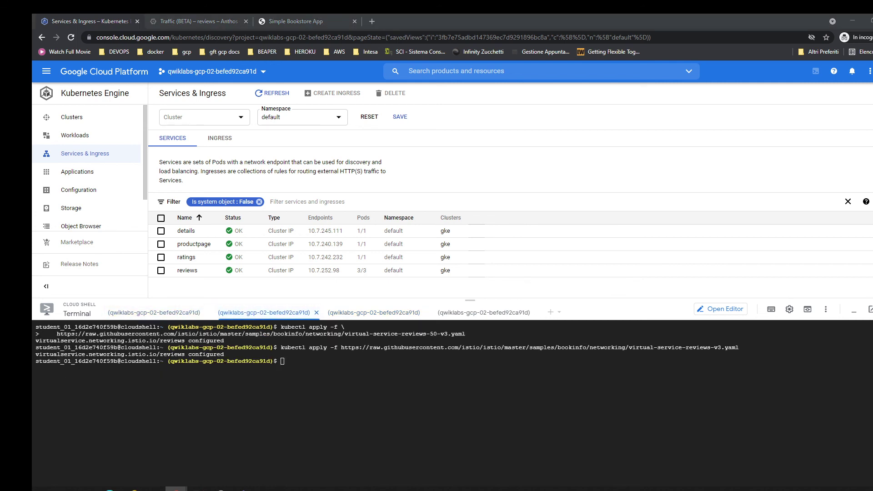
pyautogui.click(354, 425)
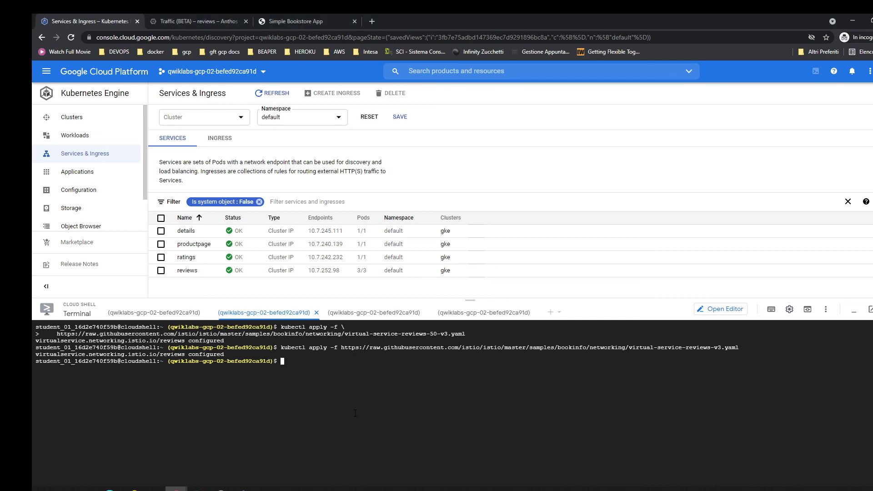
pyautogui.hotkey('ctrl', 'v')
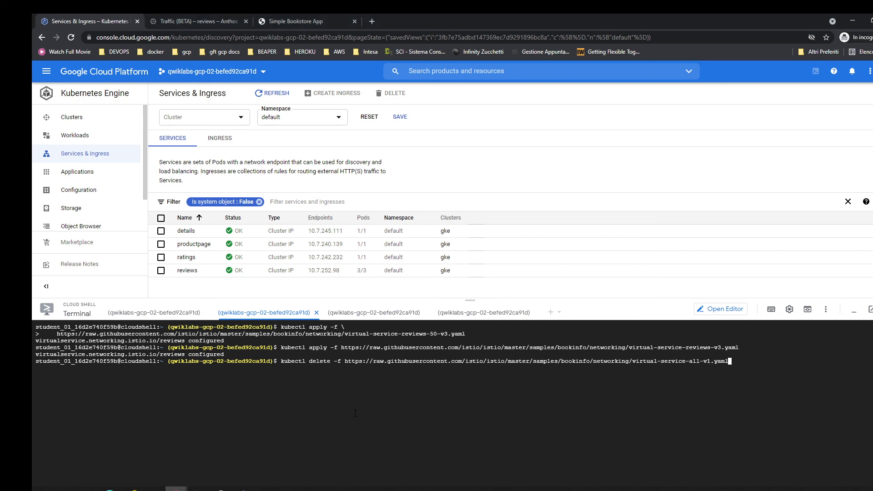
pyautogui.press('Return')
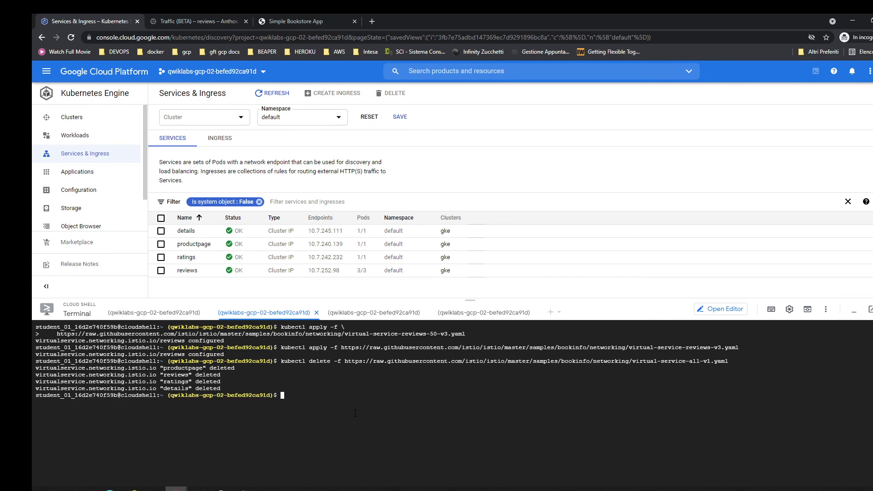
pyautogui.hotkey('ctrl', 'l')
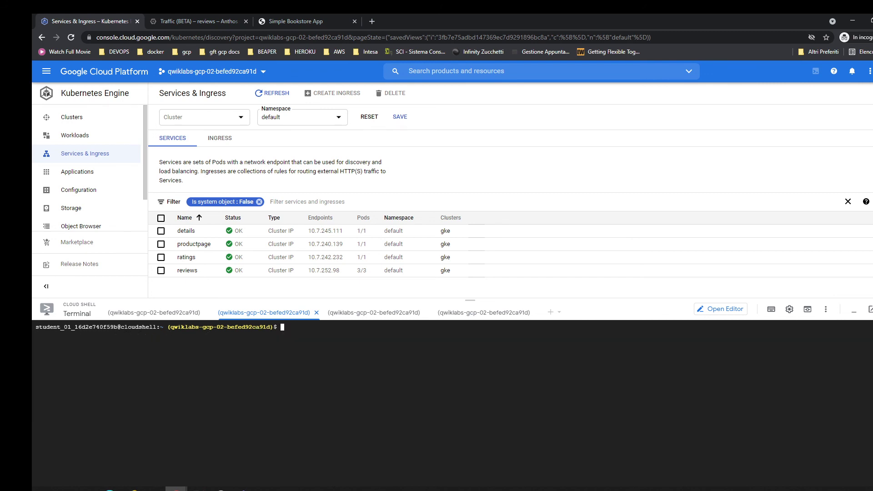
# - Check the share of reviews traffic going to v3 in Anthos Service Mesh and view the service's overview
pyautogui.click(214, 19)
pyautogui.moveTo(274, 278)
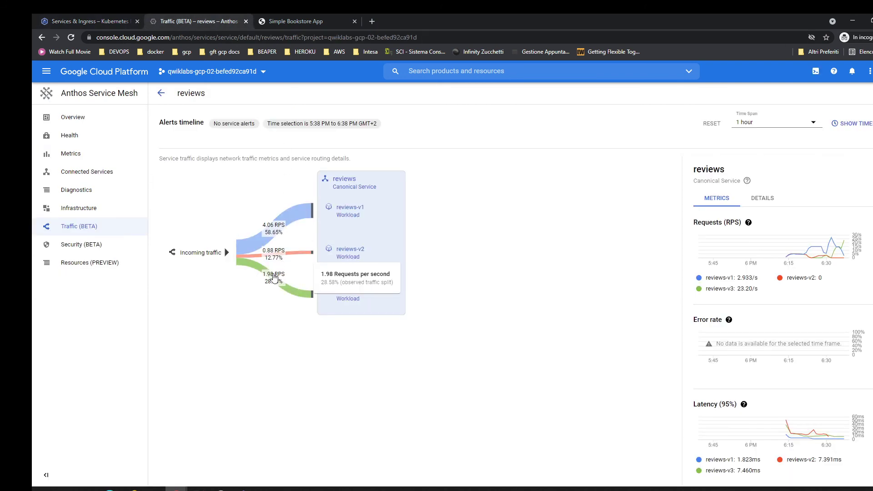
pyautogui.click(66, 118)
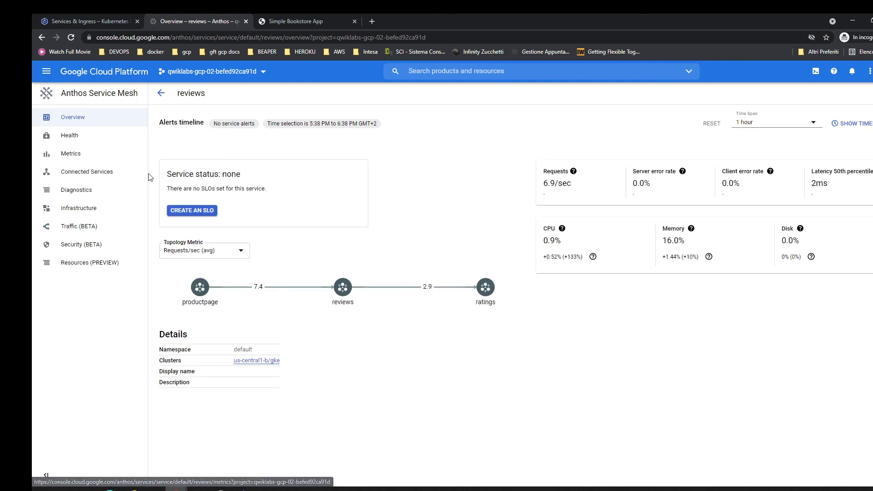
# - Show the whole service mesh as a topology graph and expand the reviews service into its deployments
pyautogui.click(93, 106)
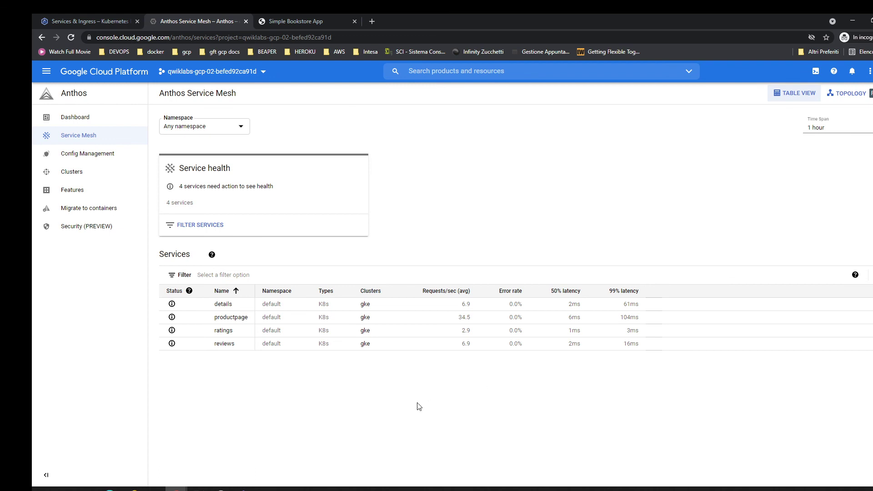
pyautogui.click(838, 93)
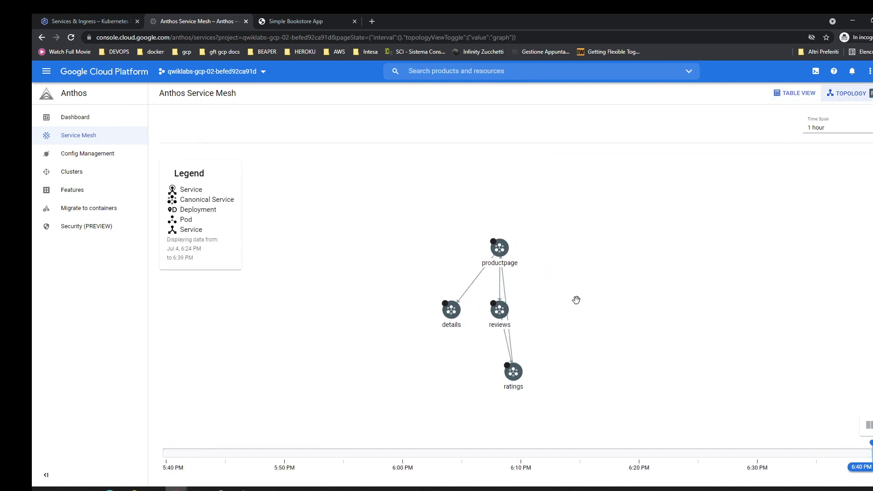
pyautogui.moveTo(465, 295); pyautogui.dragTo(473, 232)
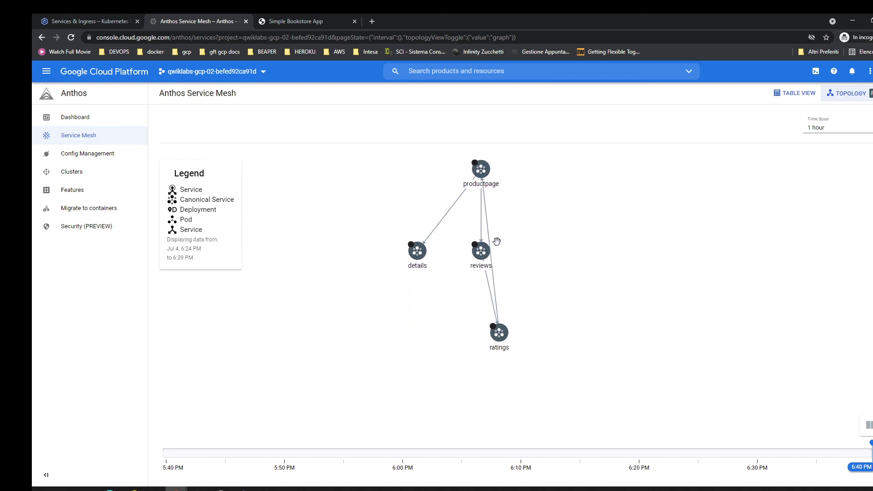
pyautogui.click(480, 251)
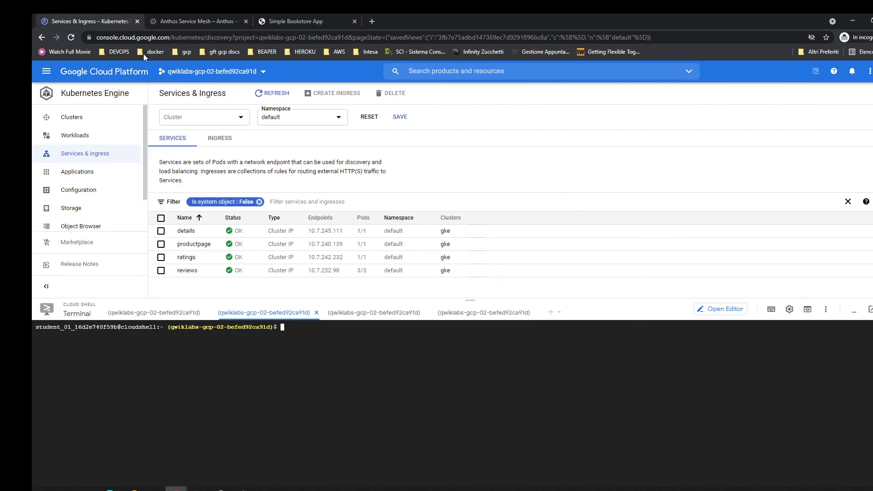
# - List the virtual services with kubectl get virtualservice in the second Cloud Shell session
pyautogui.click(109, 20)
pyautogui.press('Up')
pyautogui.press('Up')
pyautogui.press('Up')
pyautogui.press('Up')
pyautogui.press('Up')
pyautogui.press('Up')
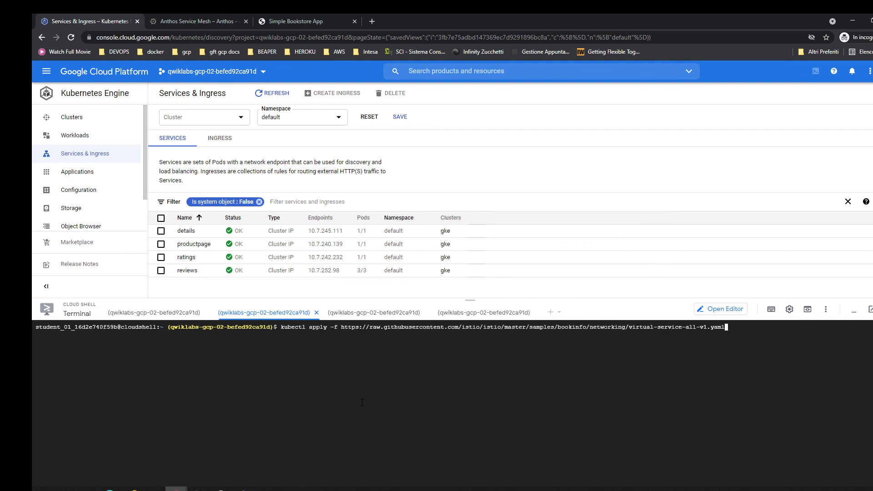
pyautogui.press('BackSpace')
pyautogui.press('BackSpace')
pyautogui.press('BackSpace')
pyautogui.press('BackSpace')
pyautogui.press('BackSpace')
pyautogui.press('BackSpace')
pyautogui.press('BackSpace')
pyautogui.press('BackSpace')
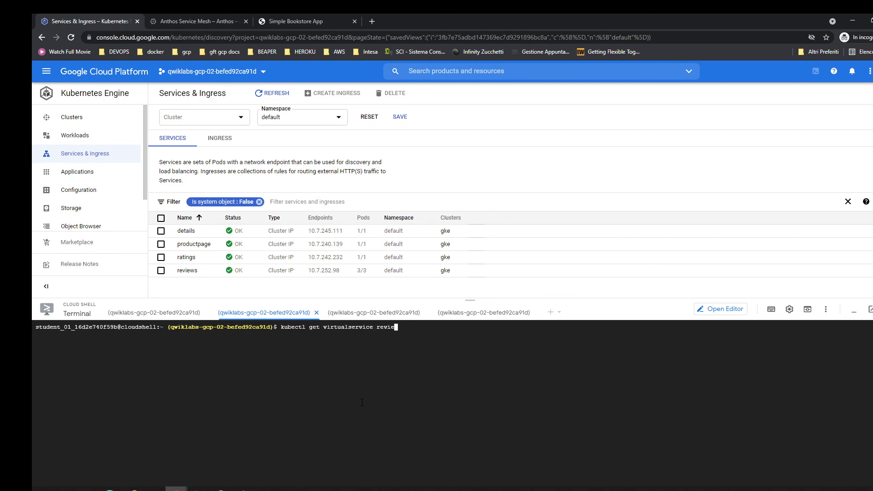
pyautogui.press('Return')
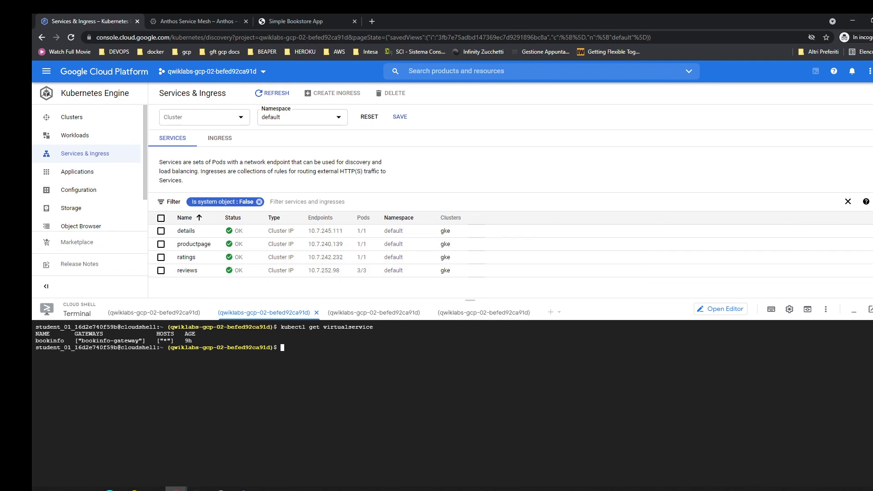
# - Open the reviews service from the mesh's table view and examine its infrastructure request chart and the v3 traffic split
pyautogui.hotkey('ctrl', 'Tab')
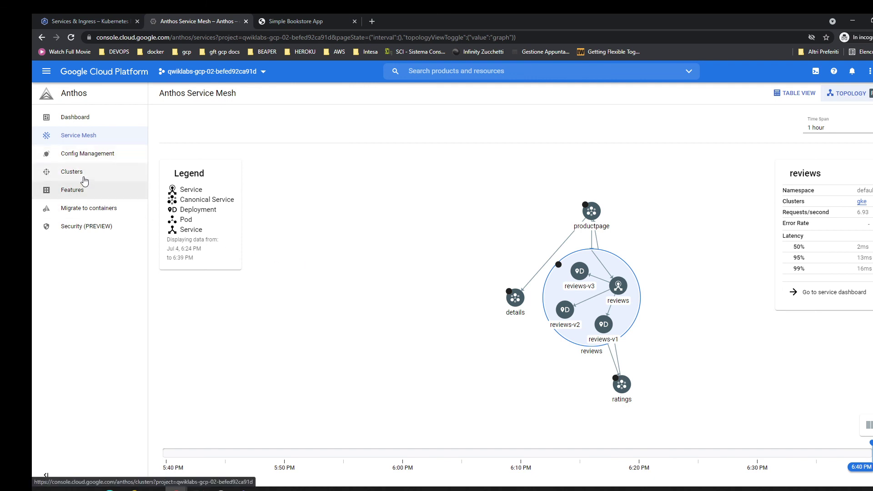
pyautogui.click(788, 100)
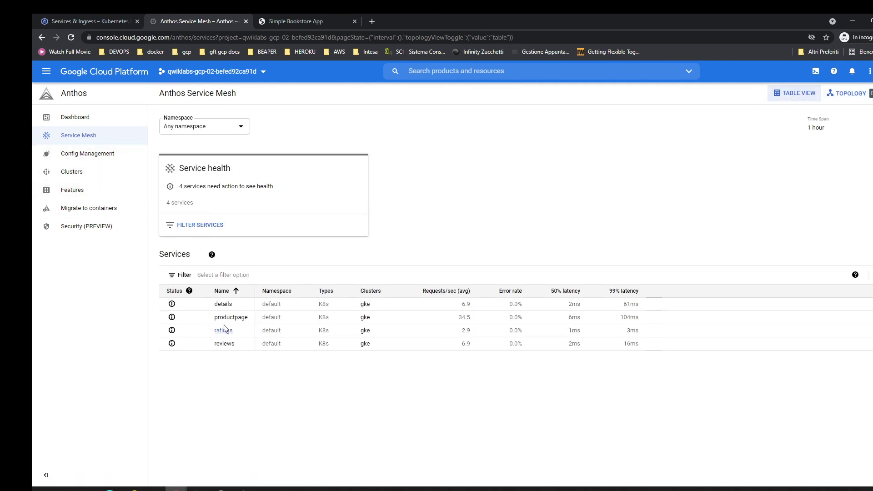
pyautogui.click(225, 345)
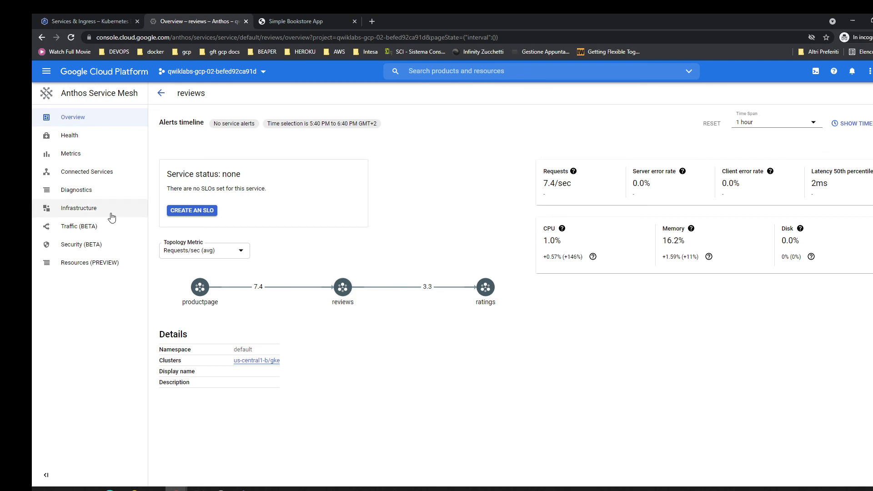
pyautogui.click(91, 212)
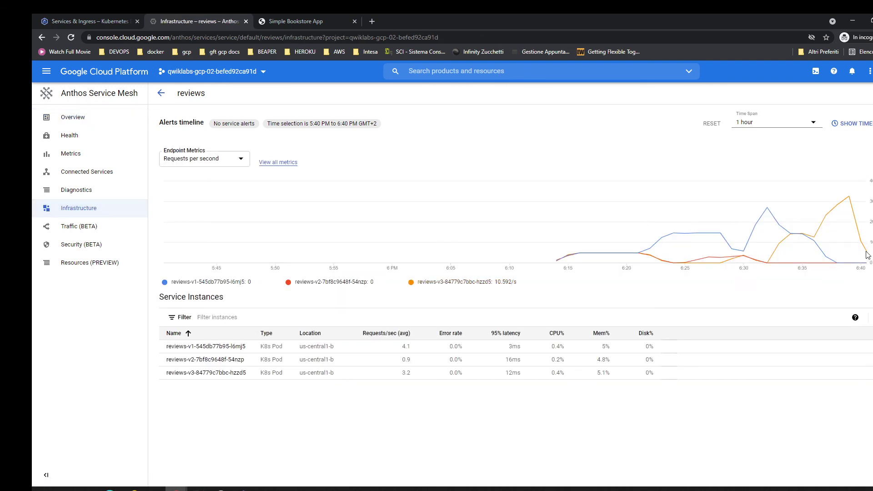
pyautogui.moveTo(866, 253)
pyautogui.click(89, 231)
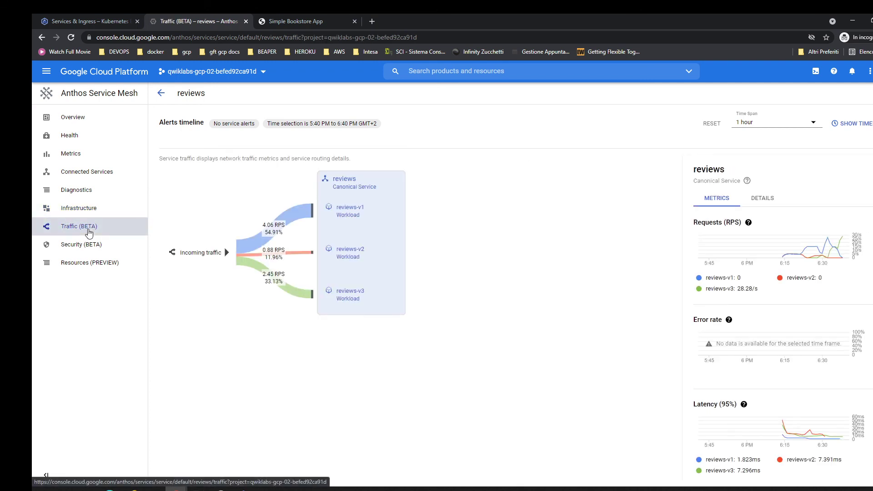
pyautogui.moveTo(285, 290)
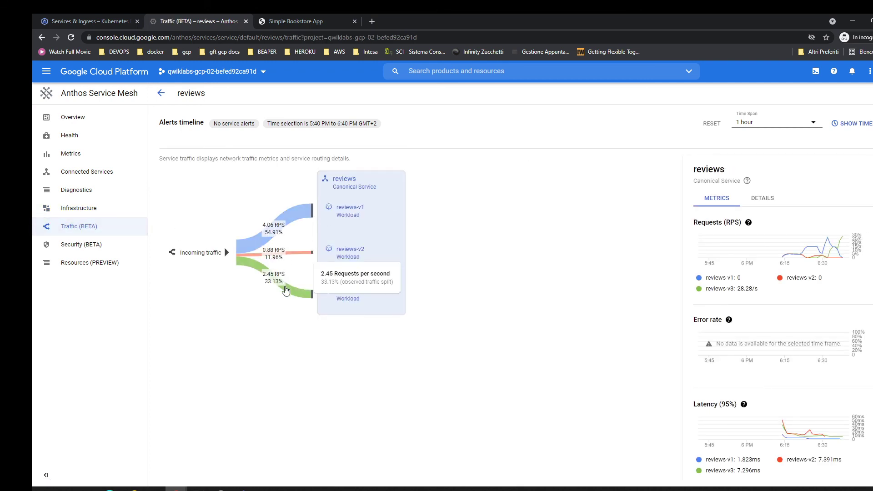